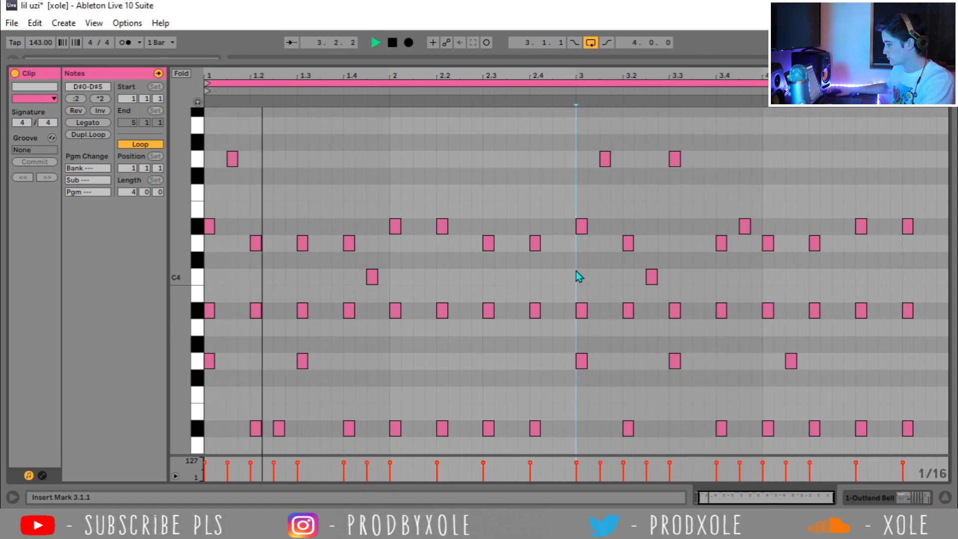
- Delete the off-beat notes from the bell pattern, such as those on D#3, G4 and C4, and play the simplified melody
{"action": "key", "text": "space"}
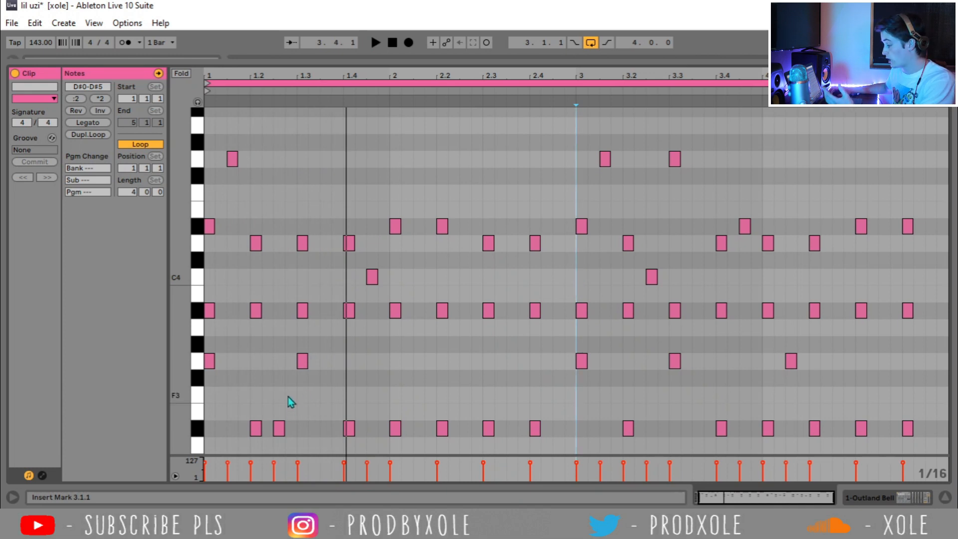
{"action": "left_click_drag", "start_coordinate": [287, 395], "coordinate": [271, 449]}
{"action": "key", "text": "Delete"}
{"action": "left_click_drag", "start_coordinate": [246, 181], "coordinate": [225, 118]}
{"action": "key", "text": "Delete"}
{"action": "left_click_drag", "start_coordinate": [362, 263], "coordinate": [378, 305]}
{"action": "key", "text": "Delete"}
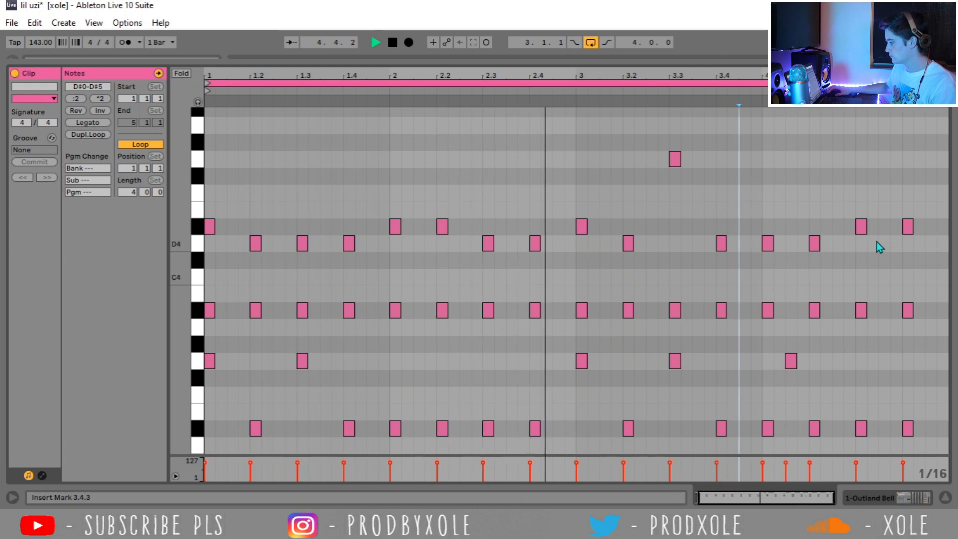
{"action": "left_click_drag", "start_coordinate": [805, 348], "coordinate": [777, 370]}
{"action": "key", "text": "Delete"}
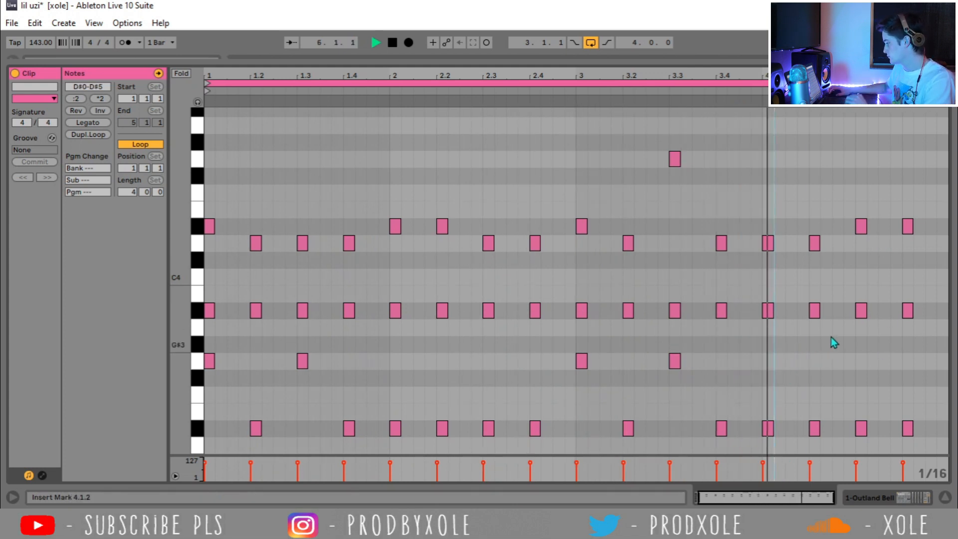
{"action": "key", "text": "space"}
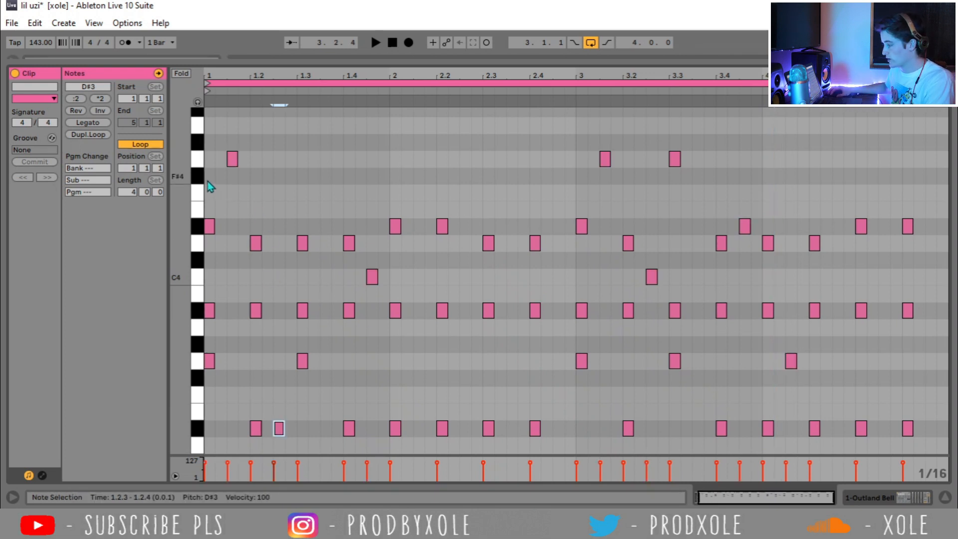
- Play the full bell pattern from 1.1.1, with its off-beat notes in place
{"action": "left_click", "coordinate": [208, 181]}
{"action": "key", "text": "space"}
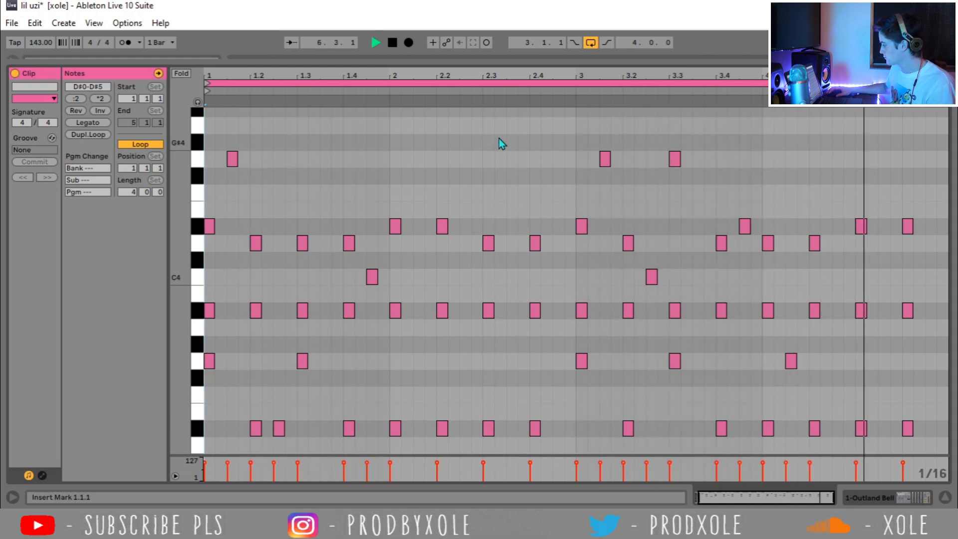
{"action": "key", "text": "space"}
- Show the Outland Bell track's device chain, unfold and turn on the Flanger, and select the bell clip at bar 3
{"action": "key", "text": "ctrl+alt+l"}
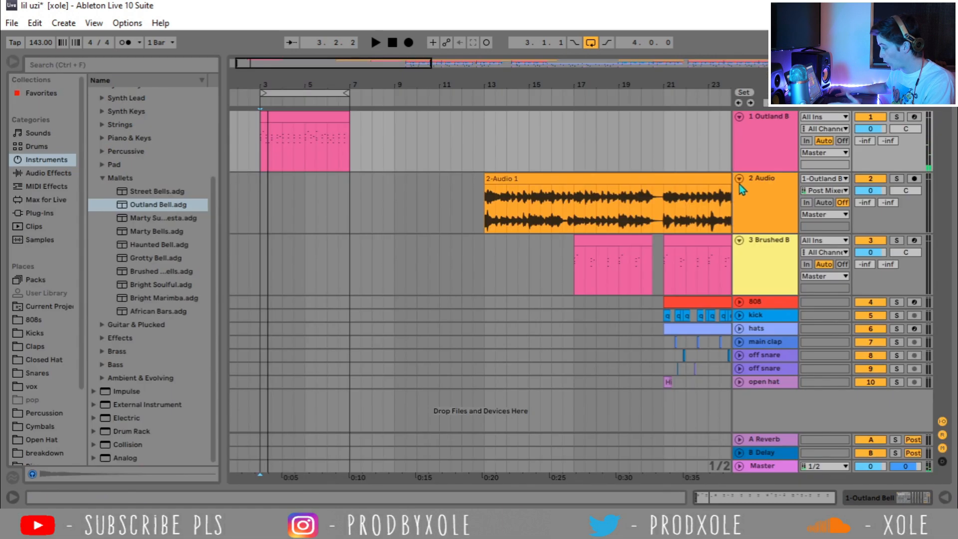
{"action": "double_click", "coordinate": [758, 160]}
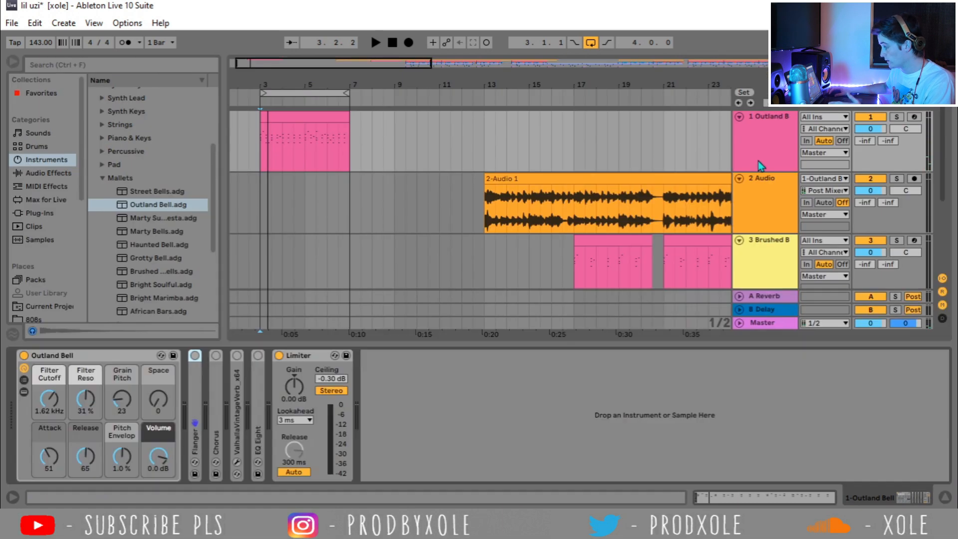
{"action": "double_click", "coordinate": [196, 373]}
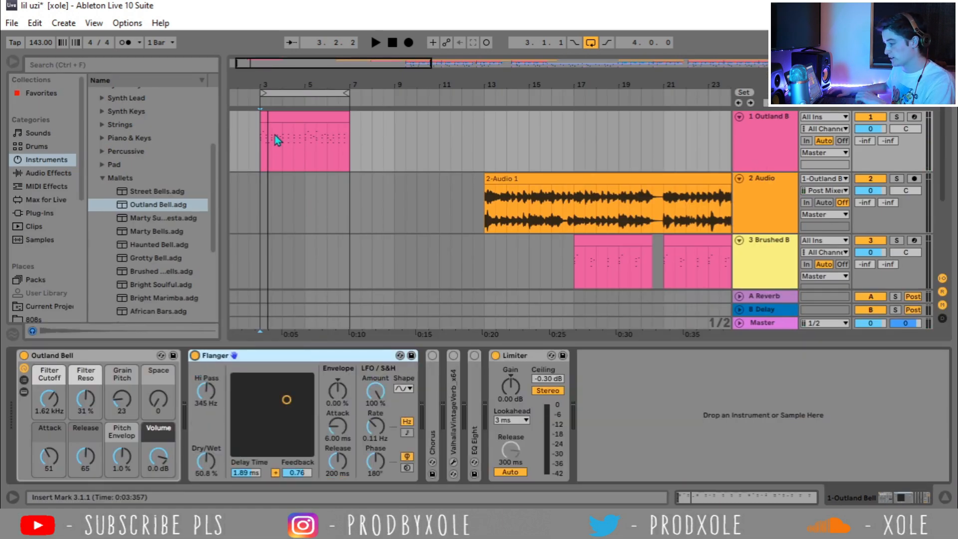
{"action": "left_click", "coordinate": [276, 115]}
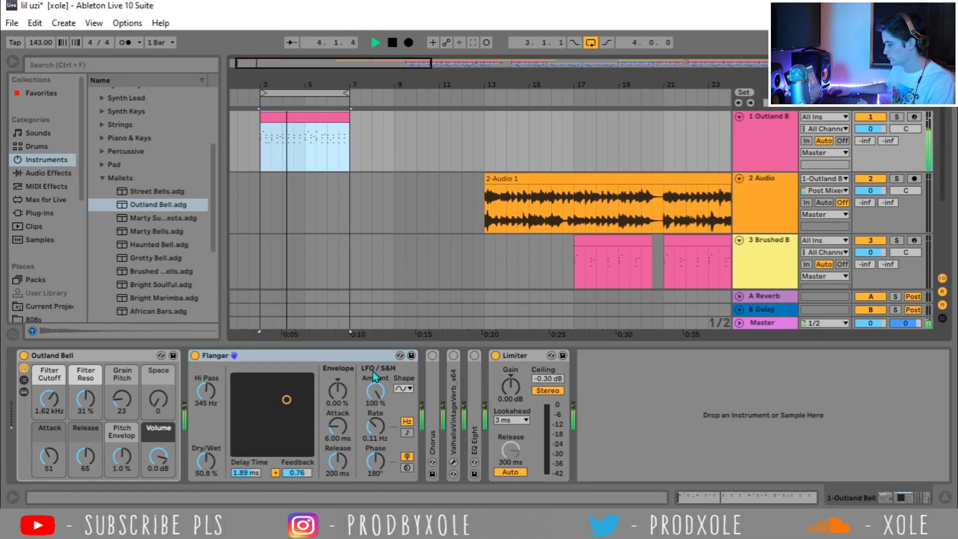
- Unfold and turn on the Chorus on the Outland Bell track and listen to the bell loop with it
{"action": "double_click", "coordinate": [433, 379]}
{"action": "key", "text": "space"}
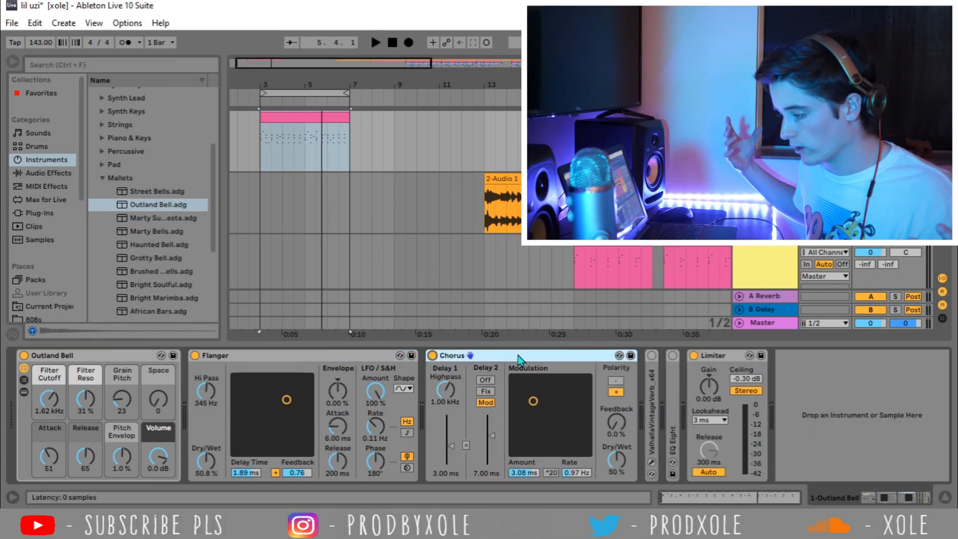
{"action": "key", "text": "space"}
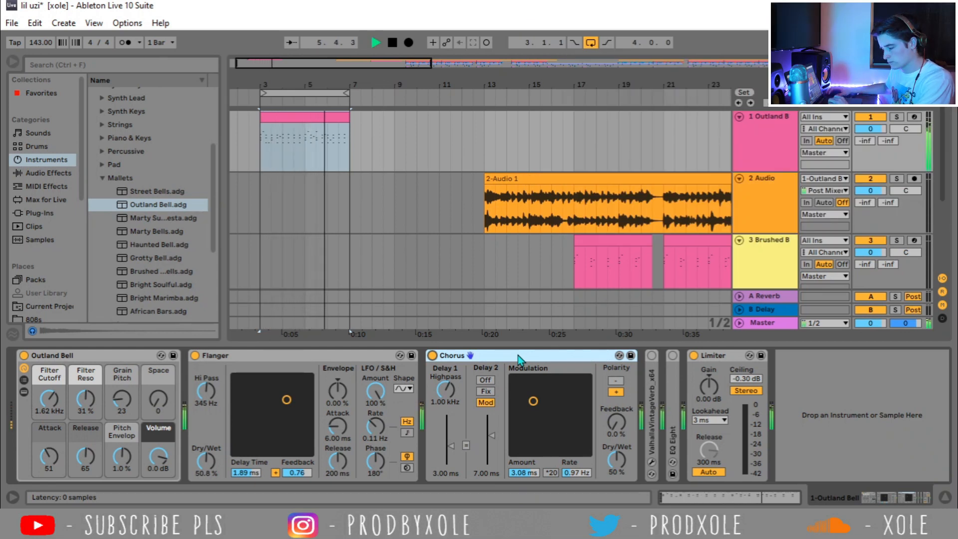
{"action": "key", "text": "space"}
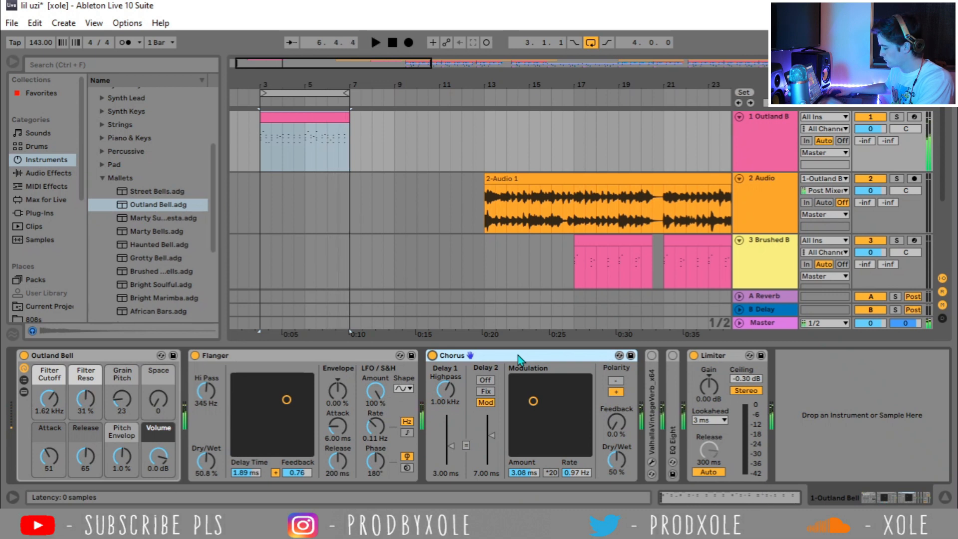
- Unfold and turn on ValhallaVintageVerb, listen to the bell loop, and unfold the EQ Eight
{"action": "double_click", "coordinate": [651, 385]}
{"action": "key", "text": "space"}
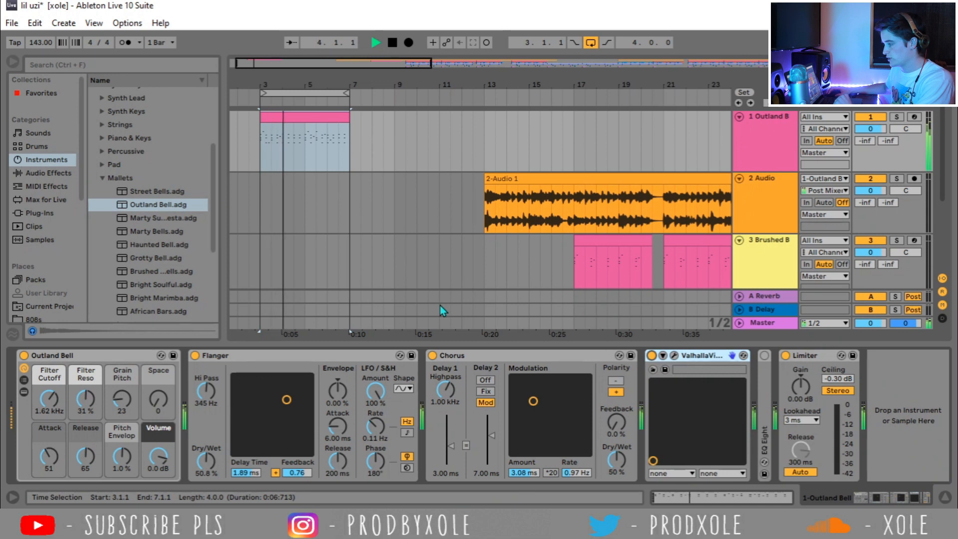
{"action": "double_click", "coordinate": [766, 384]}
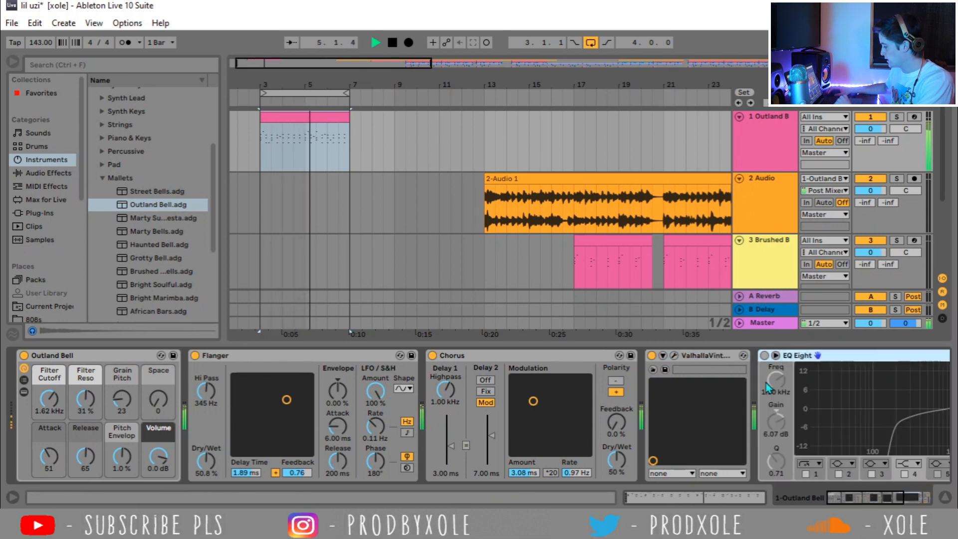
{"action": "key", "text": "space"}
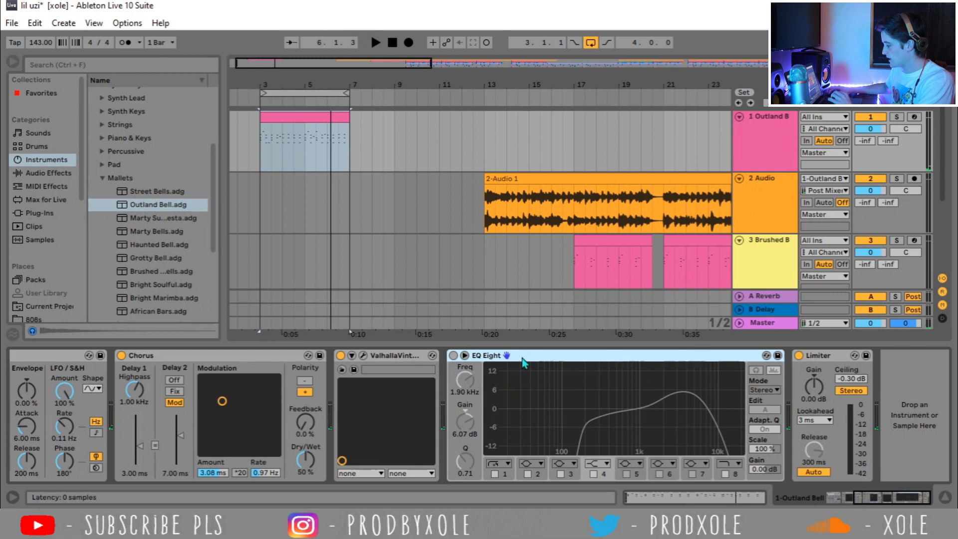
- Turn on the EQ Eight on the Outland Bell track and listen to the loop with the whole effect chain
{"action": "left_click", "coordinate": [453, 356]}
{"action": "key", "text": "space"}
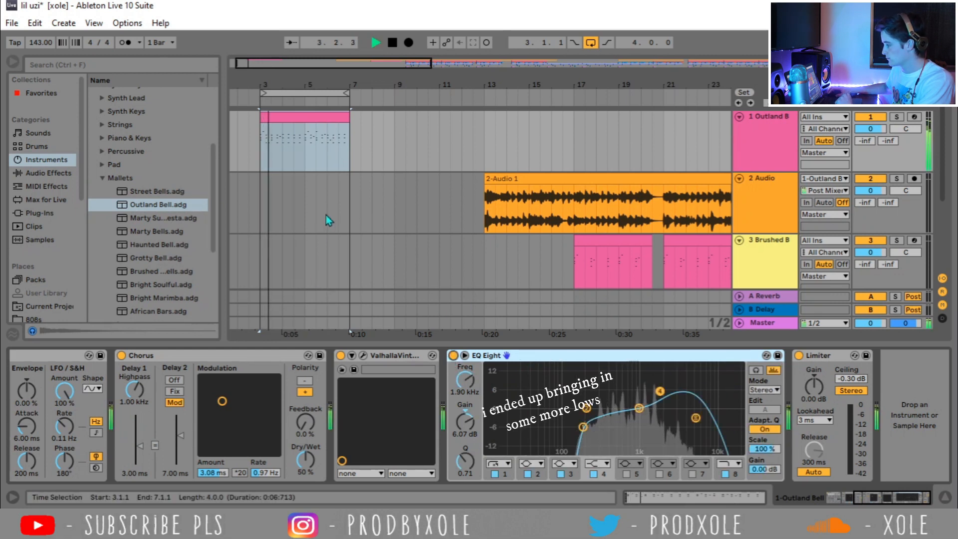
{"action": "left_click", "coordinate": [348, 188]}
{"action": "key", "text": "space"}
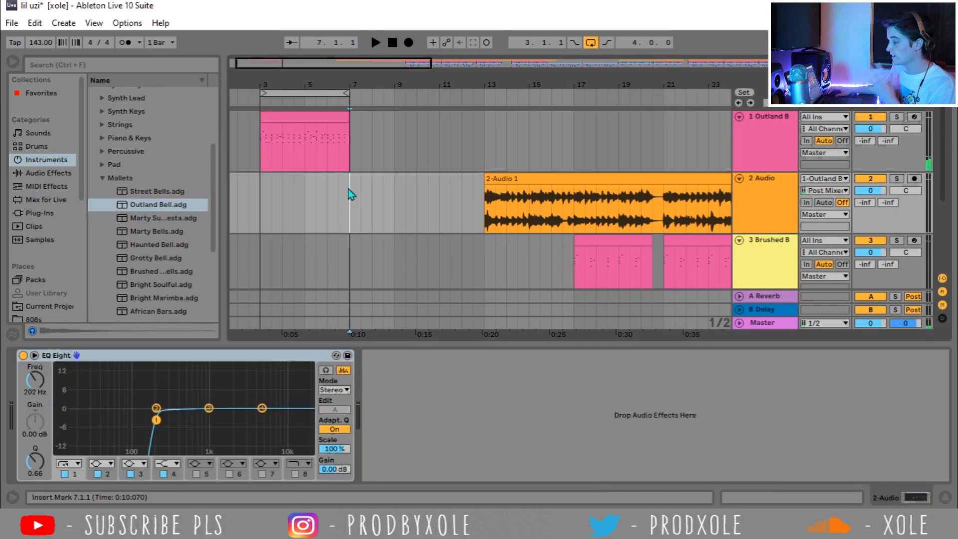
- Insert an audio track below the Outland Bell track, set its input to 1-Outland Bell and arm it for recording
{"action": "left_click", "coordinate": [348, 149]}
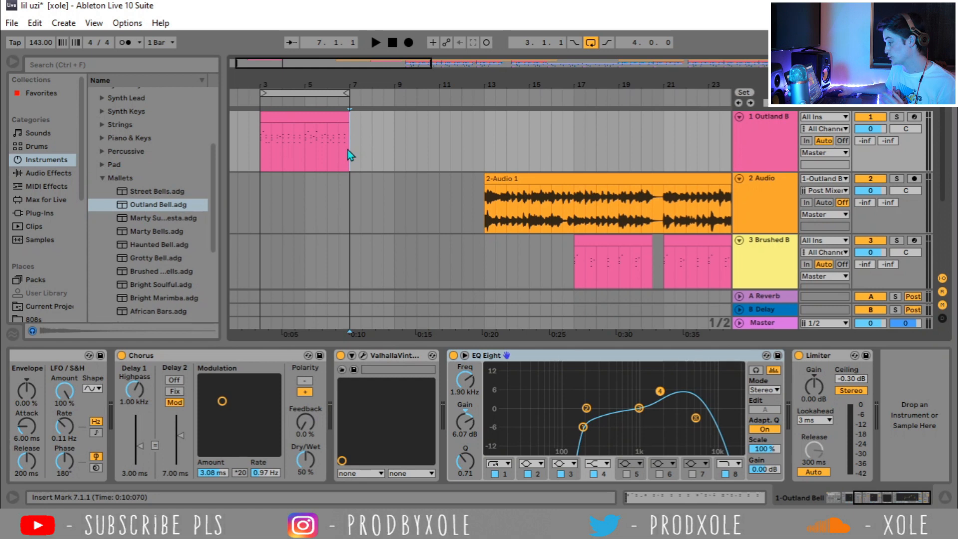
{"action": "right_click", "coordinate": [755, 138]}
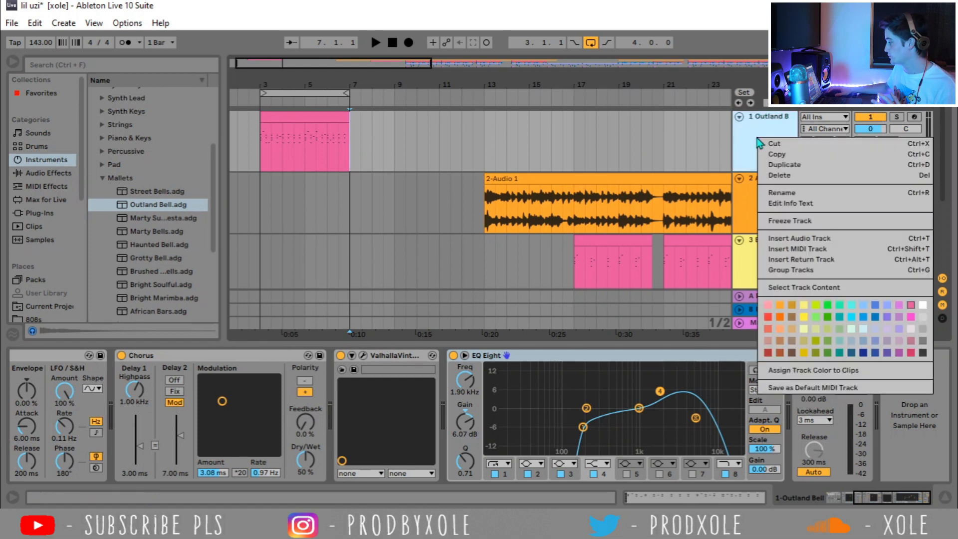
{"action": "left_click", "coordinate": [818, 242]}
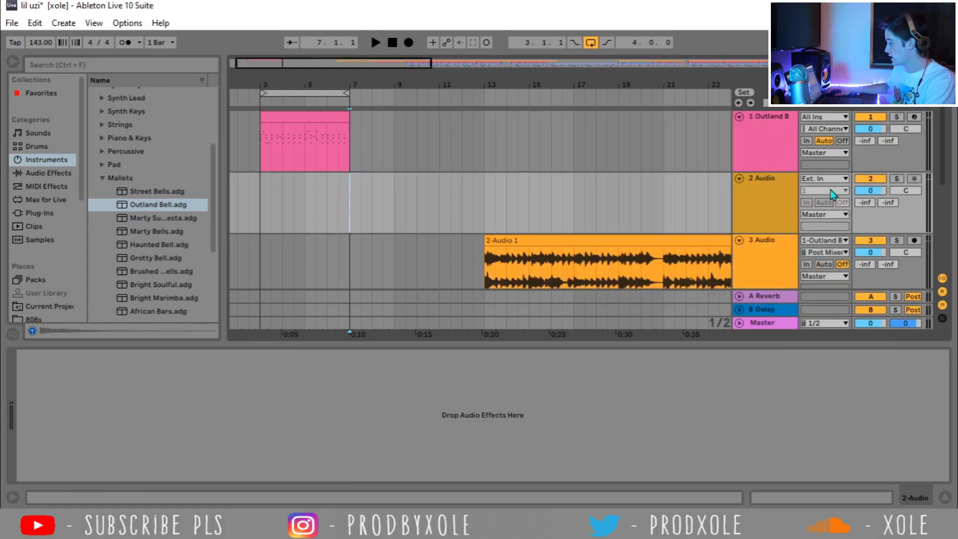
{"action": "left_click", "coordinate": [815, 178]}
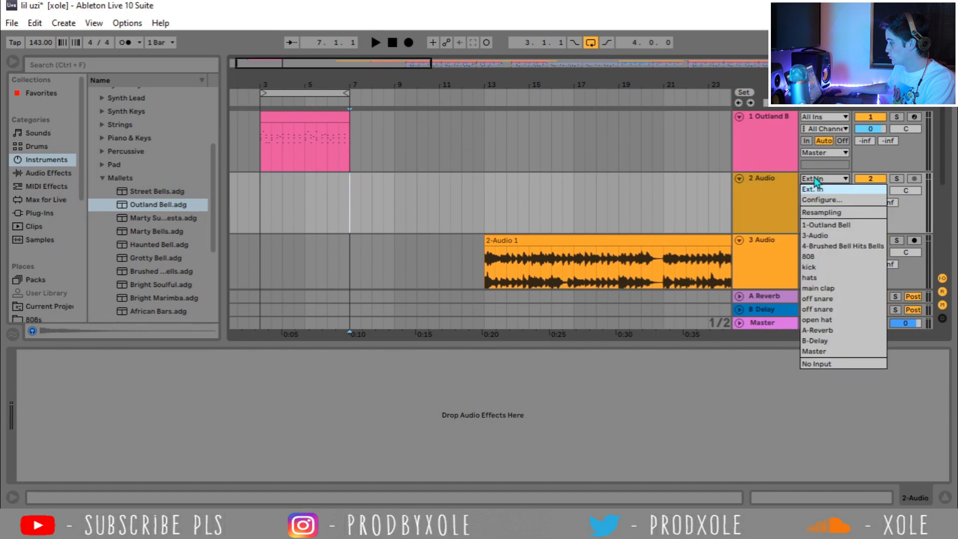
{"action": "left_click", "coordinate": [816, 226]}
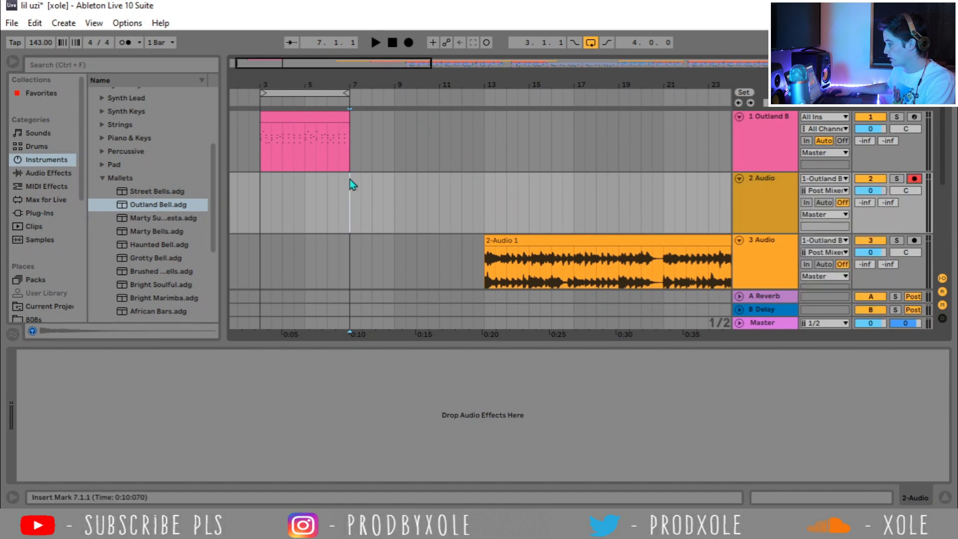
- Record the bell loop onto the new audio track from bar 3, and undo both the recording and the inserted track
{"action": "left_click", "coordinate": [261, 196]}
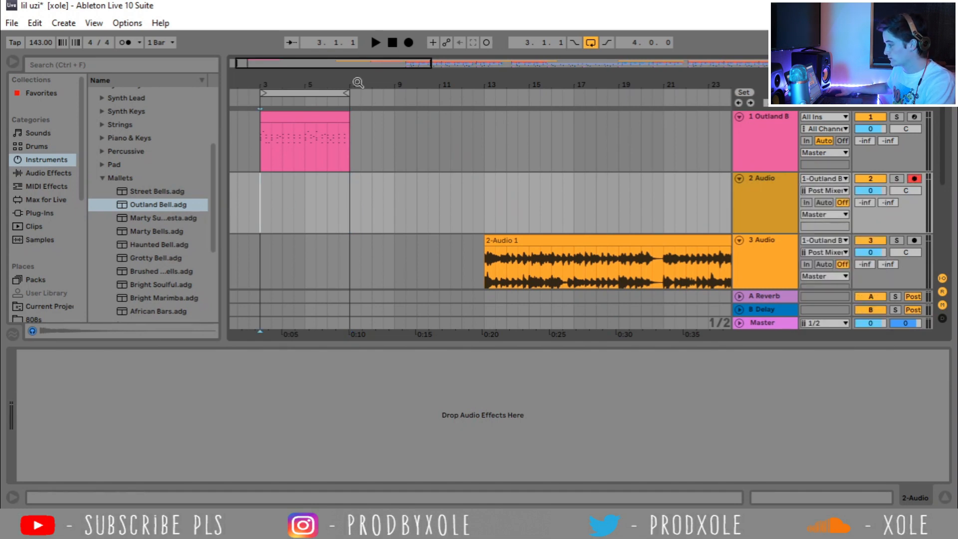
{"action": "left_click", "coordinate": [409, 43]}
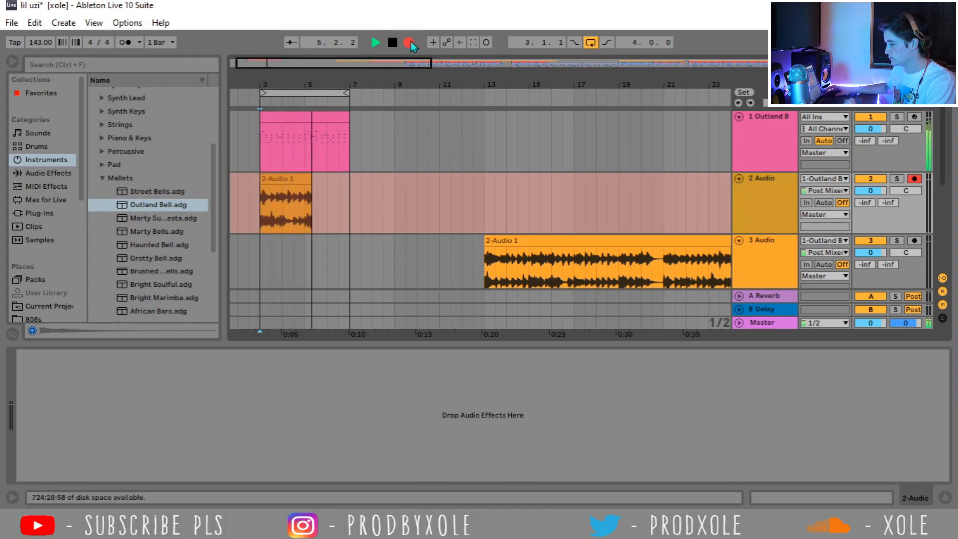
{"action": "key", "text": "space"}
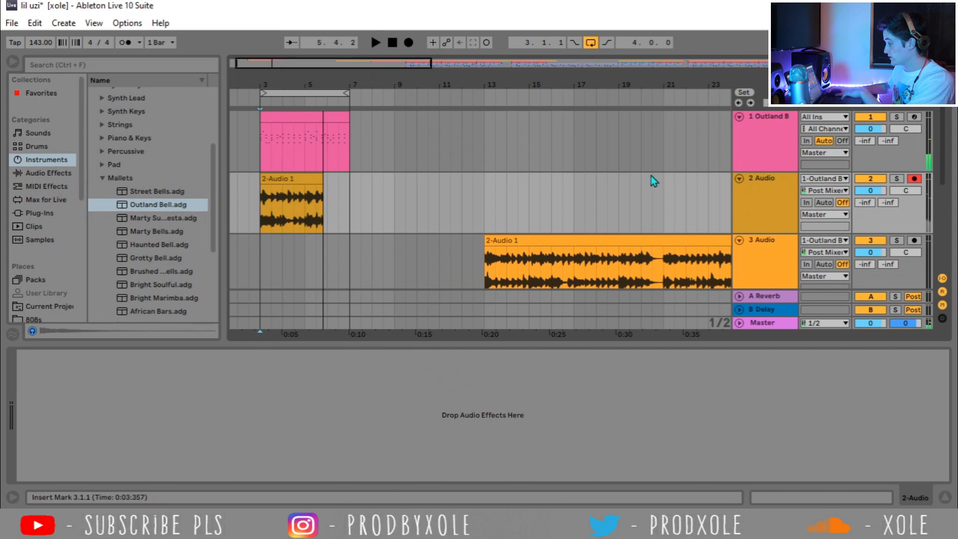
{"action": "left_click", "coordinate": [747, 206]}
{"action": "key", "text": "ctrl+z"}
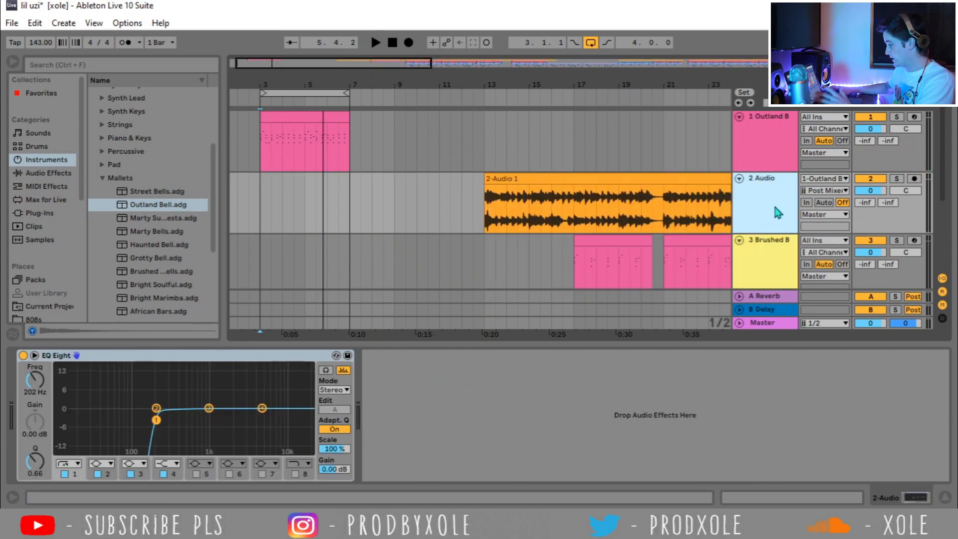
- Set the arrangement loop to bars 13 to 21 of the recorded bell audio clip and play that section
{"action": "left_click", "coordinate": [586, 178]}
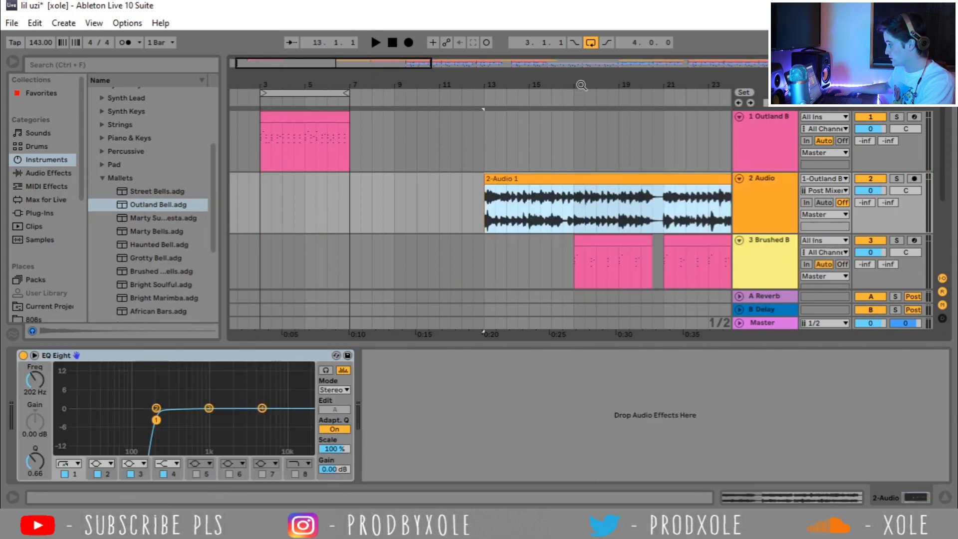
{"action": "scroll", "coordinate": [360, 193], "scroll_direction": "right", "scroll_amount": 5}
{"action": "left_click", "coordinate": [494, 207], "text": "shift"}
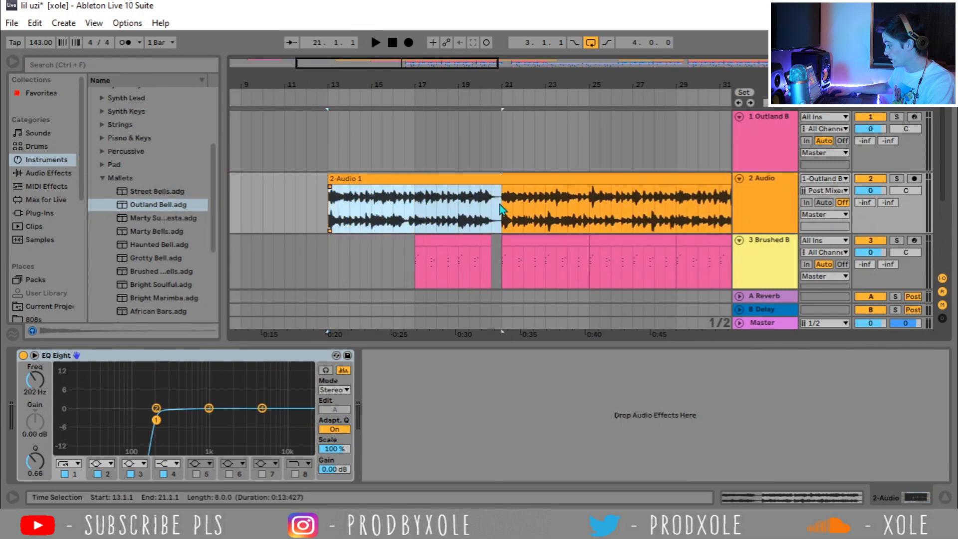
{"action": "key", "text": "ctrl+l"}
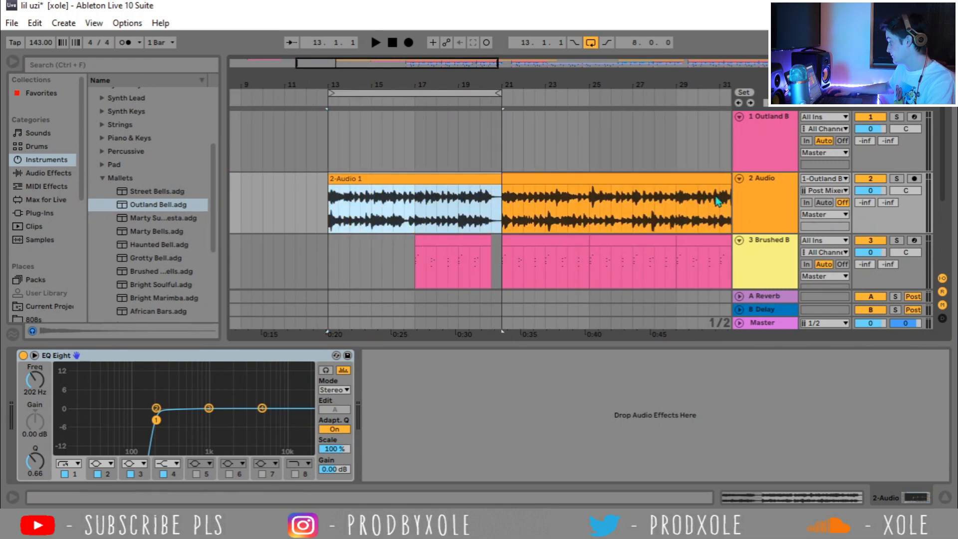
{"action": "key", "text": "space"}
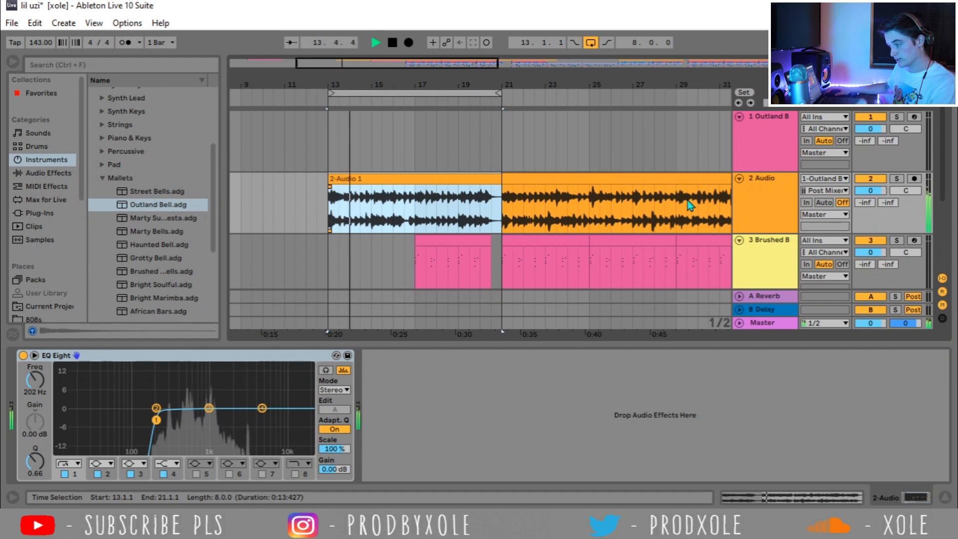
{"action": "key", "text": "space"}
- Show the Brushed Bell Hits Bells track's devices and highlight its preset among the Mallets instruments
{"action": "scroll", "coordinate": [409, 205], "scroll_direction": "down", "scroll_amount": 2}
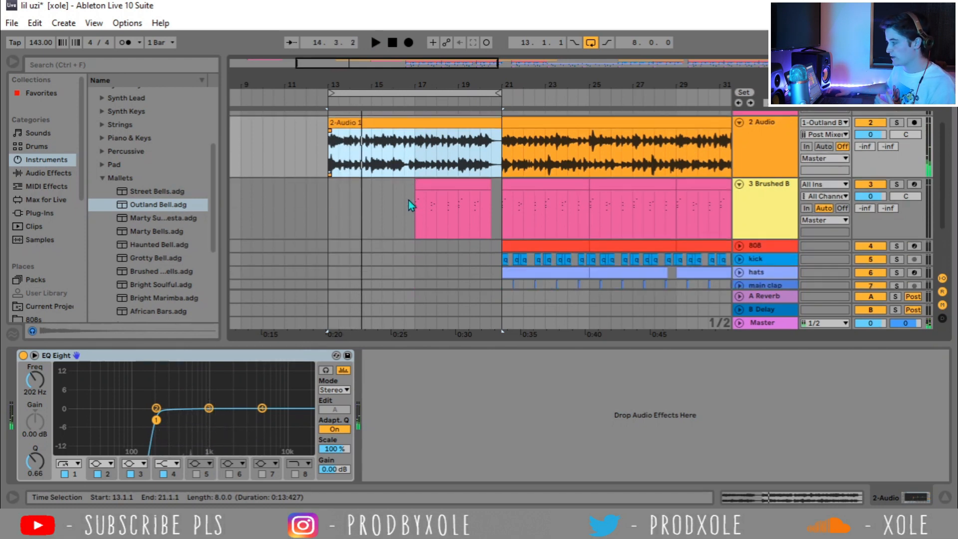
{"action": "left_click", "coordinate": [412, 208]}
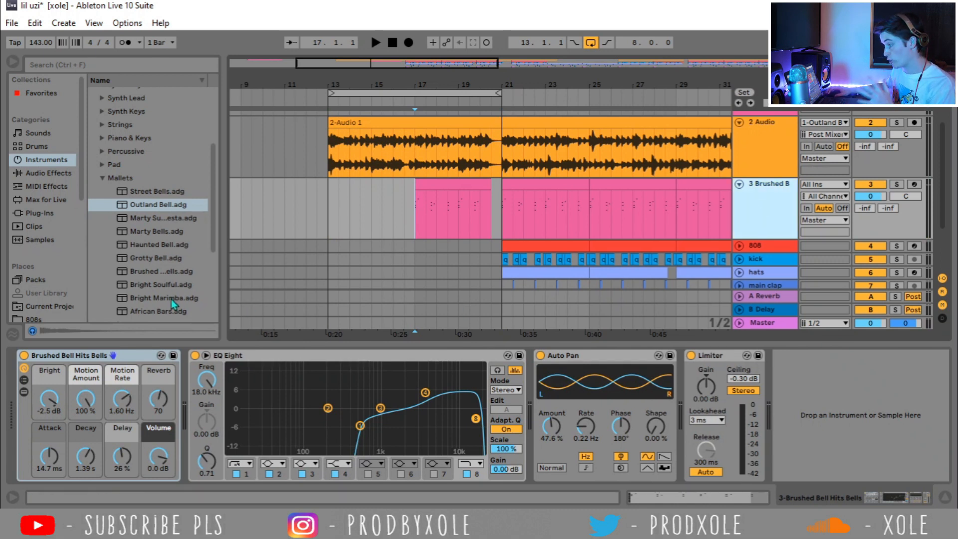
{"action": "left_click", "coordinate": [146, 274]}
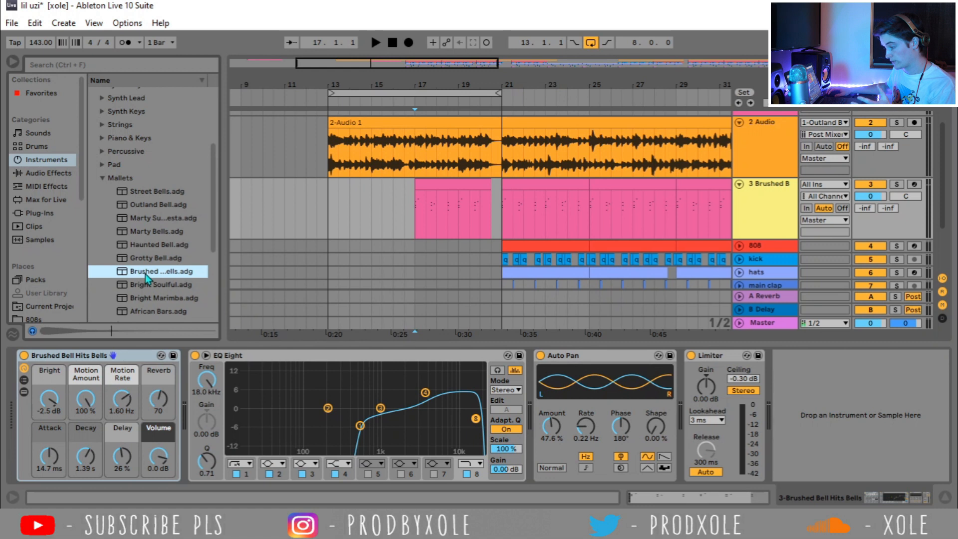
- Select the four-bar Outland Bell MIDI clip at bar 3 and show its track's effects
{"action": "scroll", "coordinate": [432, 97], "scroll_direction": "down", "scroll_amount": 3}
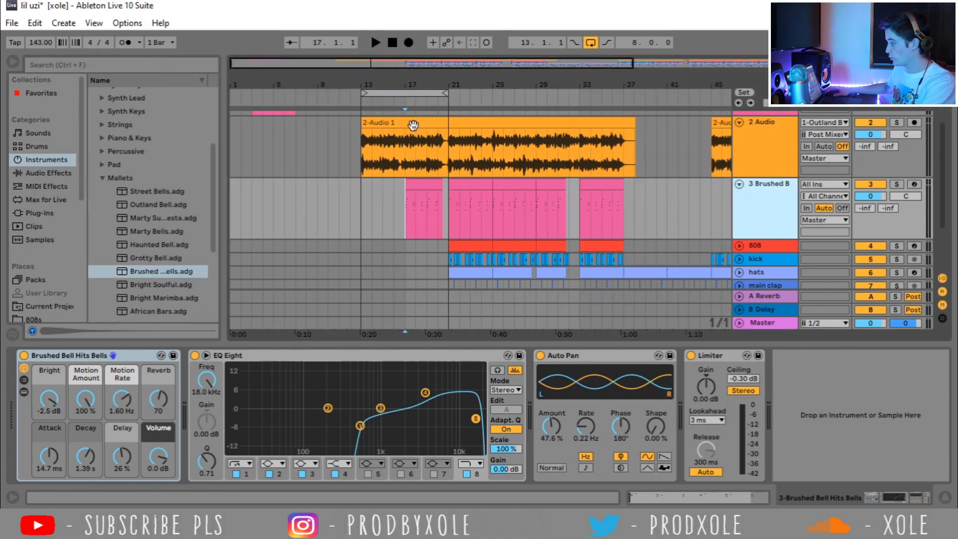
{"action": "scroll", "coordinate": [413, 128], "scroll_direction": "up", "scroll_amount": 3}
{"action": "left_click", "coordinate": [271, 115]}
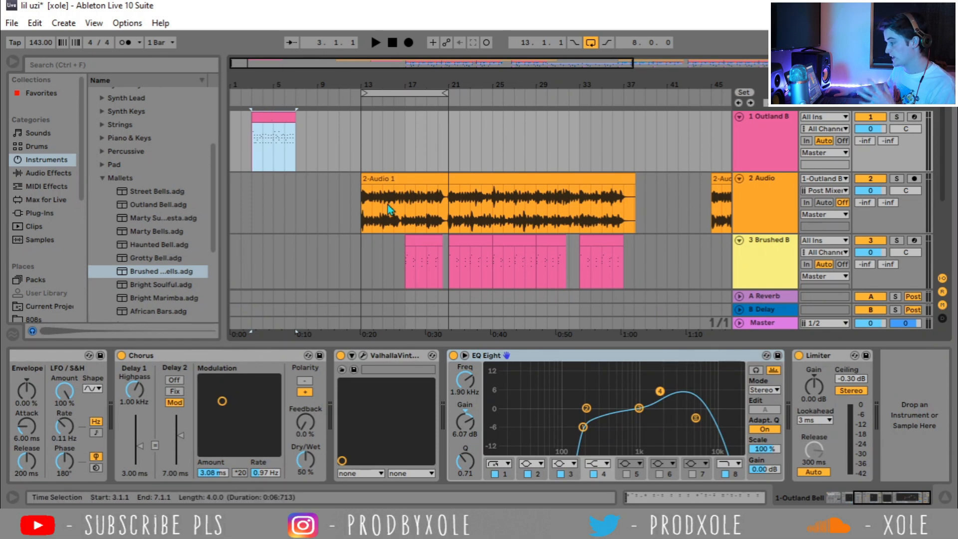
- Copy the four-bar Outland Bell MIDI clip onto the Brushed Bell track at bar 17
{"action": "left_click", "coordinate": [746, 273]}
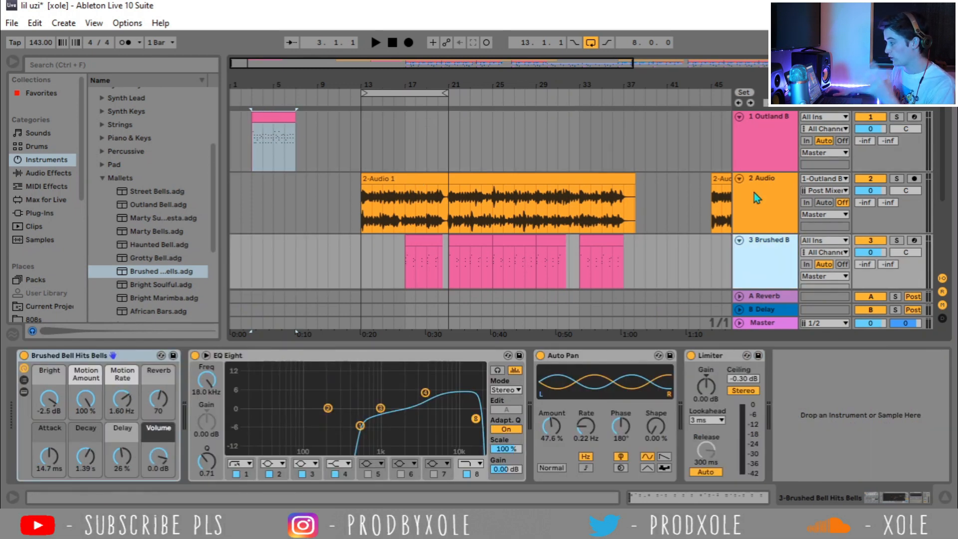
{"action": "left_click", "coordinate": [766, 150]}
{"action": "left_click", "coordinate": [269, 118]}
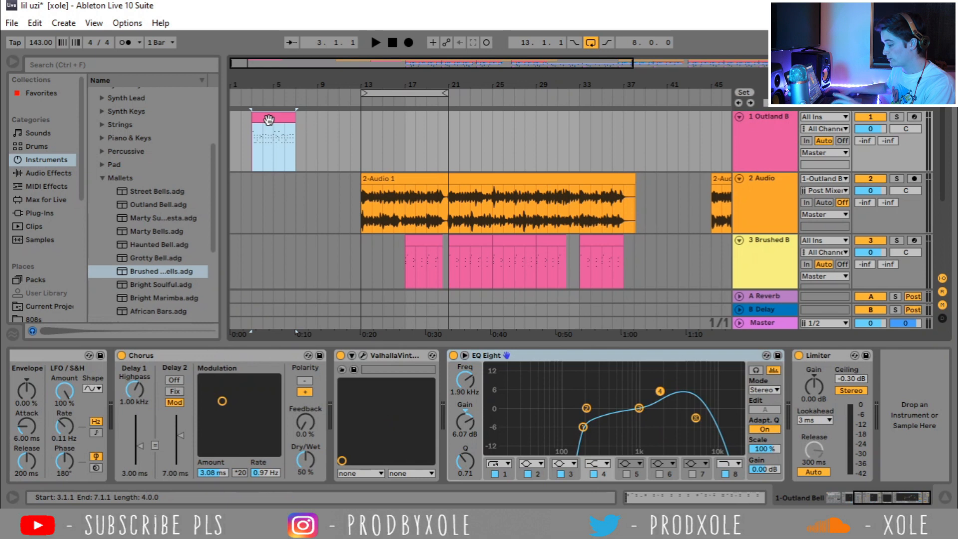
{"action": "mouse_move", "coordinate": [269, 119]}
{"action": "left_mouse_down"}
{"action": "mouse_move", "coordinate": [418, 215]}
{"action": "mouse_move", "coordinate": [427, 260]}
{"action": "mouse_move", "coordinate": [417, 259]}
{"action": "left_mouse_up"}
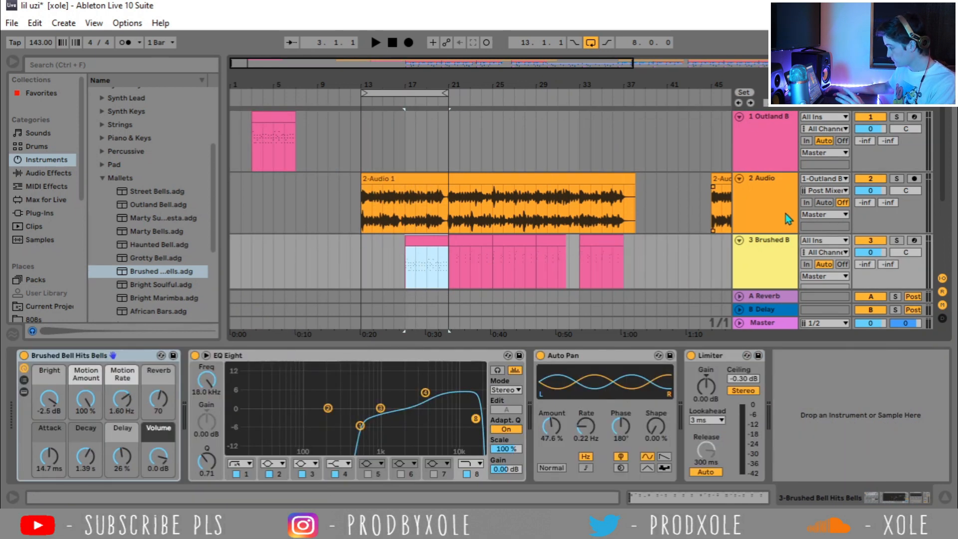
- Play the arrangement from bar 17 to hear the copied clip against the bell audio
{"action": "left_click_drag", "start_coordinate": [418, 85], "coordinate": [370, 119]}
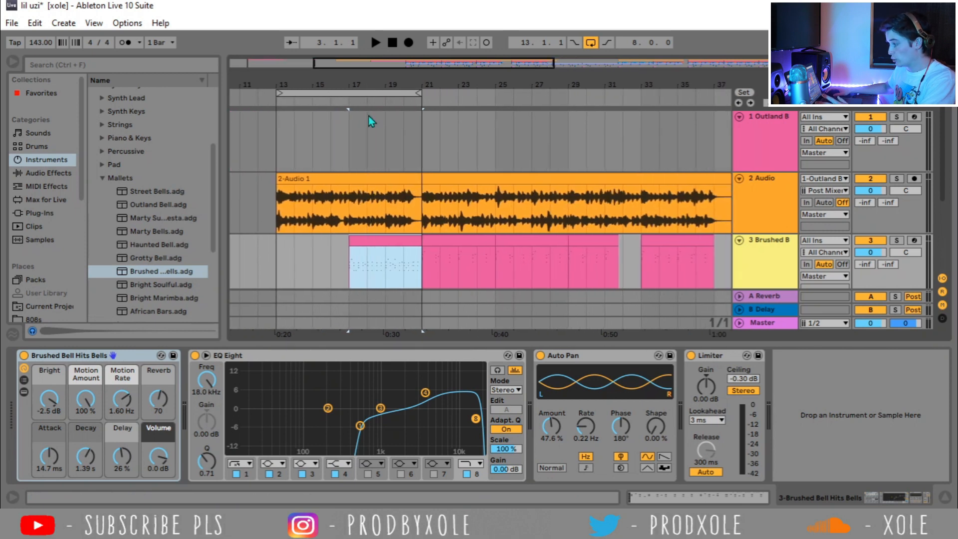
{"action": "scroll", "coordinate": [358, 235], "scroll_direction": "down", "scroll_amount": 3}
{"action": "scroll", "coordinate": [358, 233], "scroll_direction": "up", "scroll_amount": 3}
{"action": "left_click", "coordinate": [349, 211]}
{"action": "key", "text": "space"}
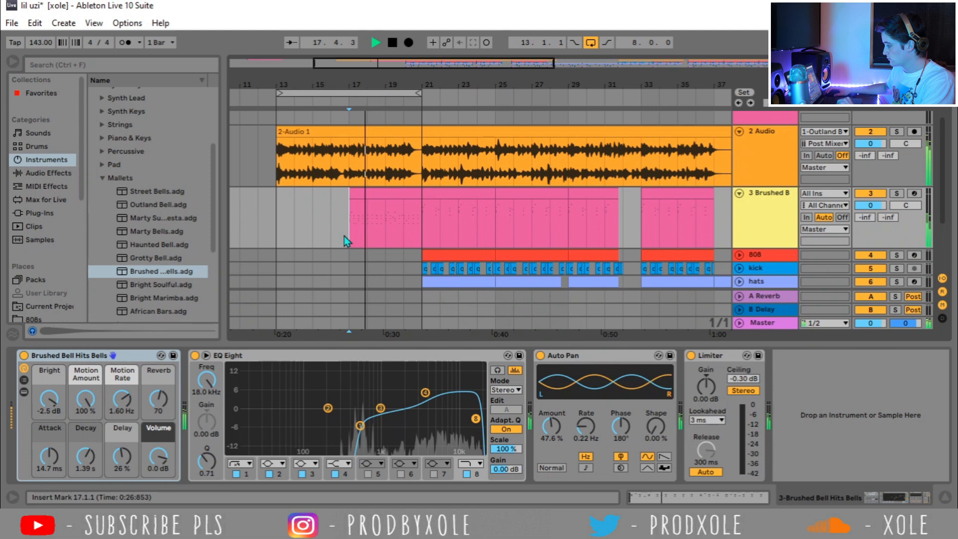
{"action": "key", "text": "space"}
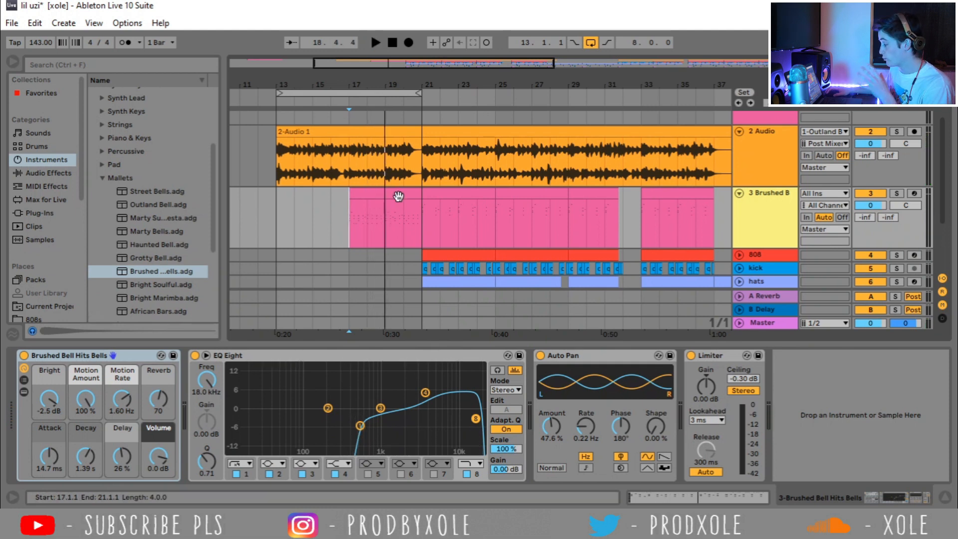
- Open the copied clip's notes and delete the high G4 at 1.1.3 and the chord at 1.2
{"action": "left_click", "coordinate": [348, 217]}
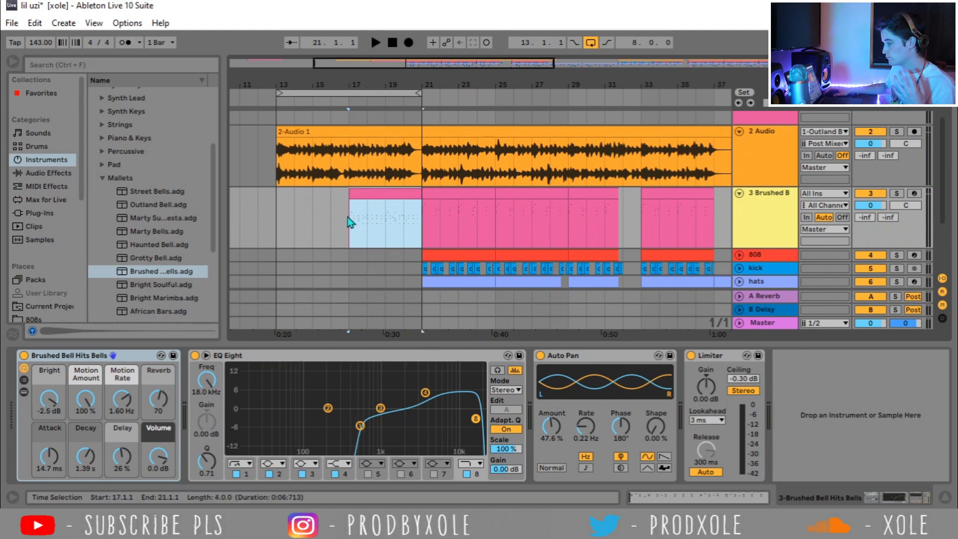
{"action": "double_click", "coordinate": [379, 210]}
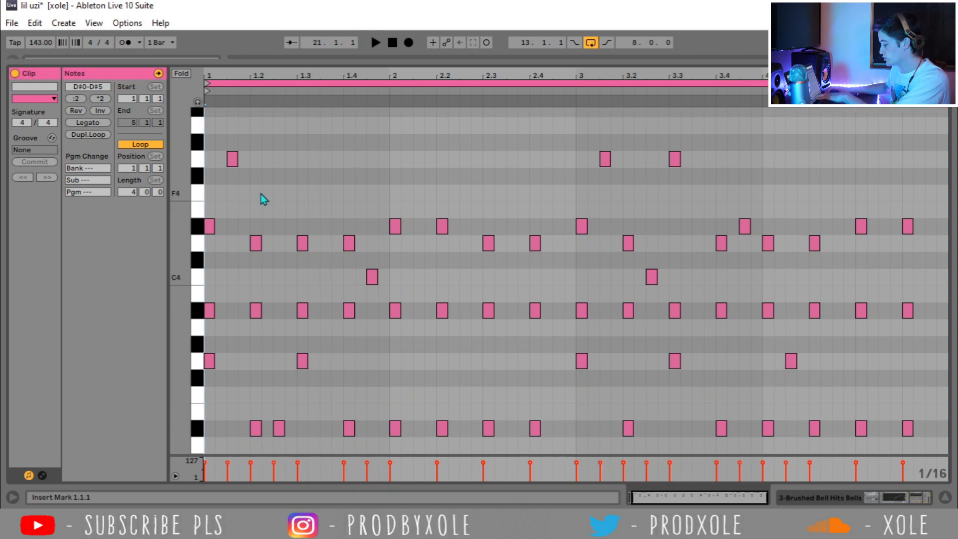
{"action": "left_click_drag", "start_coordinate": [280, 205], "coordinate": [231, 148]}
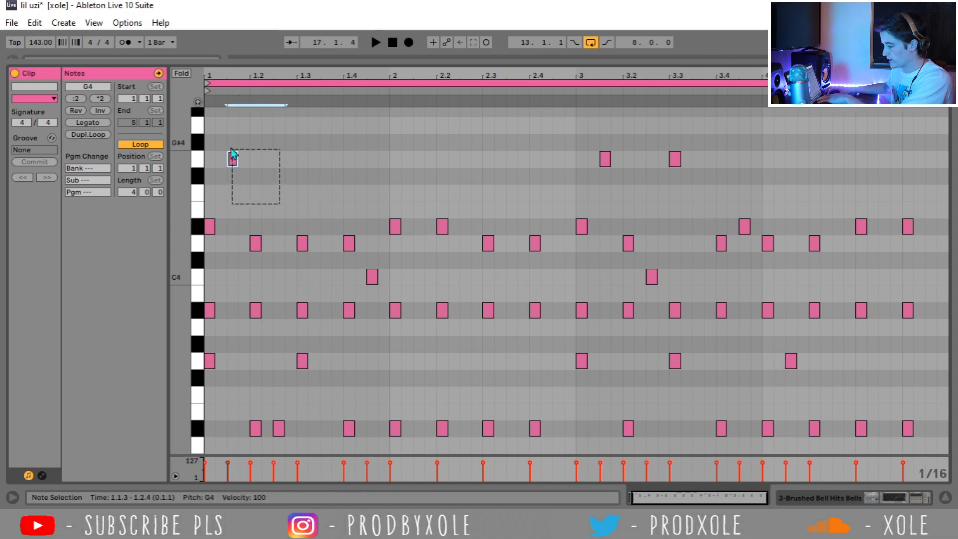
{"action": "key", "text": "Delete"}
{"action": "left_click_drag", "start_coordinate": [274, 203], "coordinate": [233, 450]}
{"action": "key", "text": "Delete"}
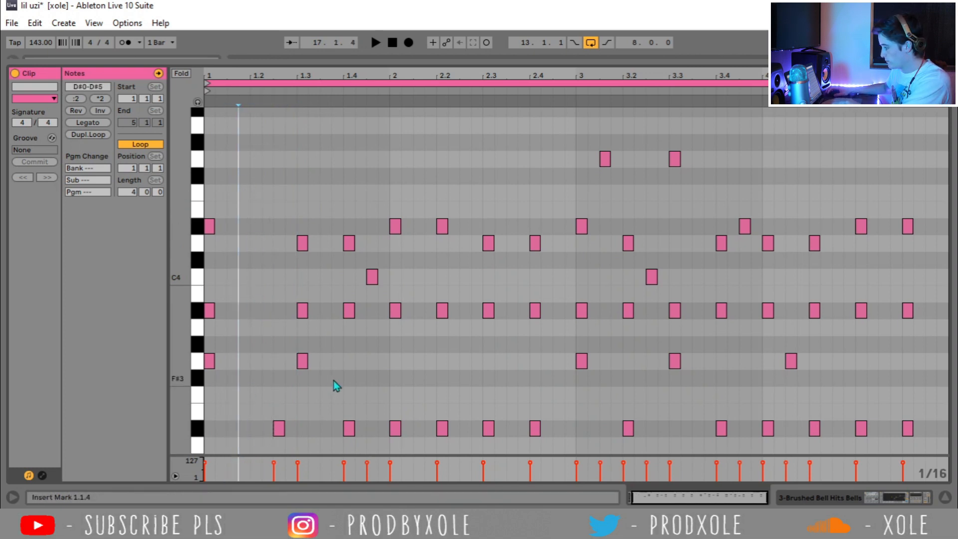
- Delete the notes around 1.4 and the chords at 2.2 and 2.3, and play the thinned-out pattern
{"action": "left_click_drag", "start_coordinate": [332, 437], "coordinate": [373, 243]}
{"action": "key", "text": "Delete"}
{"action": "left_click_drag", "start_coordinate": [424, 438], "coordinate": [499, 189]}
{"action": "key", "text": "Delete"}
{"action": "key", "text": "space"}
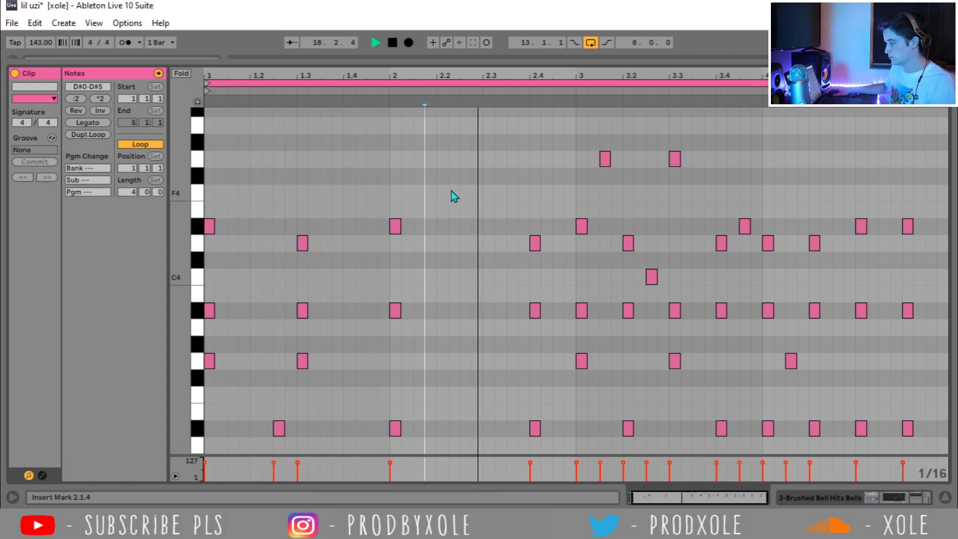
{"action": "key", "text": "space"}
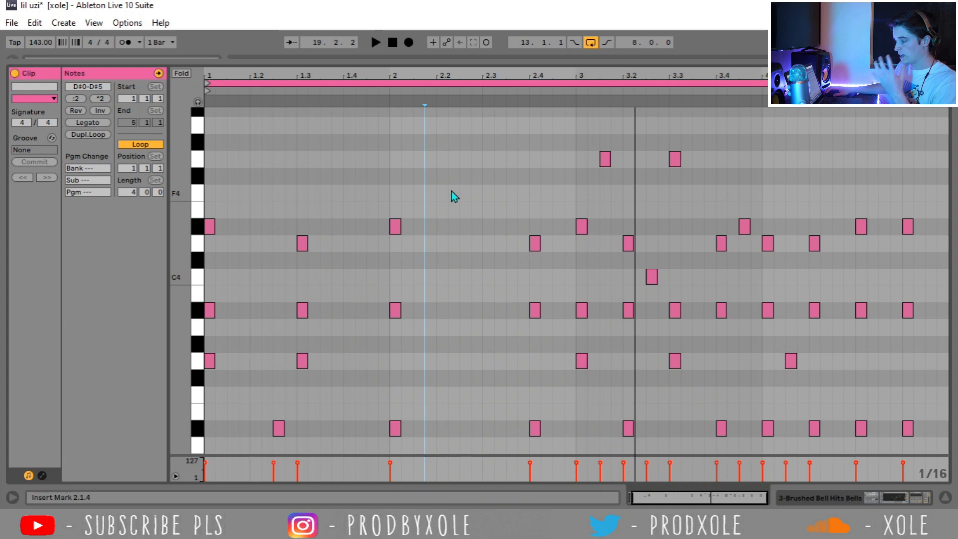
- Move the Brushed Bell clip from bar 21 to bar 17, open its notes and play it
{"action": "left_click", "coordinate": [792, 499]}
{"action": "scroll", "coordinate": [441, 215], "scroll_direction": "up", "scroll_amount": 3}
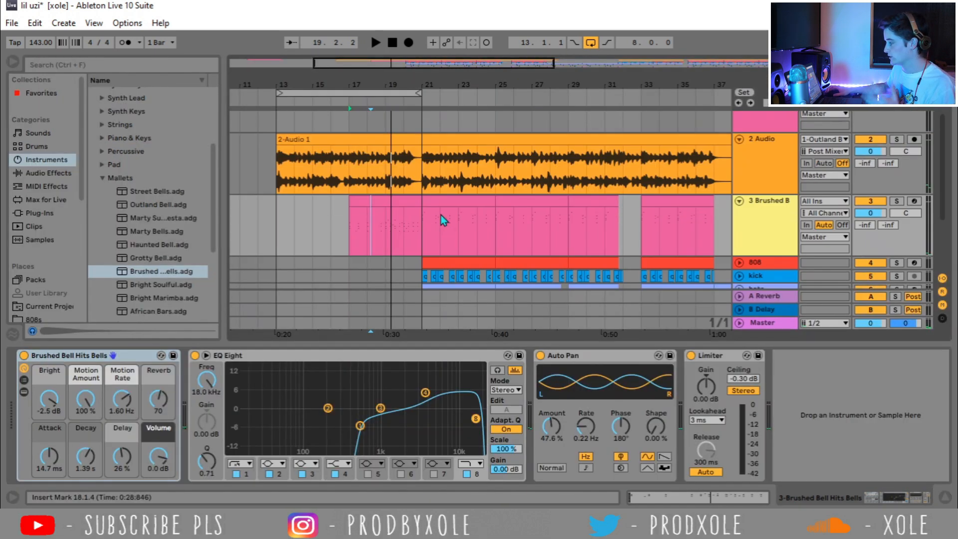
{"action": "left_click", "coordinate": [446, 203]}
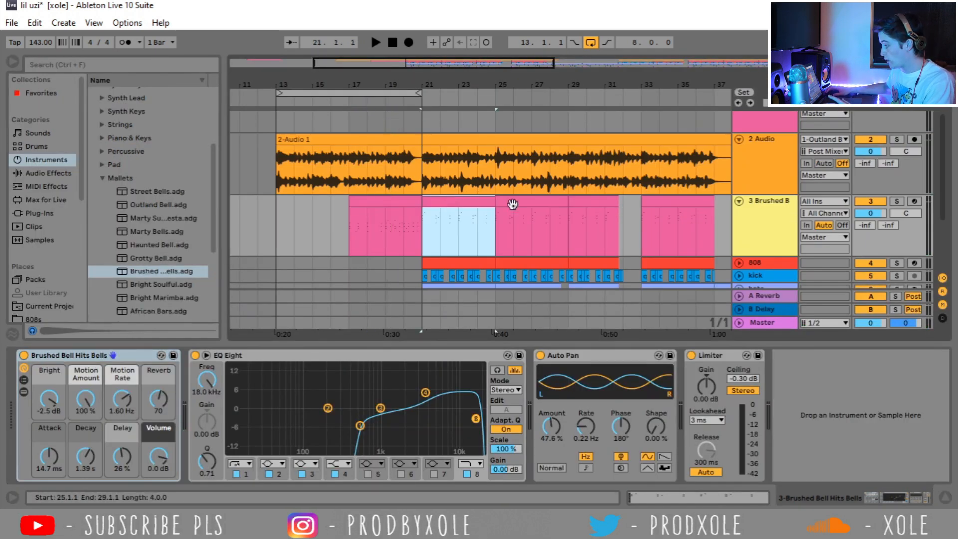
{"action": "left_click_drag", "start_coordinate": [458, 204], "coordinate": [386, 203]}
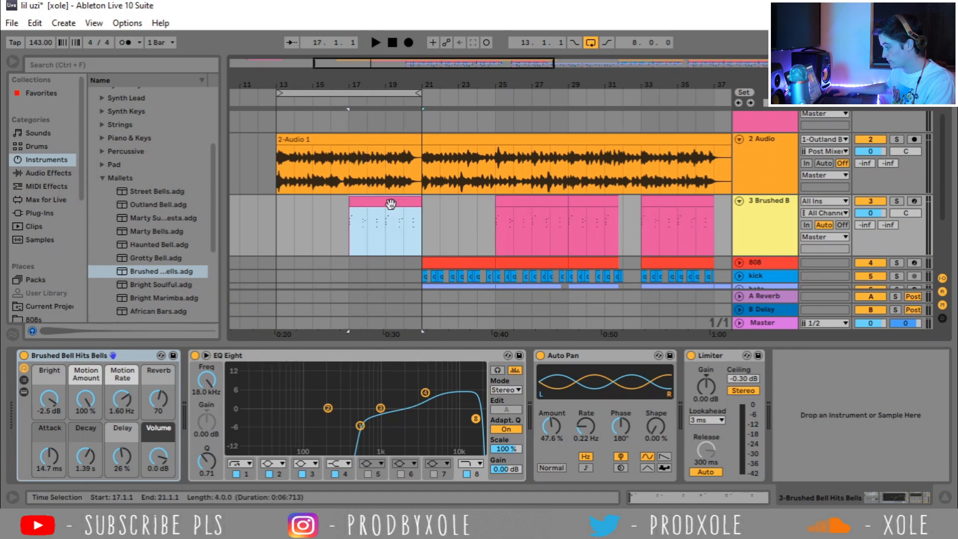
{"action": "double_click", "coordinate": [388, 202]}
{"action": "key", "text": "space"}
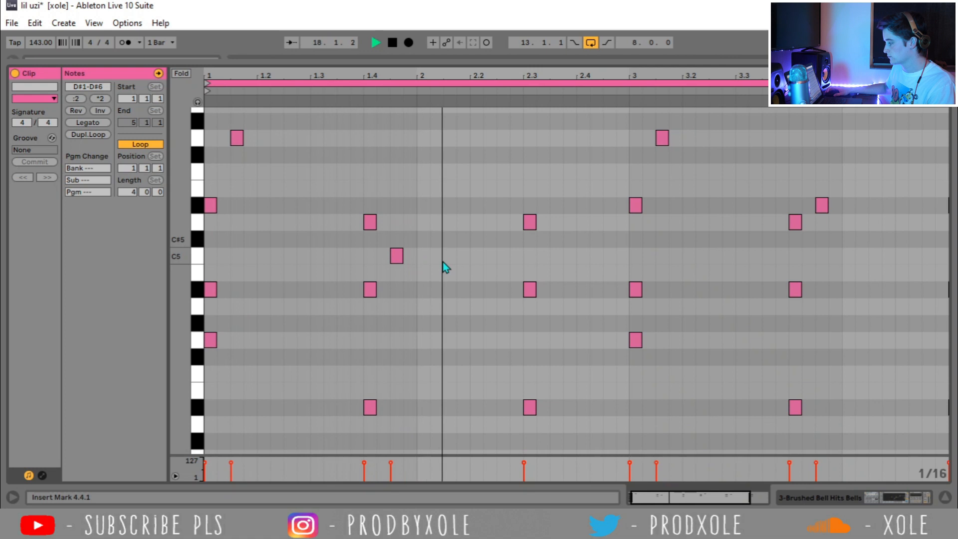
- Set the arrangement loop to bars 17 to 21 and listen to the two bell layers together
{"action": "left_click", "coordinate": [944, 497]}
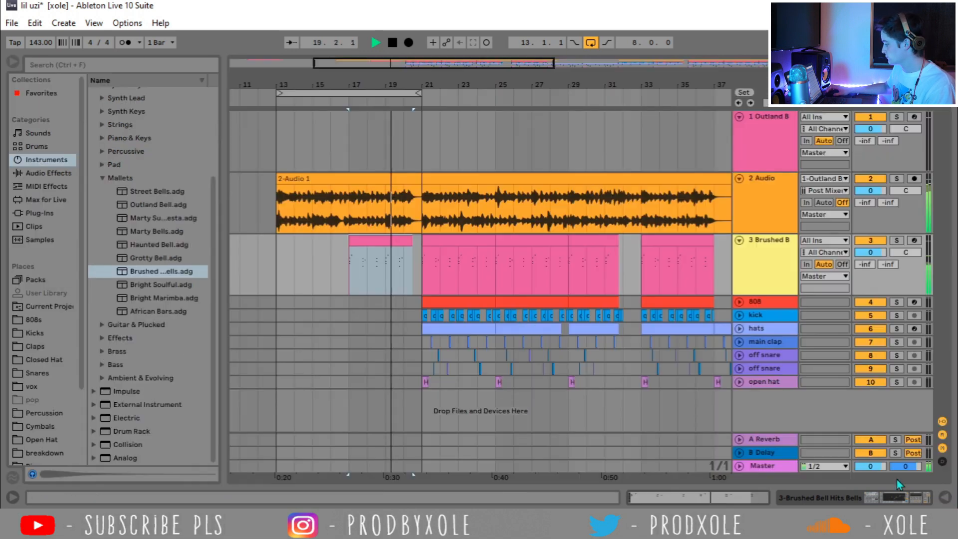
{"action": "left_click", "coordinate": [276, 94]}
{"action": "left_click_drag", "start_coordinate": [278, 101], "coordinate": [350, 98]}
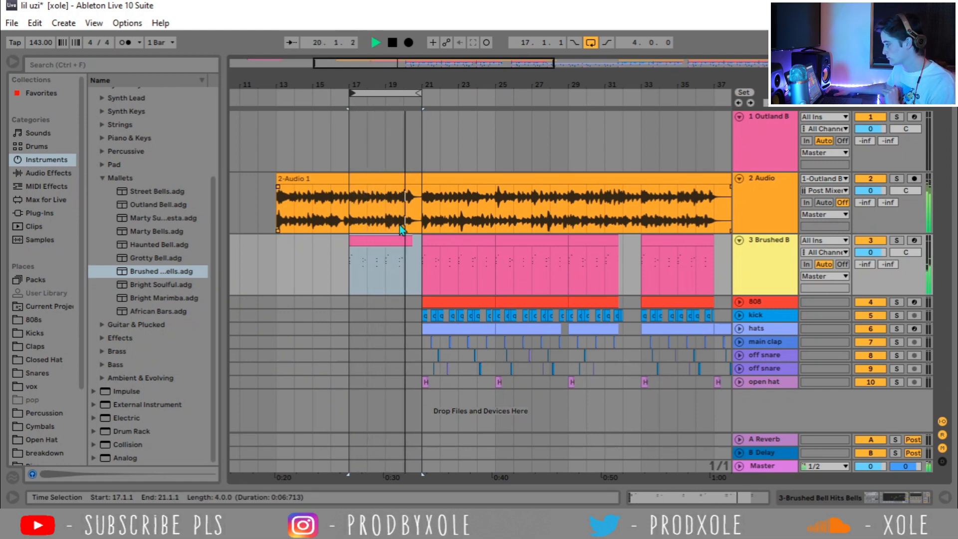
{"action": "key", "text": "space"}
- Set the arrangement loop to bars 21 to 25, where the drums come in
{"action": "mouse_move", "coordinate": [286, 205]}
{"action": "left_mouse_down"}
{"action": "mouse_move", "coordinate": [432, 254]}
{"action": "mouse_move", "coordinate": [422, 257]}
{"action": "left_mouse_up"}
{"action": "left_click_drag", "start_coordinate": [419, 380], "coordinate": [480, 217]}
{"action": "left_click_drag", "start_coordinate": [532, 185], "coordinate": [569, 187]}
{"action": "left_click", "coordinate": [423, 368]}
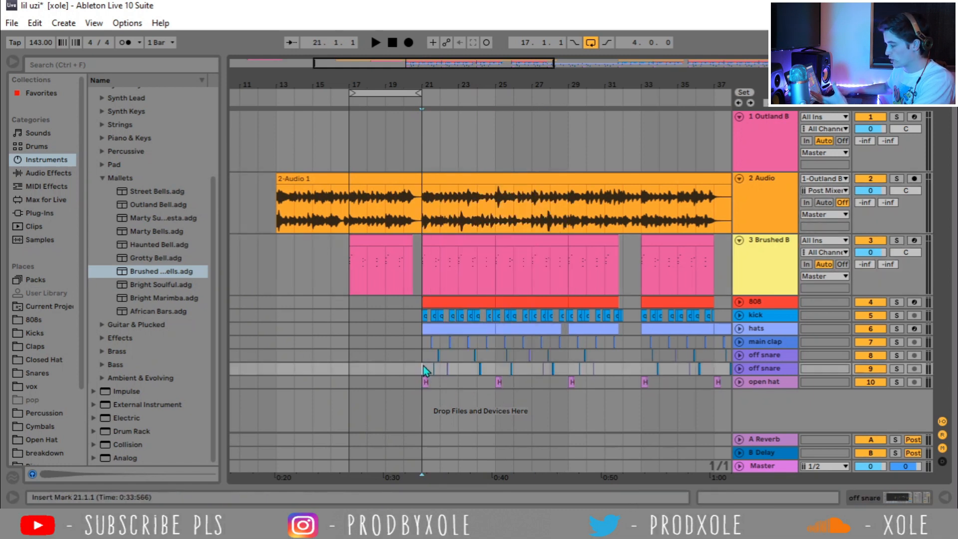
{"action": "key", "text": "ctrl+l"}
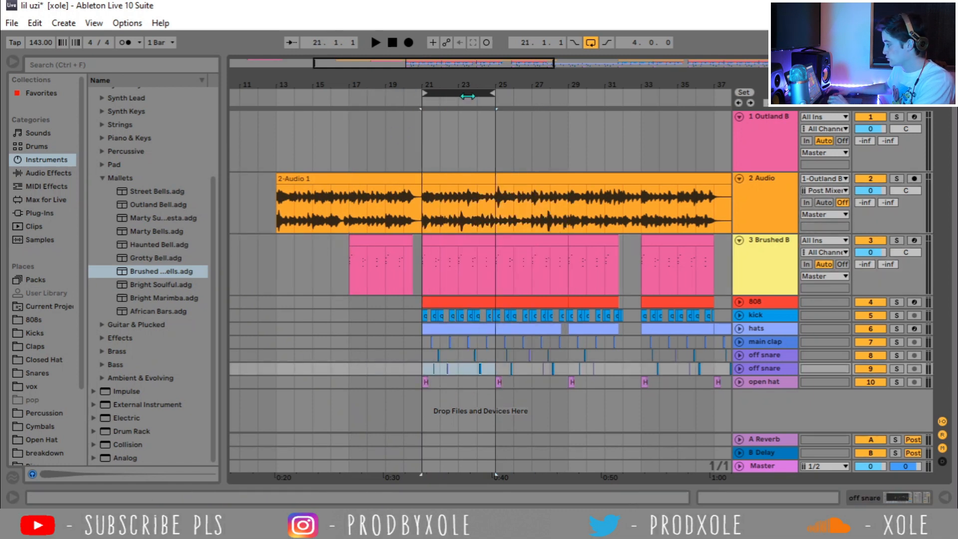
- Select the 808 clip at bar 21, unfold its track and mute the kick, hats, clap, both off snares and open hat
{"action": "left_click", "coordinate": [468, 241]}
{"action": "left_click", "coordinate": [467, 179], "text": "shift"}
{"action": "left_click", "coordinate": [474, 302]}
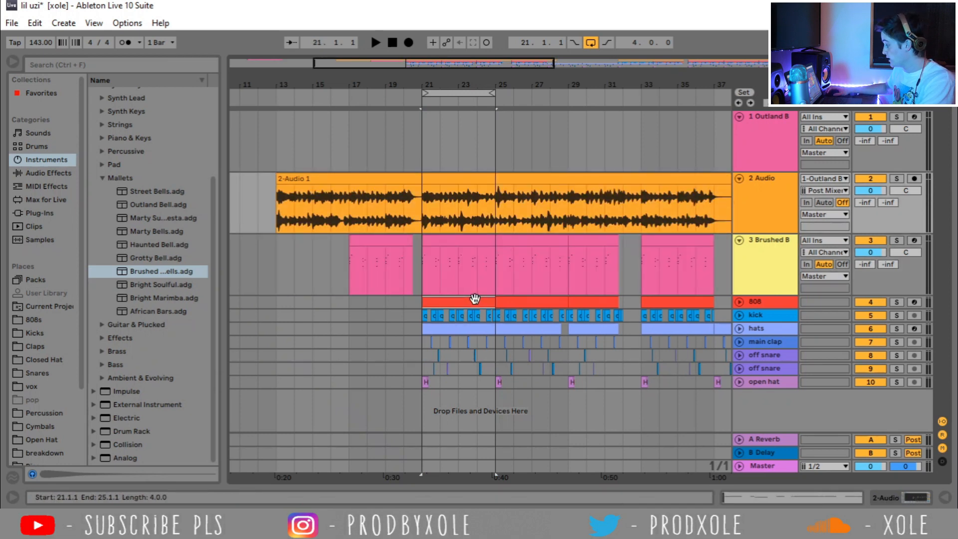
{"action": "left_click", "coordinate": [739, 301]}
{"action": "scroll", "coordinate": [810, 313], "scroll_direction": "down", "scroll_amount": 2}
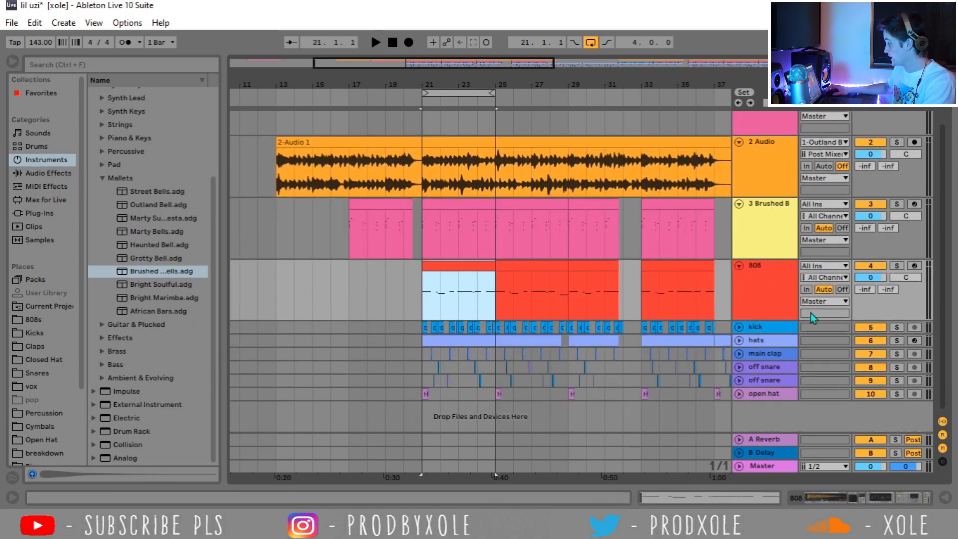
{"action": "left_click", "coordinate": [871, 328]}
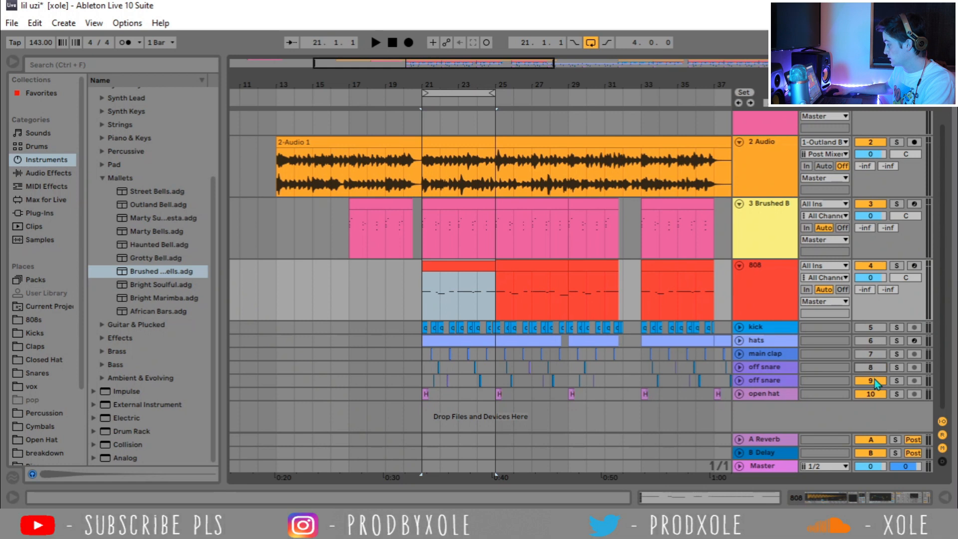
- Show the 808 track's devices and highlight Simpler among the instruments
{"action": "double_click", "coordinate": [774, 282]}
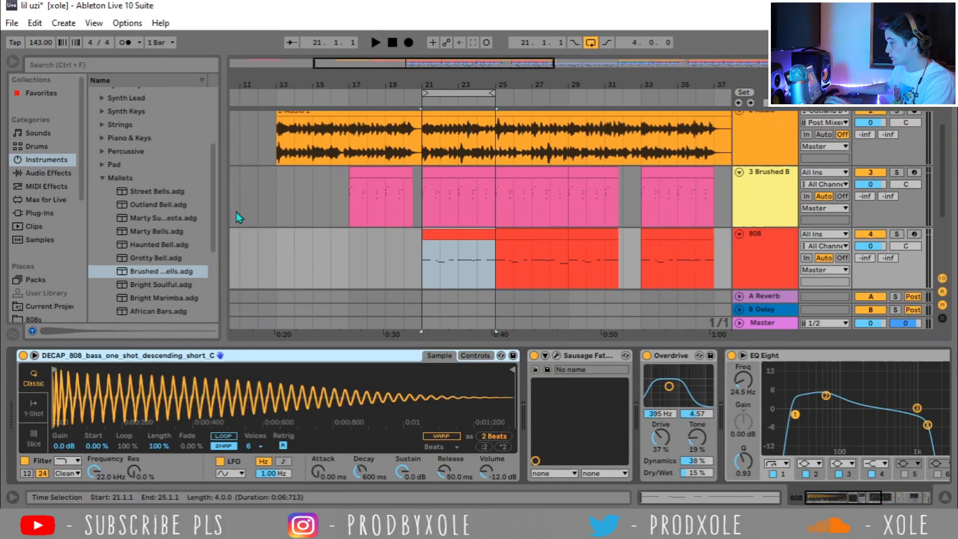
{"action": "left_click", "coordinate": [50, 163]}
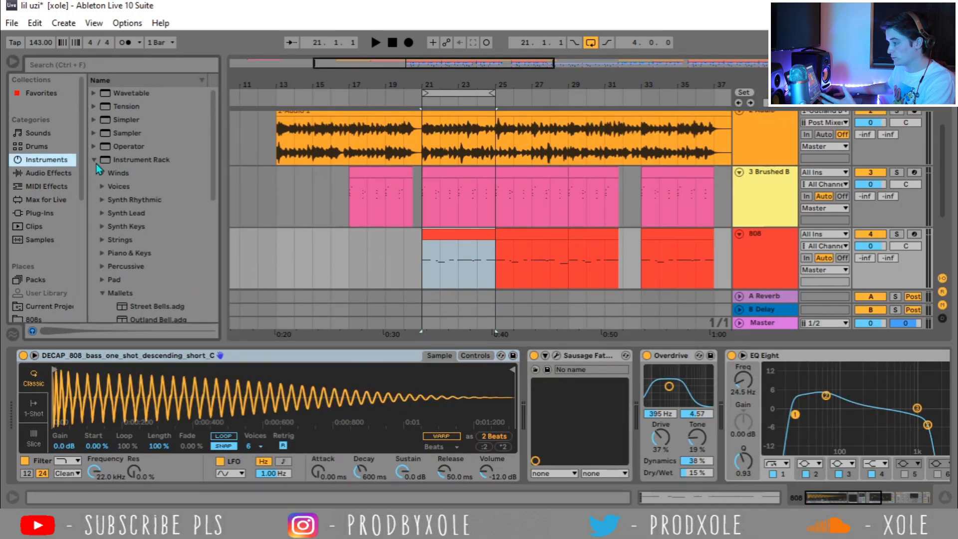
{"action": "left_click", "coordinate": [97, 162]}
{"action": "left_click", "coordinate": [125, 123]}
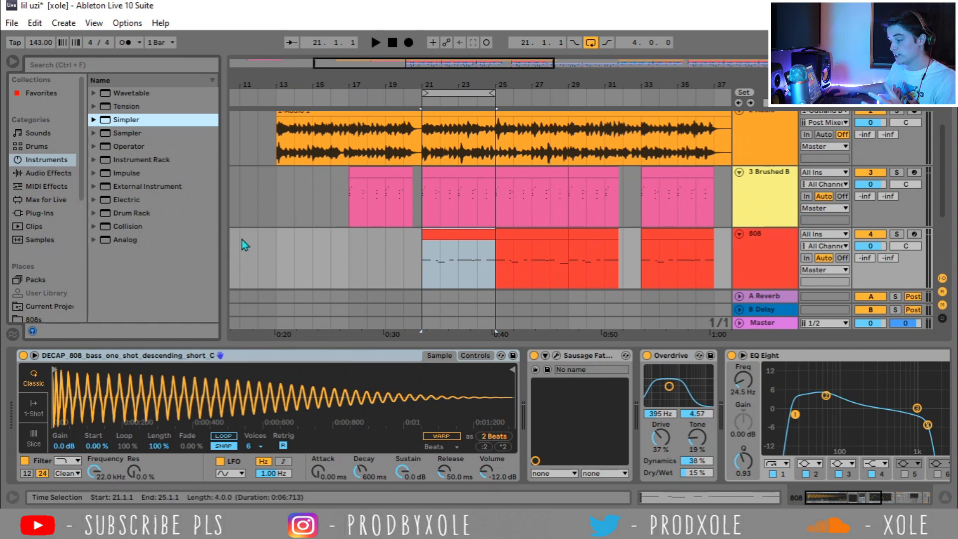
- Fold the 808's Sausage Fattener, Overdrive, EQ Eight and Glue Compressor and switch these effects off
{"action": "double_click", "coordinate": [603, 354]}
{"action": "double_click", "coordinate": [600, 355]}
{"action": "double_click", "coordinate": [600, 355]}
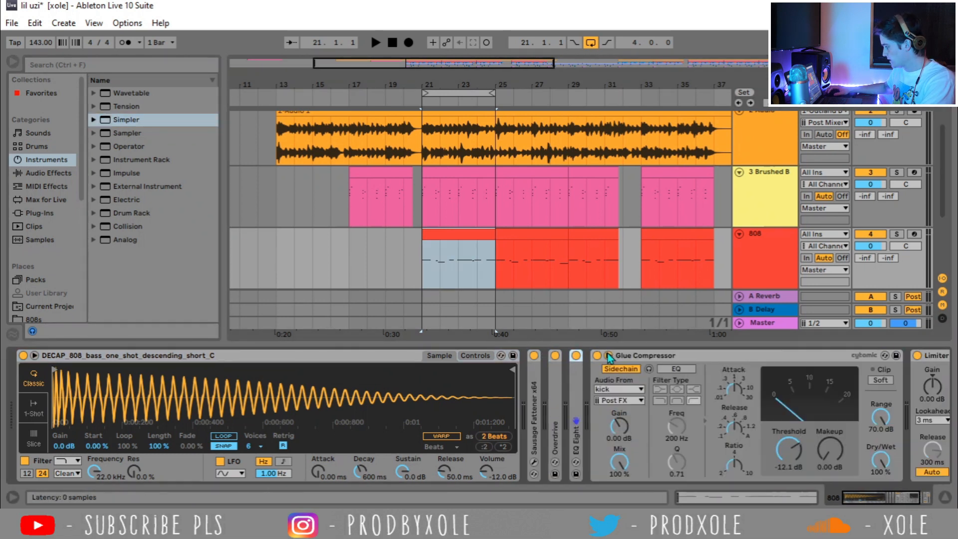
{"action": "double_click", "coordinate": [647, 355]}
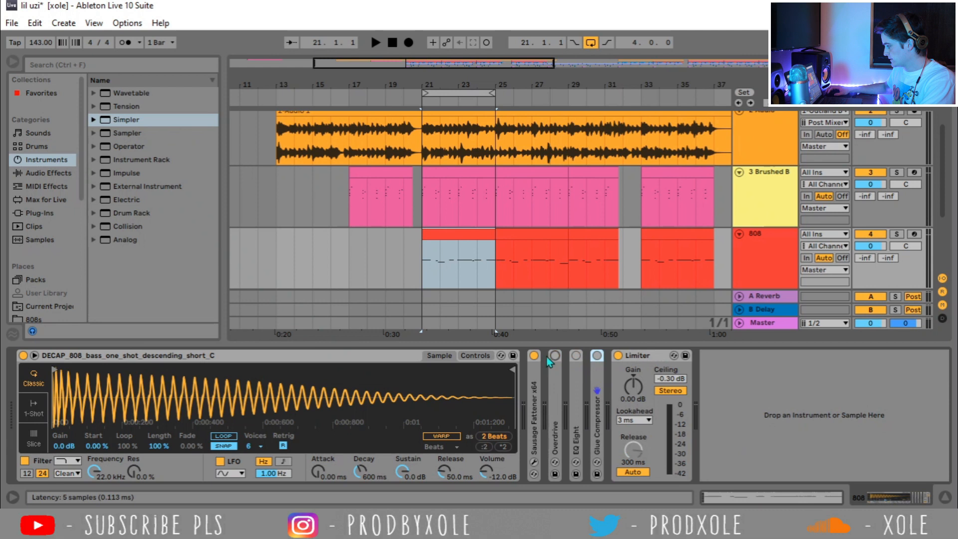
- Open the notes of the 808 clip at bar 21 and play the bass pattern
{"action": "left_click", "coordinate": [473, 233]}
{"action": "key", "text": "space"}
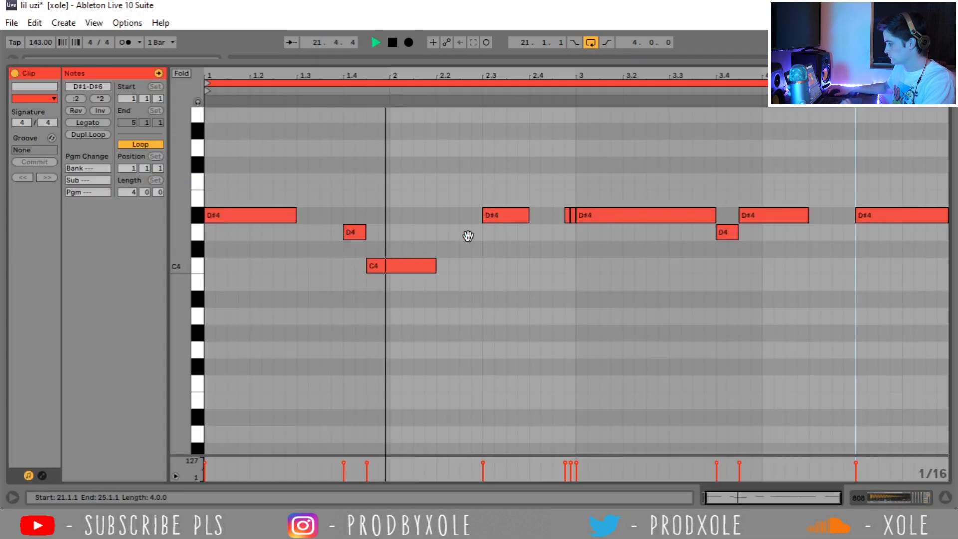
{"action": "double_click", "coordinate": [495, 247]}
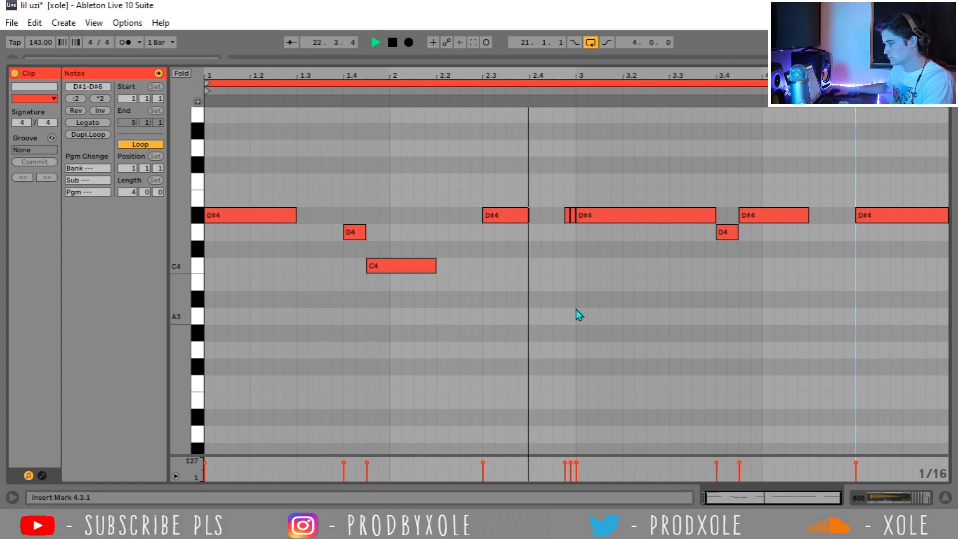
{"action": "key", "text": "space"}
- Highlight the two short D#4 notes just before bar 3 of the 808 clip and replay that passage
{"action": "left_click_drag", "start_coordinate": [558, 231], "coordinate": [573, 195]}
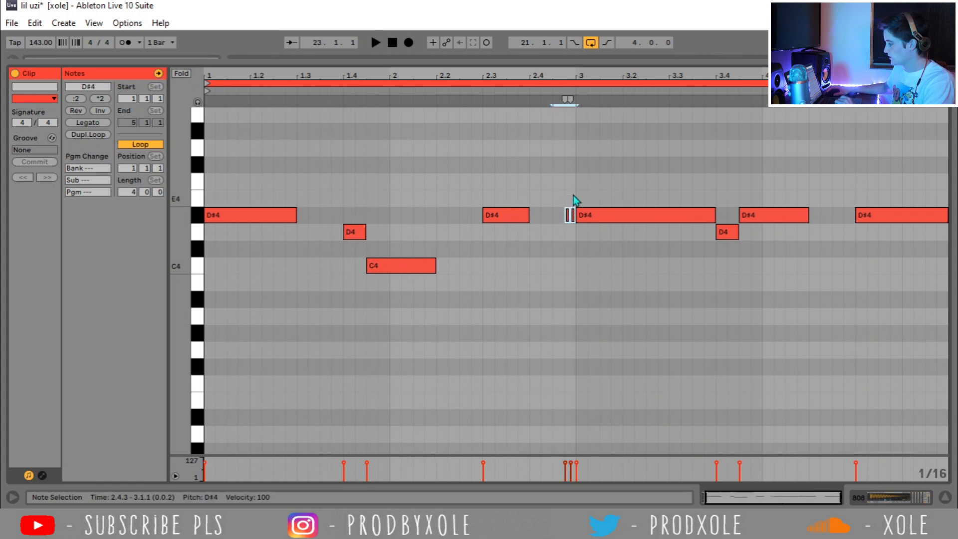
{"action": "left_click", "coordinate": [563, 240]}
{"action": "left_click", "coordinate": [555, 248]}
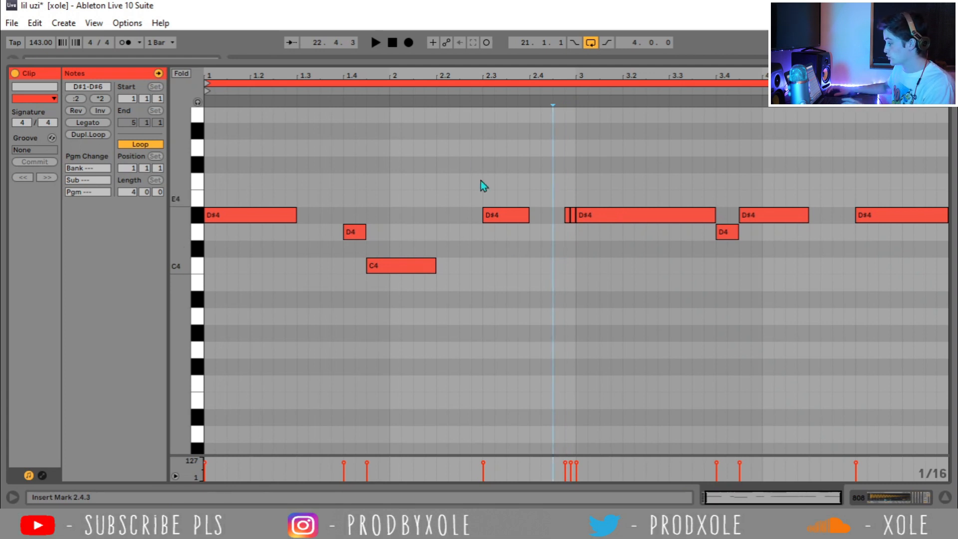
{"action": "left_click", "coordinate": [465, 90]}
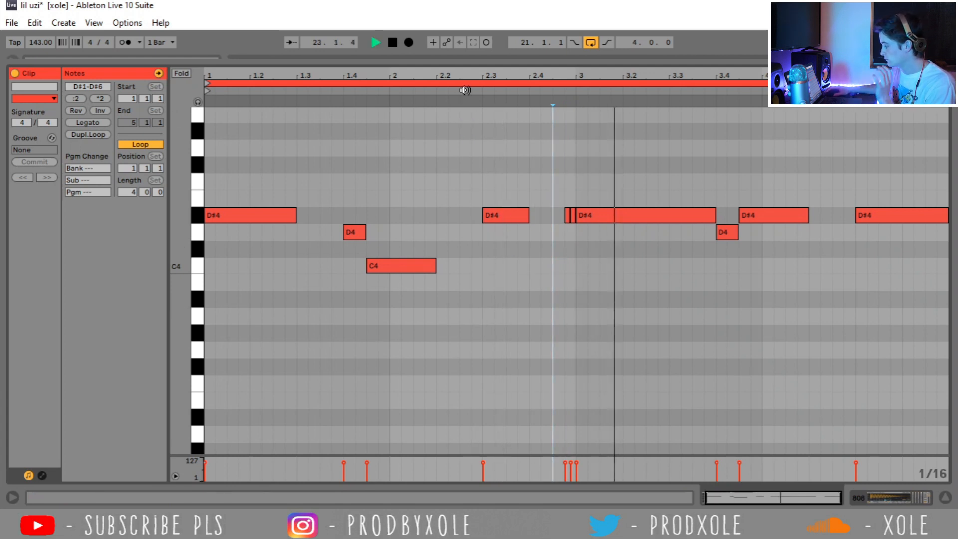
{"action": "key", "text": "space"}
- Unfold the 808's Sausage Fattener and Overdrive, switch both effects back on and play the bass from bar 21
{"action": "left_click", "coordinate": [862, 498]}
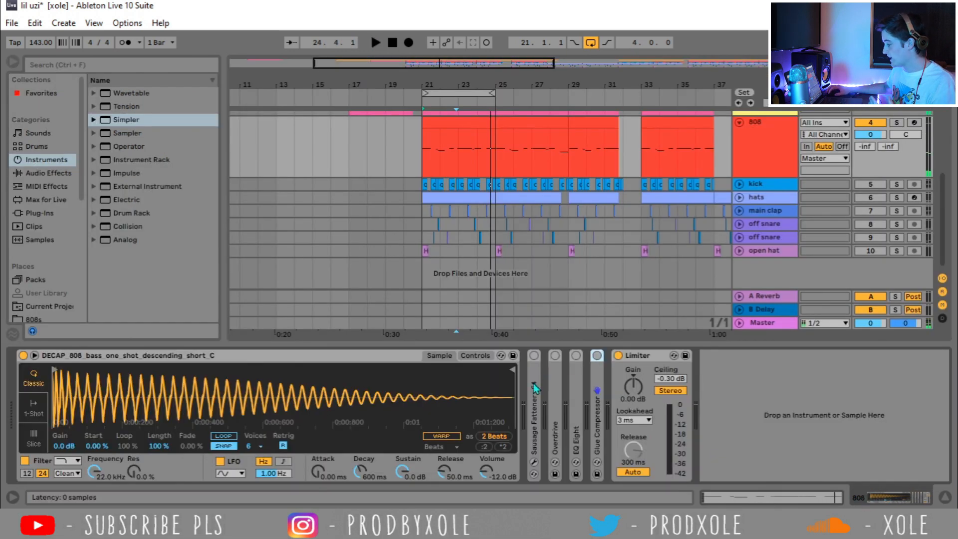
{"action": "double_click", "coordinate": [534, 384]}
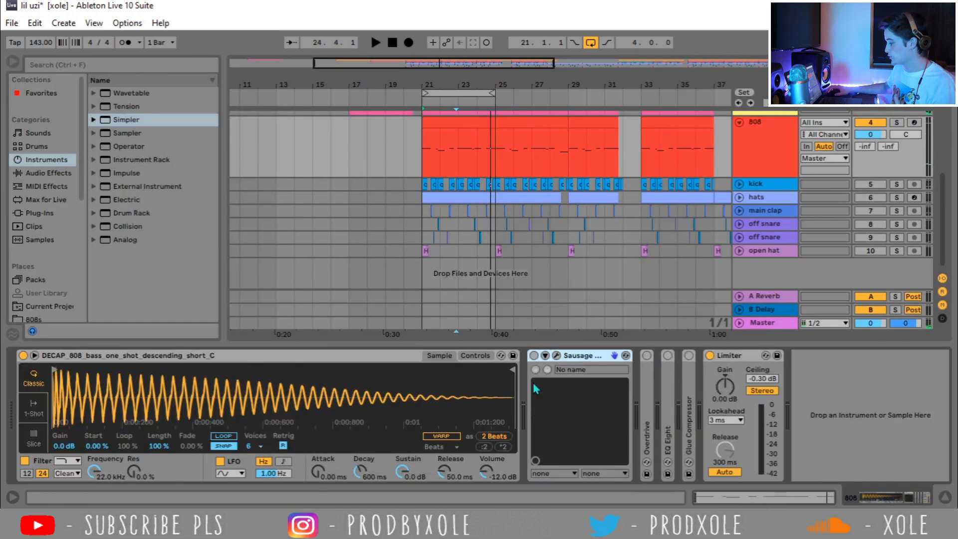
{"action": "left_click", "coordinate": [534, 356]}
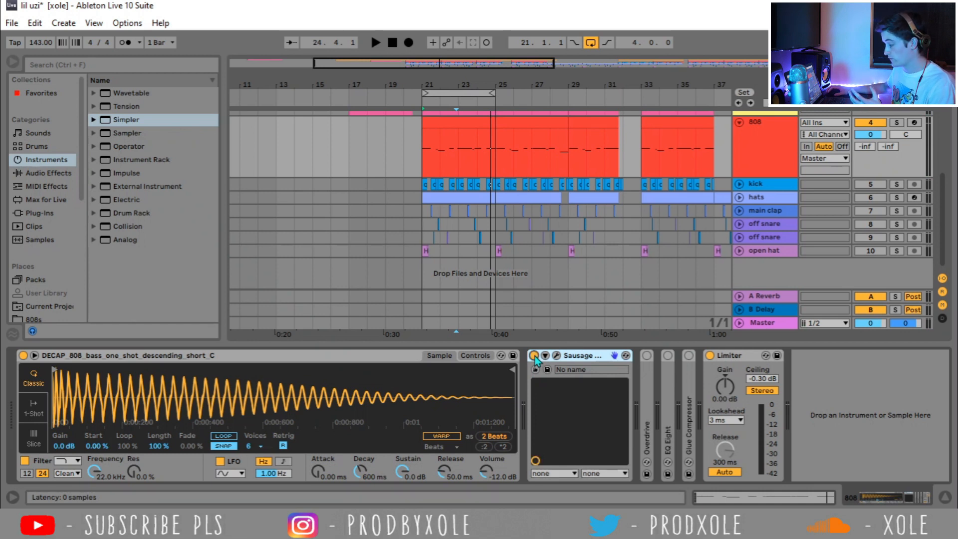
{"action": "double_click", "coordinate": [649, 389]}
{"action": "left_click", "coordinate": [647, 355]}
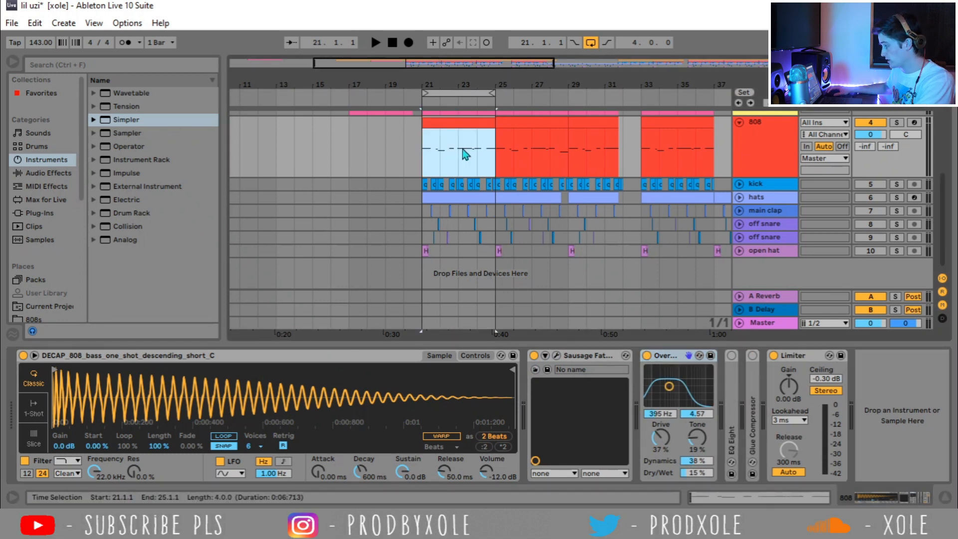
{"action": "key", "text": "space"}
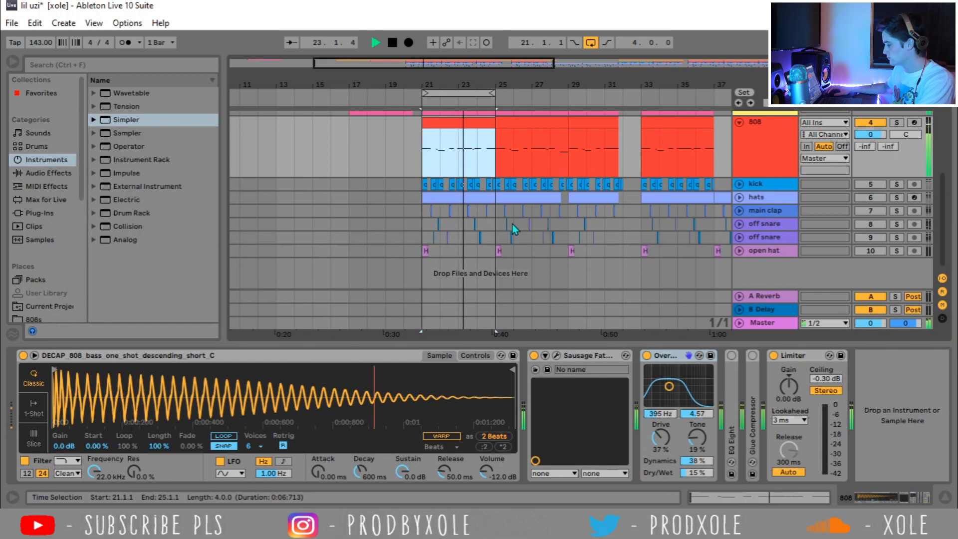
{"action": "key", "text": "space"}
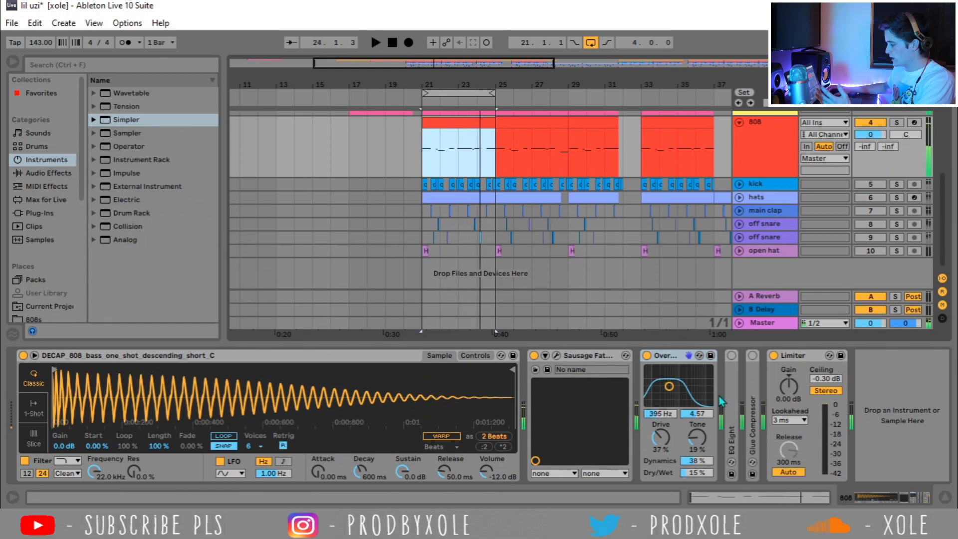
- Unfold the 808's EQ Eight, switch it back on and play the bass clip through it
{"action": "double_click", "coordinate": [730, 392]}
{"action": "left_click", "coordinate": [896, 499]}
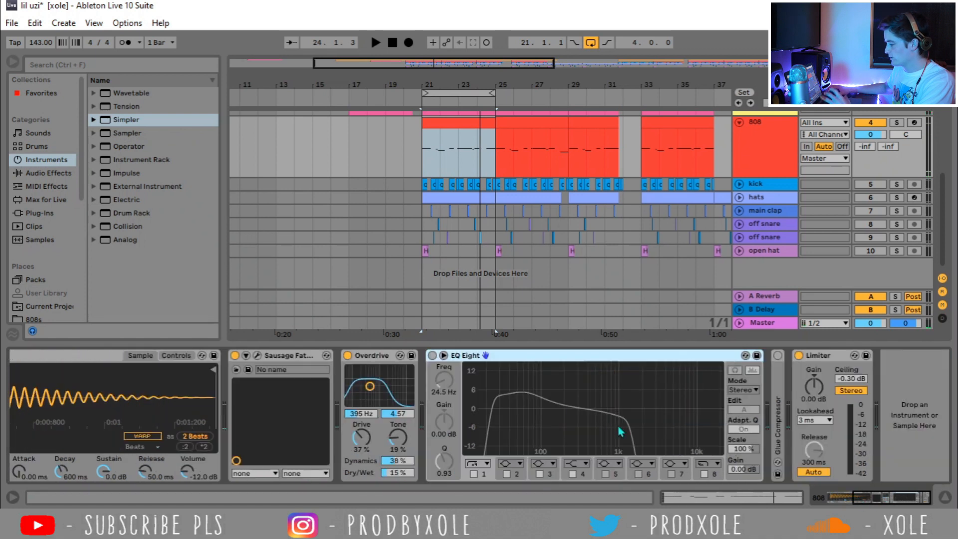
{"action": "left_click", "coordinate": [432, 356]}
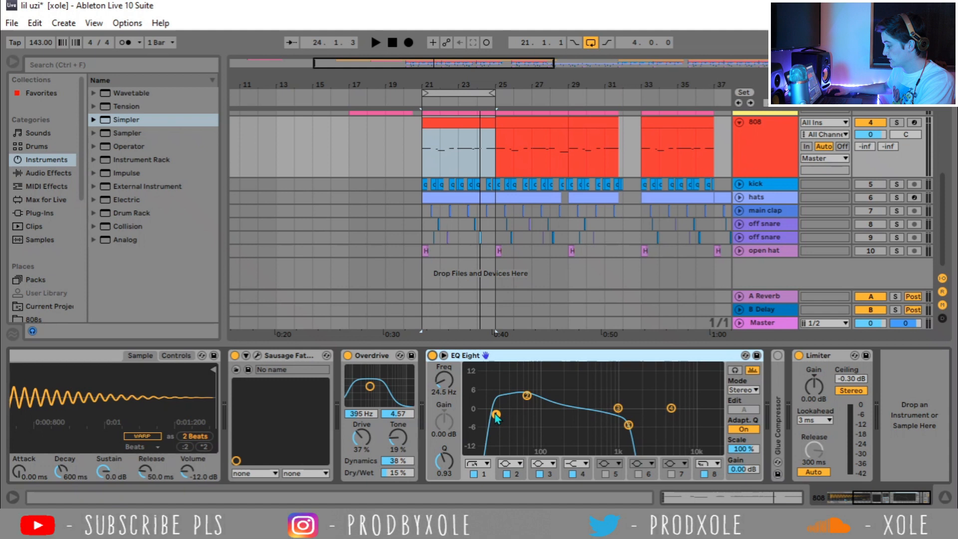
{"action": "left_click", "coordinate": [452, 126]}
{"action": "key", "text": "space"}
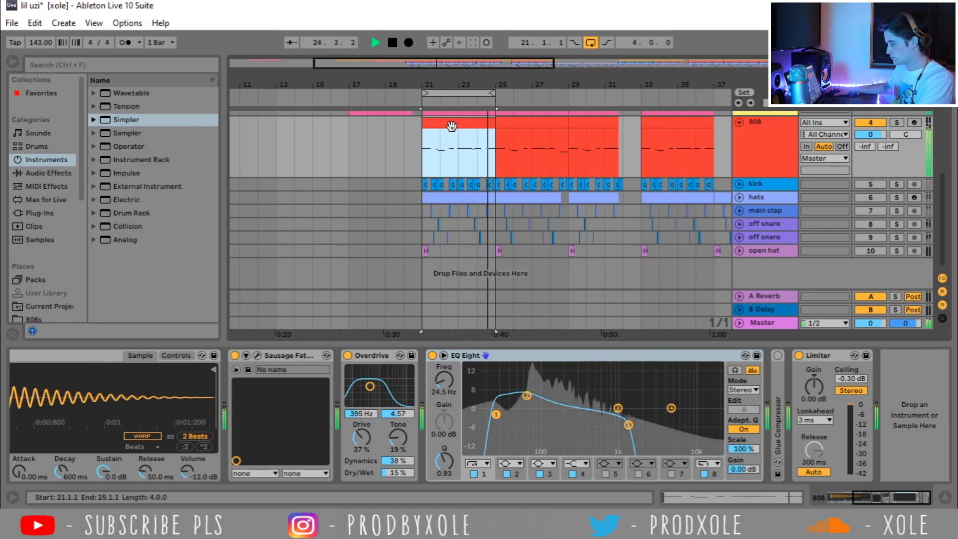
{"action": "key", "text": "space"}
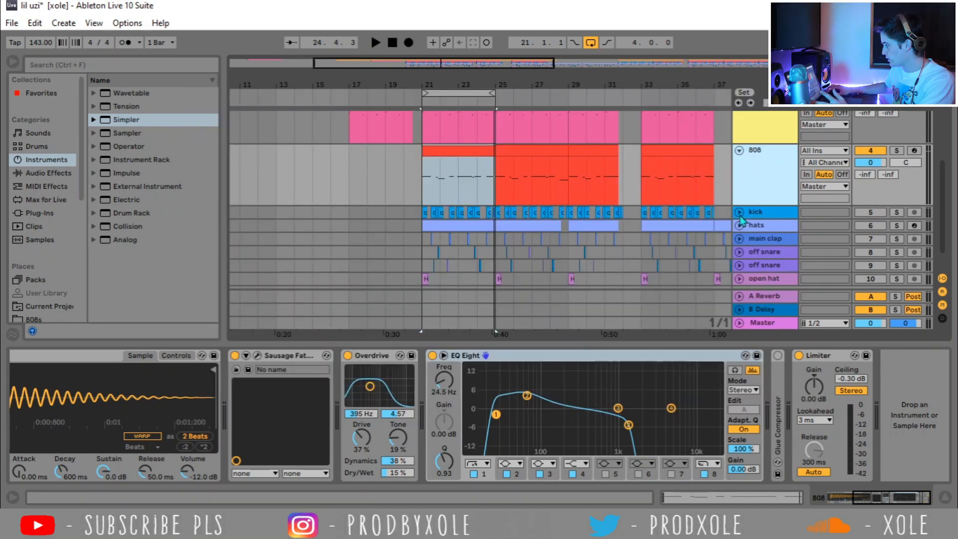
- Expand and activate the kick track, and switch on the 808's Glue Compressor with kick as its sidechain source
{"action": "left_click", "coordinate": [739, 214]}
{"action": "left_click", "coordinate": [875, 213]}
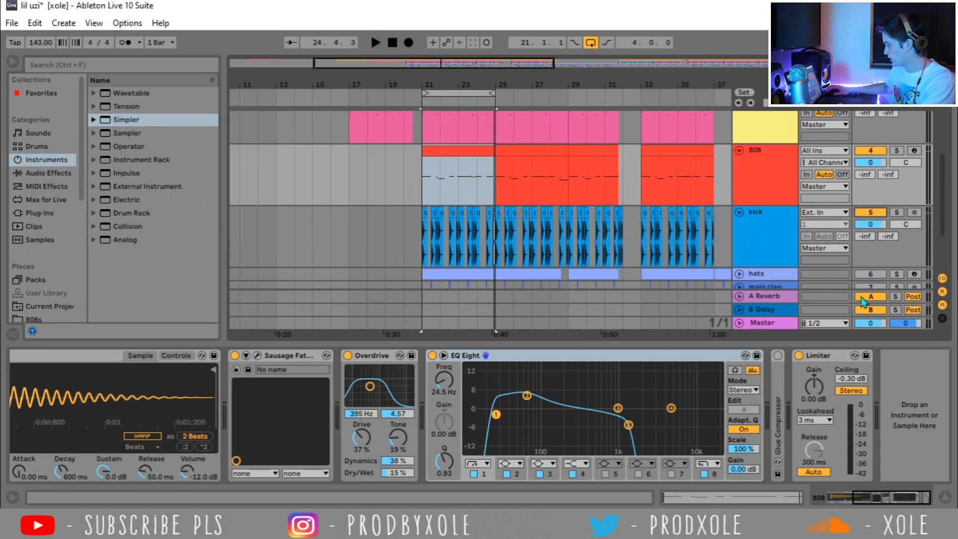
{"action": "double_click", "coordinate": [784, 397]}
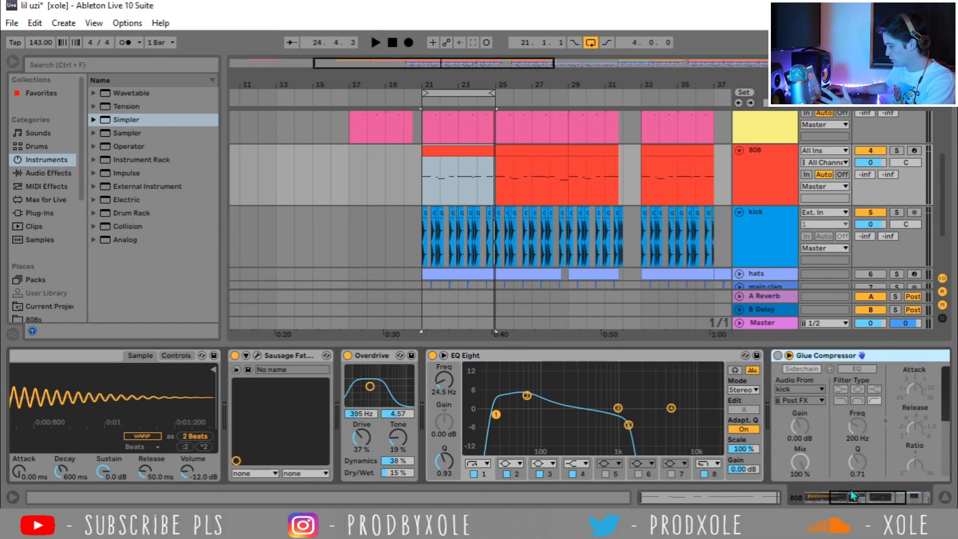
{"action": "left_click", "coordinate": [934, 499]}
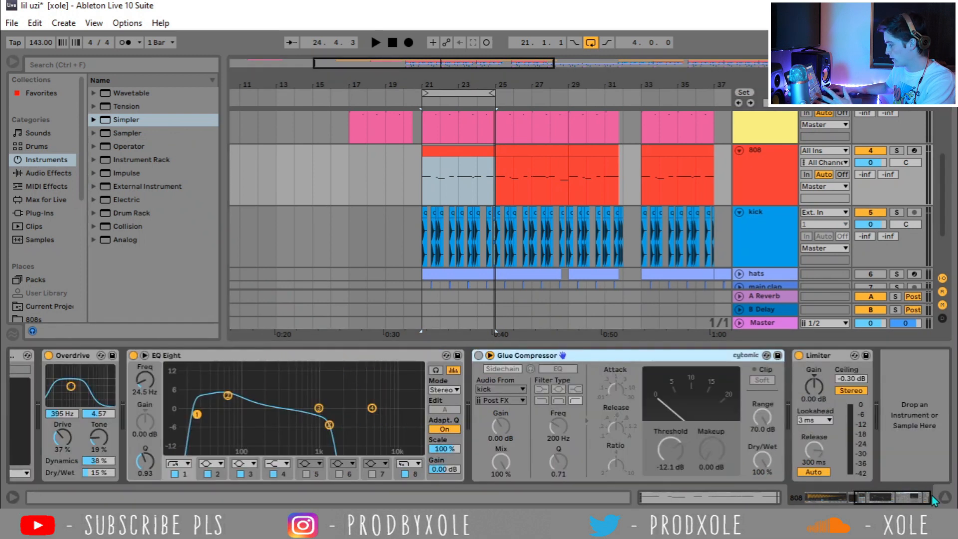
{"action": "left_click", "coordinate": [479, 356]}
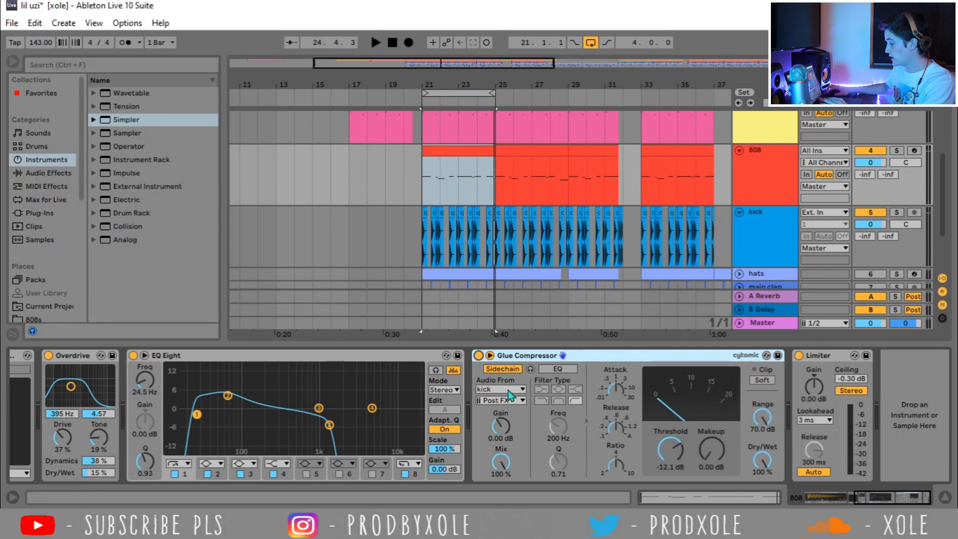
{"action": "left_click", "coordinate": [510, 389]}
{"action": "left_click", "coordinate": [519, 281]}
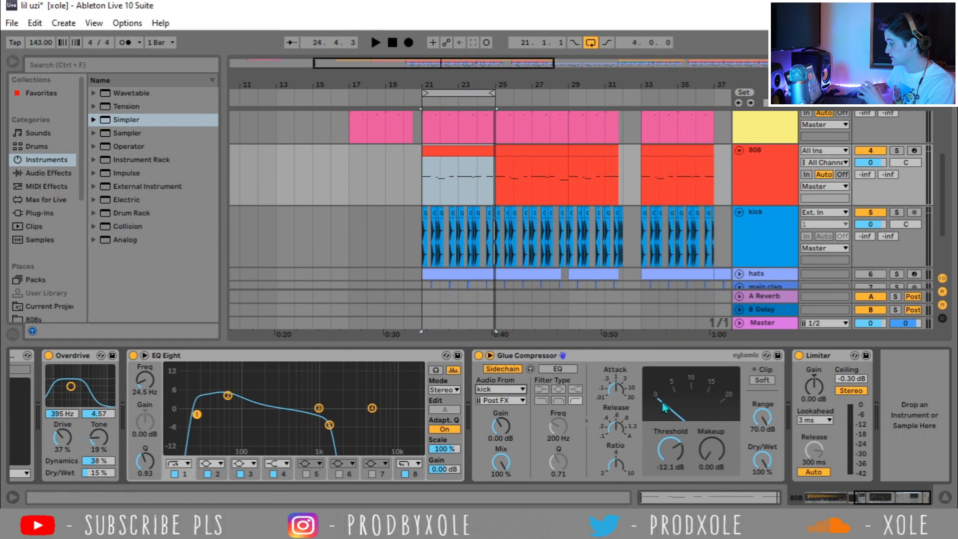
- Play the 808 and kick together to hear the sidechain compression
{"action": "left_click", "coordinate": [424, 192]}
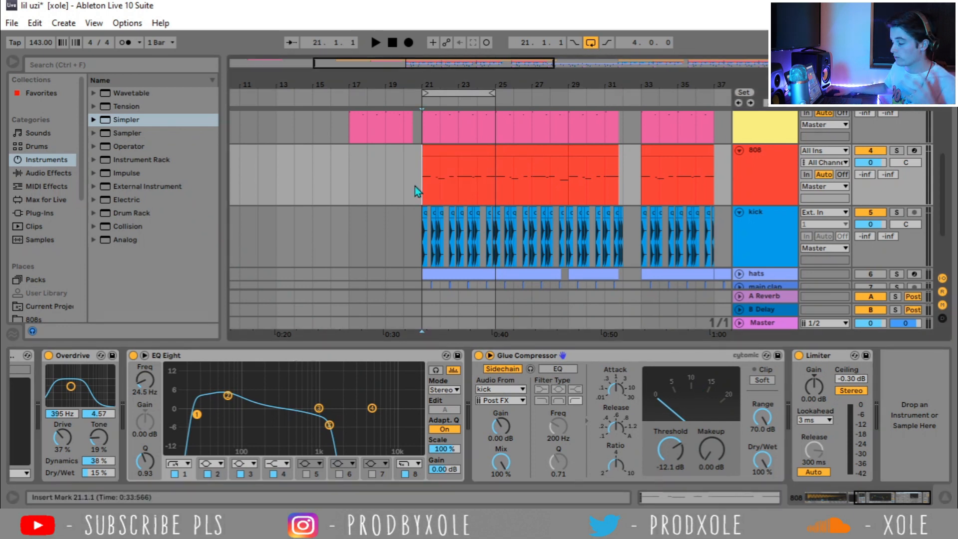
{"action": "left_click", "coordinate": [388, 175]}
{"action": "key", "text": "space"}
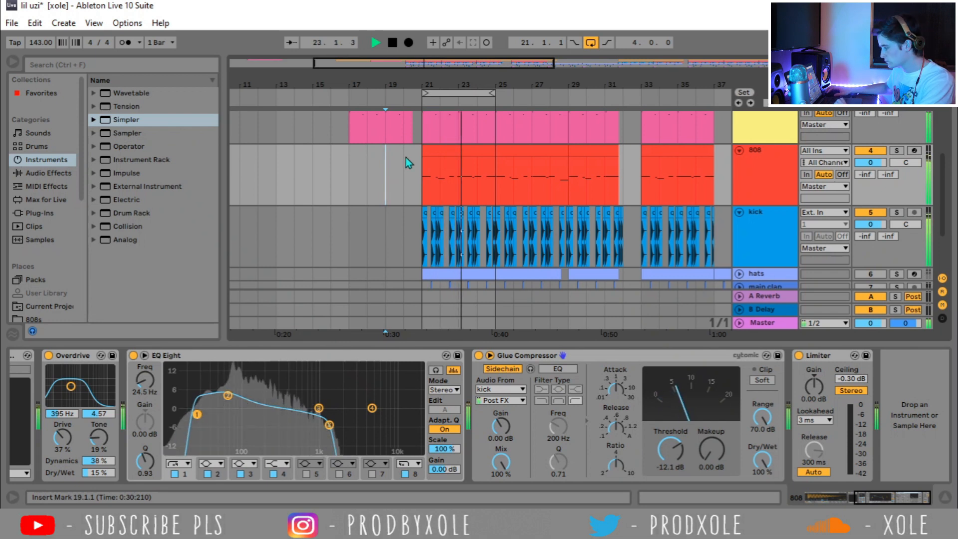
- Stop playback, expand the hats track and show its closed hi-hat Simpler
{"action": "left_click_drag", "start_coordinate": [472, 82], "coordinate": [445, 93]}
{"action": "scroll", "coordinate": [490, 161], "scroll_direction": "down", "scroll_amount": 3}
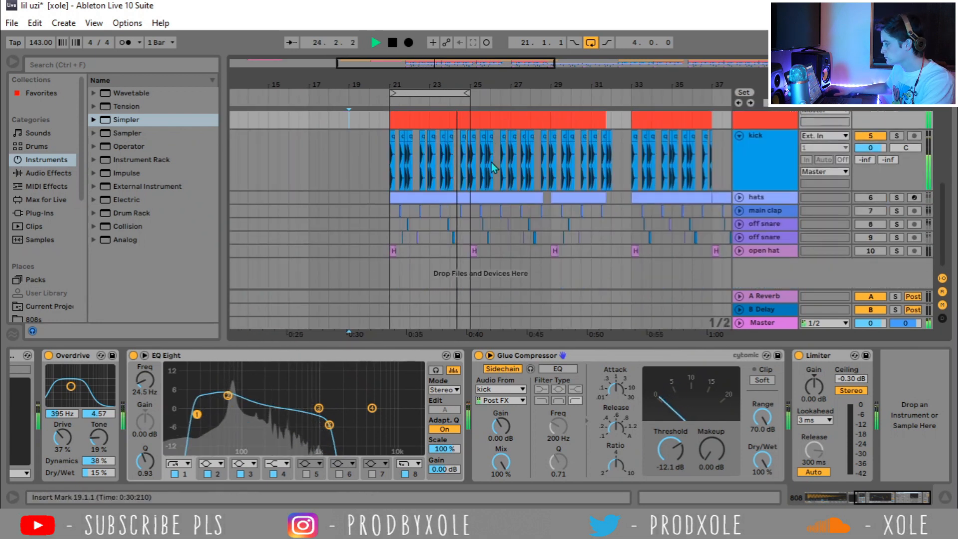
{"action": "left_click", "coordinate": [739, 197]}
{"action": "key", "text": "space"}
{"action": "left_click", "coordinate": [758, 221]}
{"action": "left_click", "coordinate": [758, 221]}
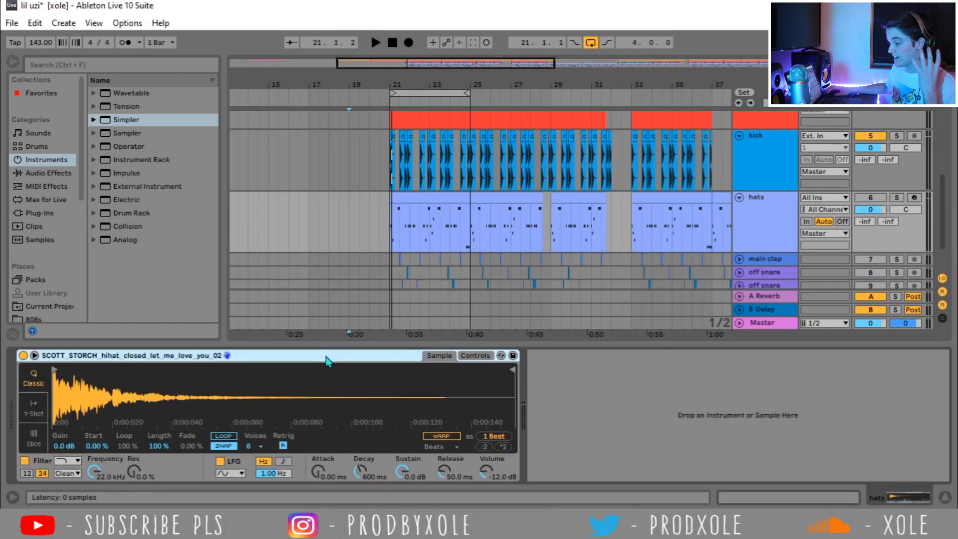
- Open the notes of the hats clip at bar 21 and highlight the first G3 roll near beat 1.2
{"action": "double_click", "coordinate": [445, 201]}
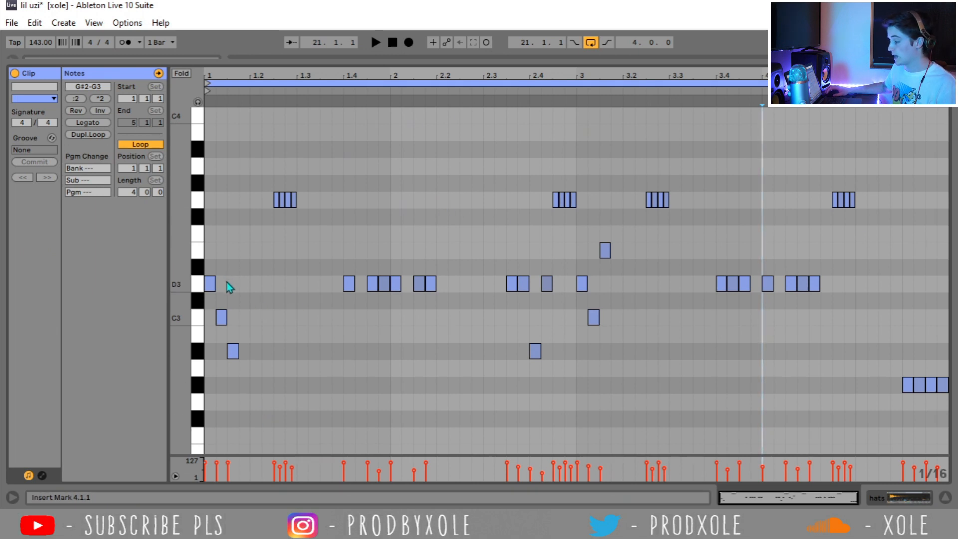
{"action": "left_click_drag", "start_coordinate": [252, 233], "coordinate": [320, 183]}
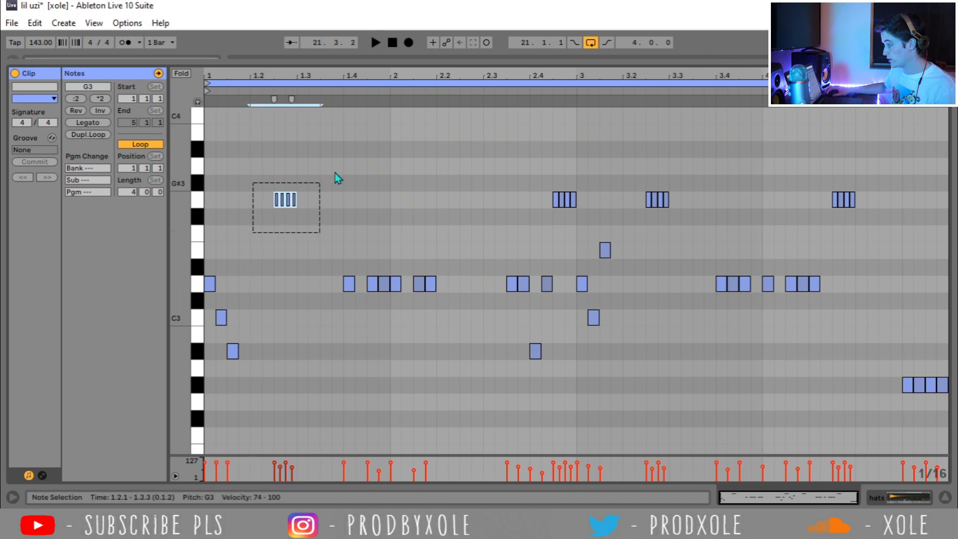
{"action": "left_click", "coordinate": [251, 256]}
{"action": "left_click_drag", "start_coordinate": [212, 201], "coordinate": [266, 196]}
{"action": "left_click", "coordinate": [241, 298]}
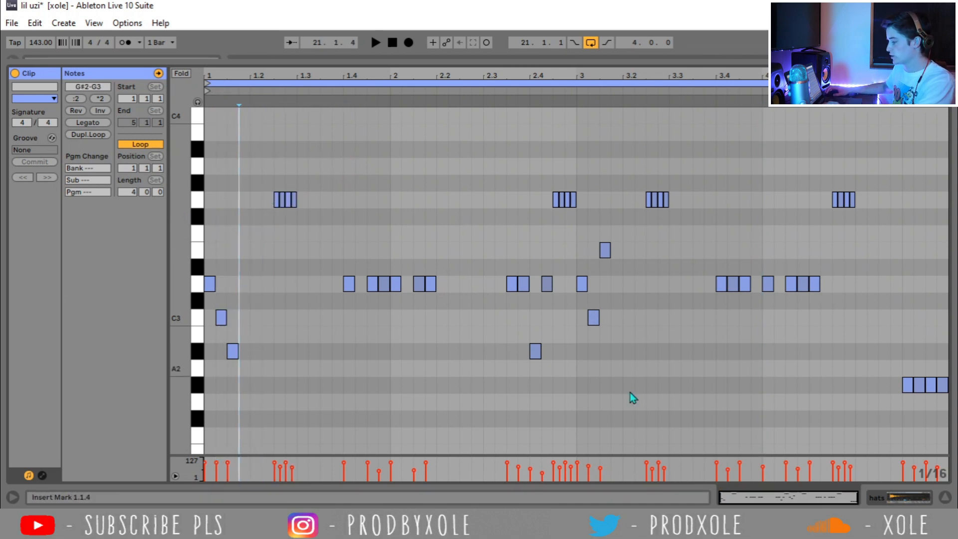
- Activate the hats track and play its note pattern
{"action": "left_click", "coordinate": [871, 499]}
{"action": "double_click", "coordinate": [425, 149]}
{"action": "key", "text": "space"}
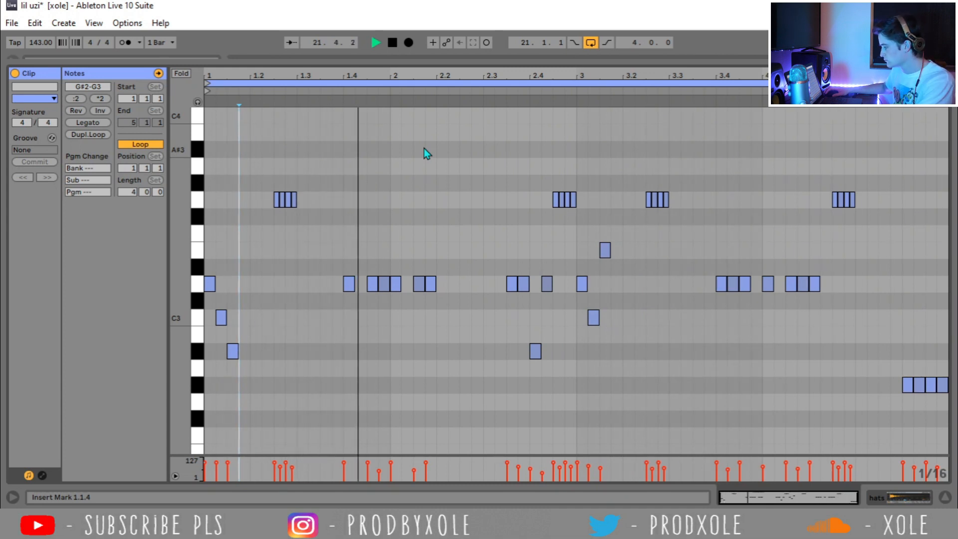
{"action": "key", "text": "space"}
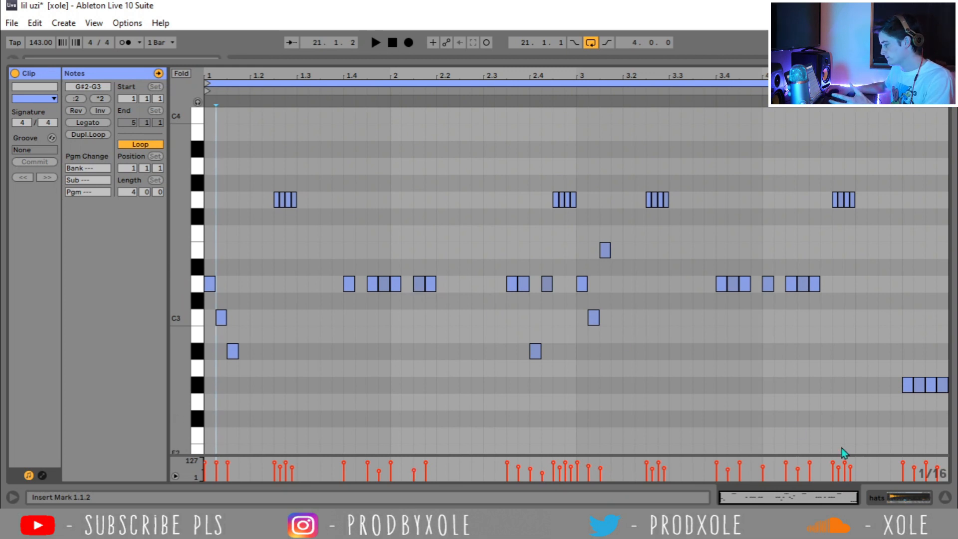
- Add an EQ Eight to the hats track with a low-cut filter at 2.20 kHz and Q 0.49, and test it in playback
{"action": "left_click", "coordinate": [945, 497]}
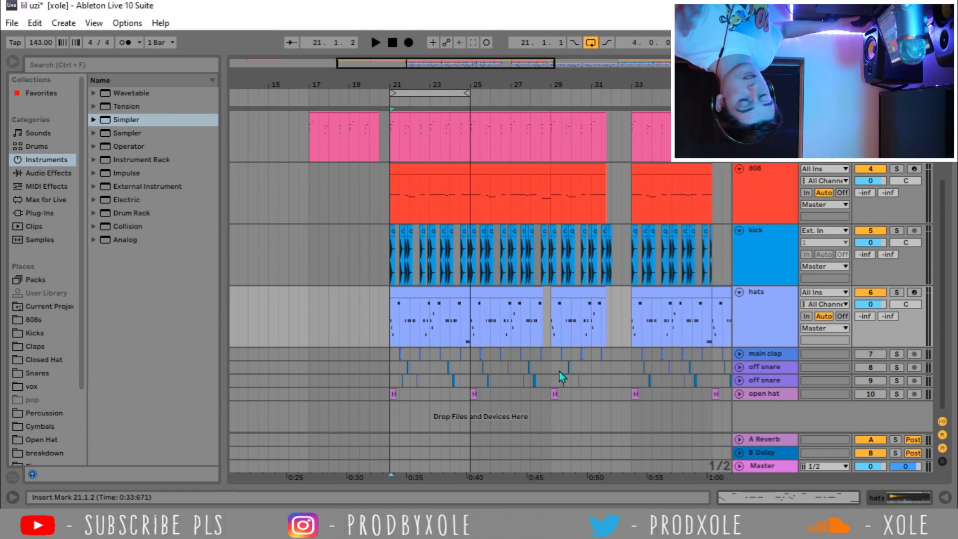
{"action": "left_click", "coordinate": [776, 325]}
{"action": "double_click", "coordinate": [777, 325]}
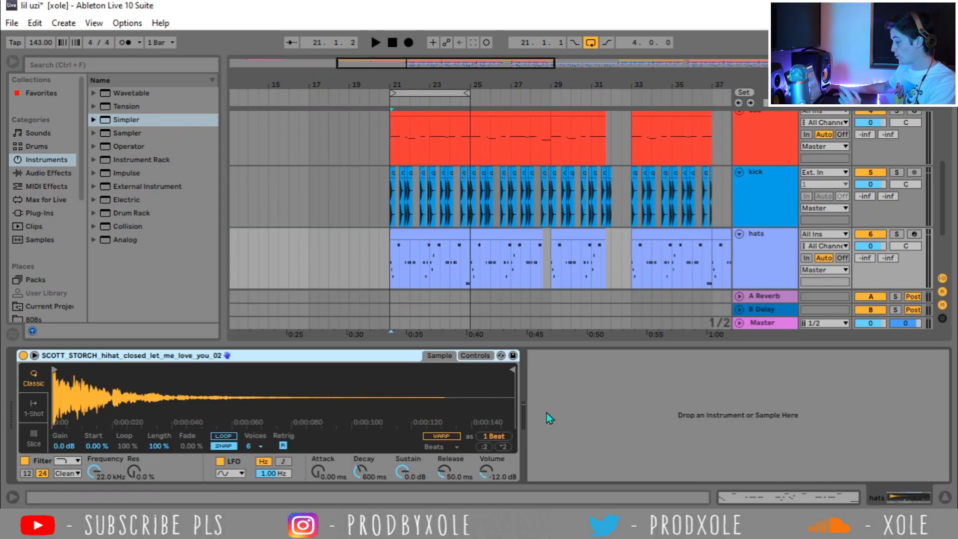
{"action": "left_click", "coordinate": [36, 174]}
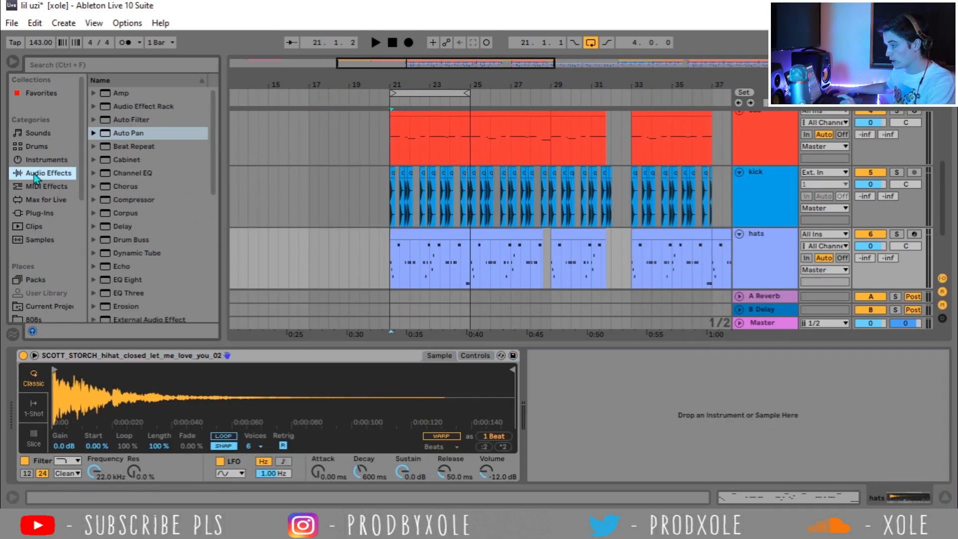
{"action": "left_click_drag", "start_coordinate": [129, 279], "coordinate": [590, 456]}
{"action": "left_click", "coordinate": [584, 461]}
{"action": "left_click", "coordinate": [580, 381]}
{"action": "left_click_drag", "start_coordinate": [605, 420], "coordinate": [745, 425]}
{"action": "key", "text": "space"}
{"action": "key", "text": "space"}
- Insert the Ambience room reverb preset on the hats track ahead of the EQ Eight
{"action": "scroll", "coordinate": [145, 292], "scroll_direction": "down", "scroll_amount": 5}
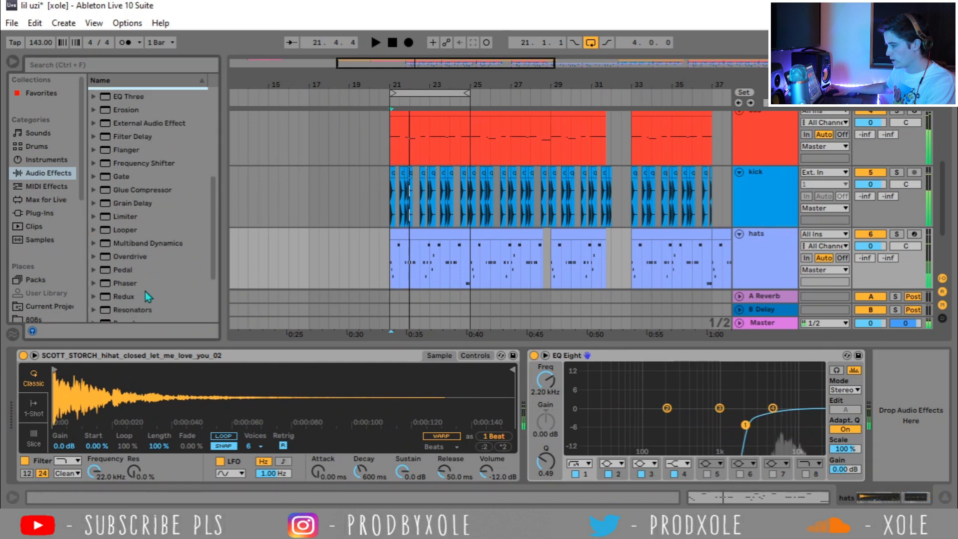
{"action": "scroll", "coordinate": [108, 265], "scroll_direction": "down", "scroll_amount": 3}
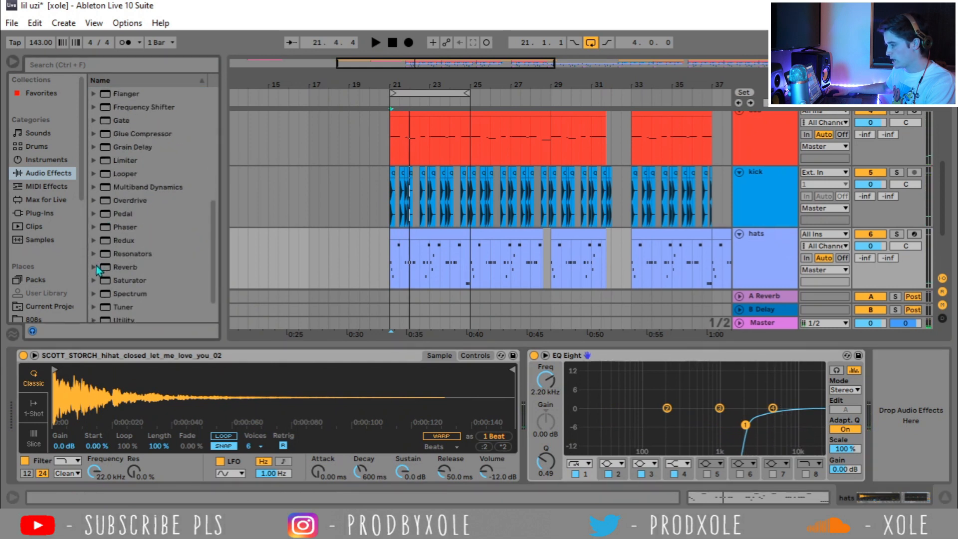
{"action": "left_click", "coordinate": [138, 268]}
{"action": "left_click", "coordinate": [114, 222]}
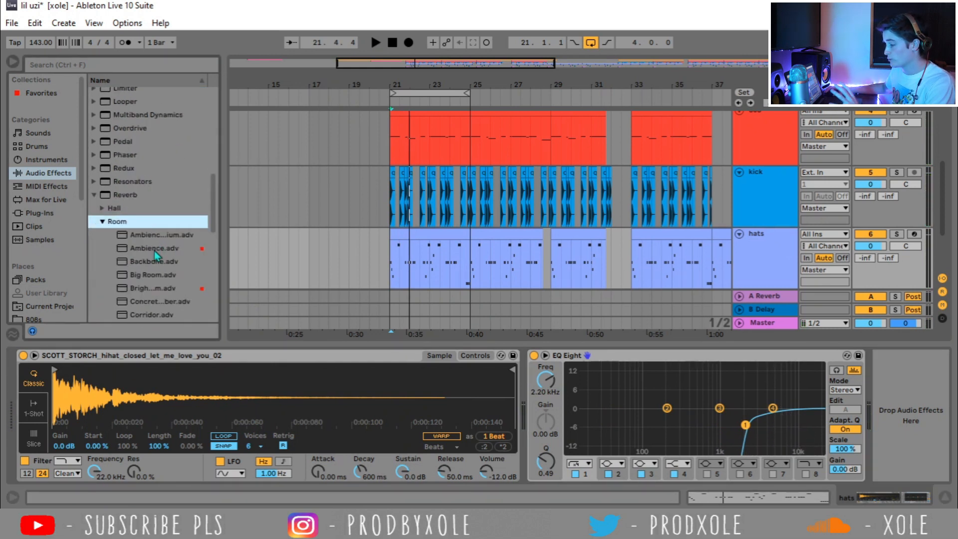
{"action": "left_click", "coordinate": [154, 249]}
{"action": "left_click_drag", "start_coordinate": [408, 326], "coordinate": [528, 377]}
- Enable the hats reverb's Lo Cut, set its low diffusion filter to 548 Hz and 0.20, and lower Dry/Wet to 18%
{"action": "key", "text": "space"}
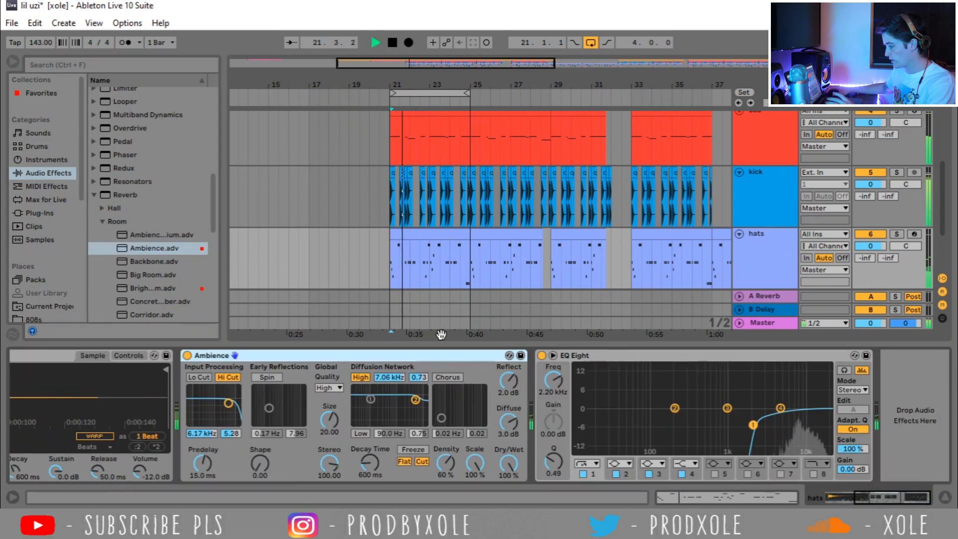
{"action": "left_click", "coordinate": [198, 376]}
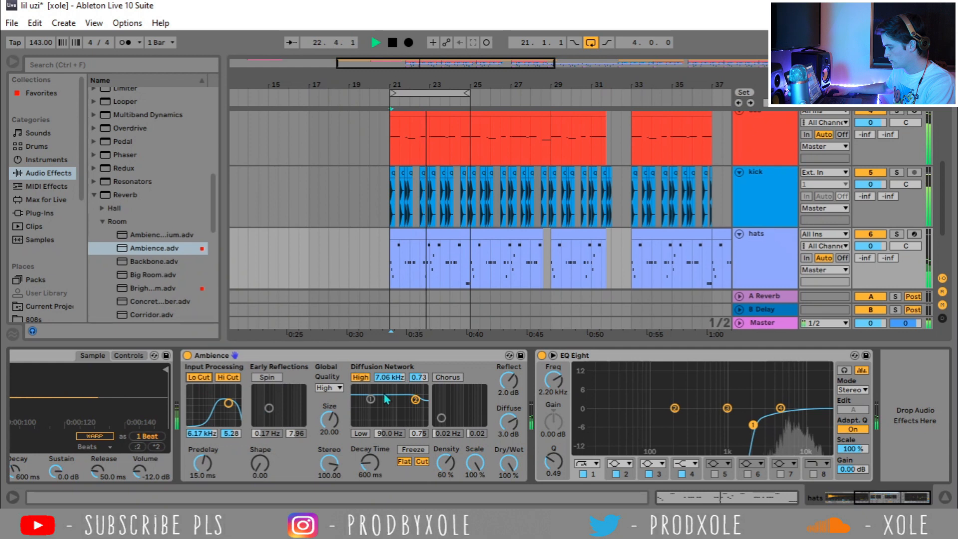
{"action": "left_click", "coordinate": [361, 434]}
{"action": "left_click_drag", "start_coordinate": [371, 400], "coordinate": [390, 423]}
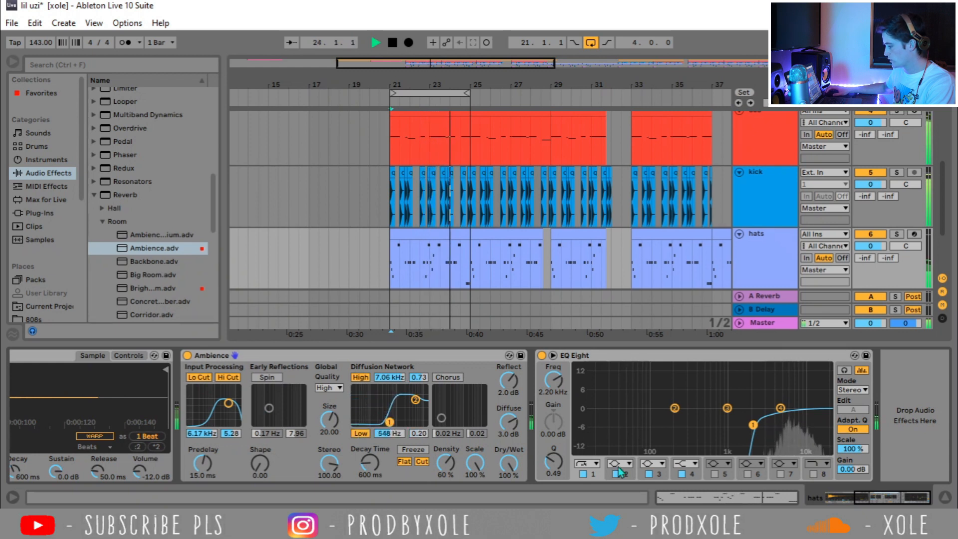
{"action": "left_click_drag", "start_coordinate": [509, 464], "coordinate": [508, 487]}
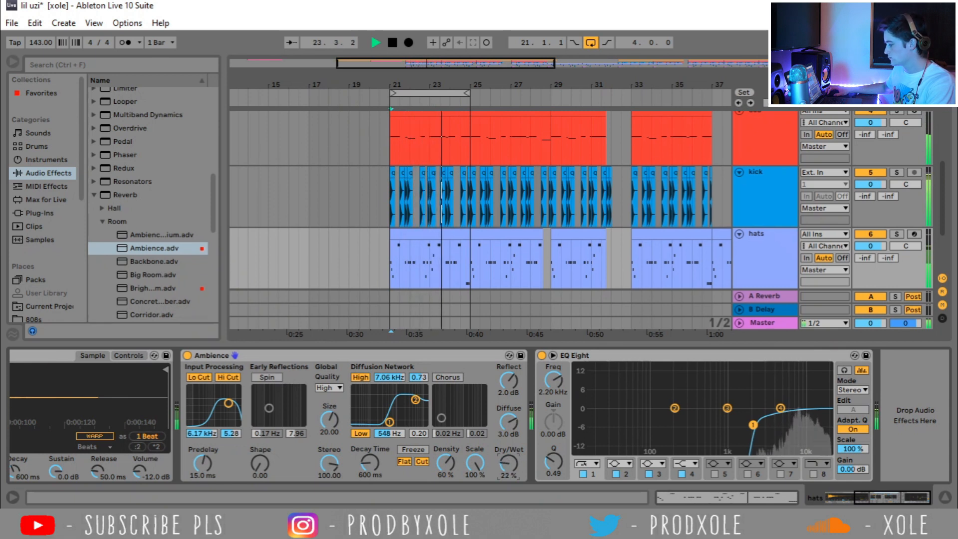
{"action": "scroll", "coordinate": [457, 215], "scroll_direction": "down", "scroll_amount": 3}
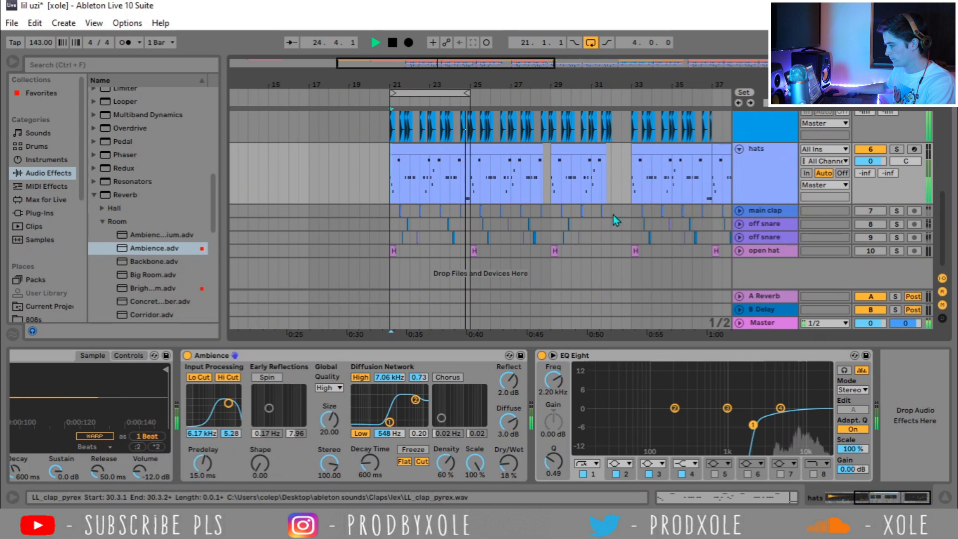
- Unfold and activate the main clap track, and show its Drum Buss, EQ Eight and Limiter chain during playback
{"action": "left_click", "coordinate": [739, 210]}
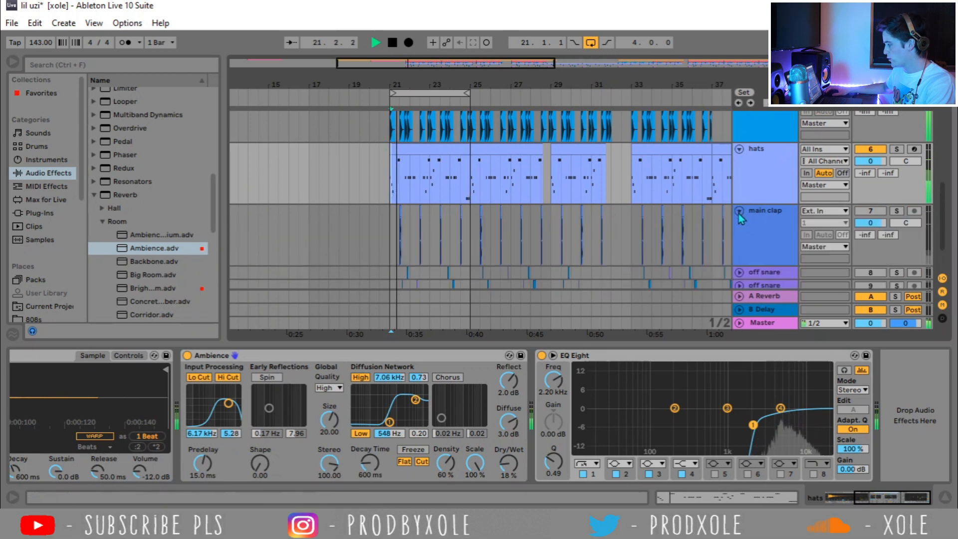
{"action": "left_click", "coordinate": [871, 212]}
{"action": "left_click", "coordinate": [781, 232]}
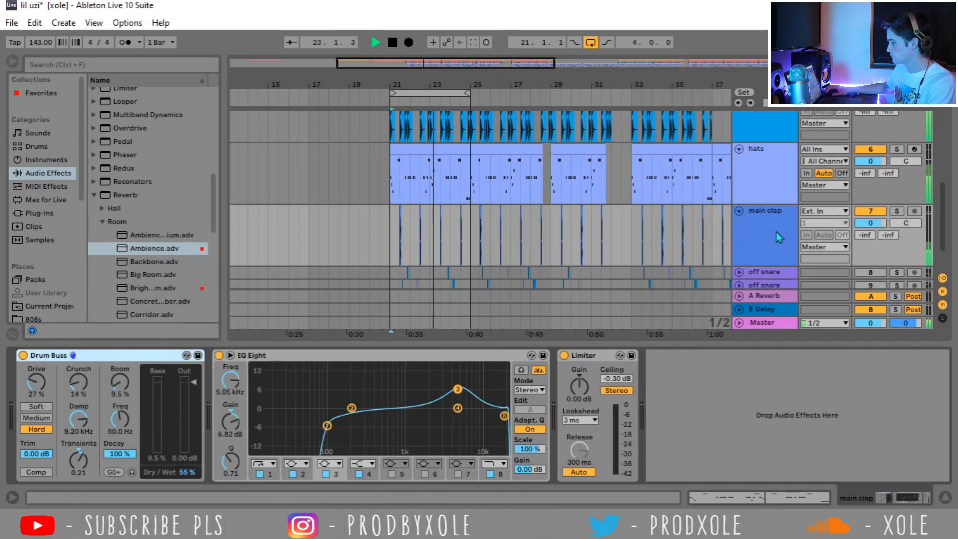
{"action": "scroll", "coordinate": [511, 244], "scroll_direction": "down", "scroll_amount": 2}
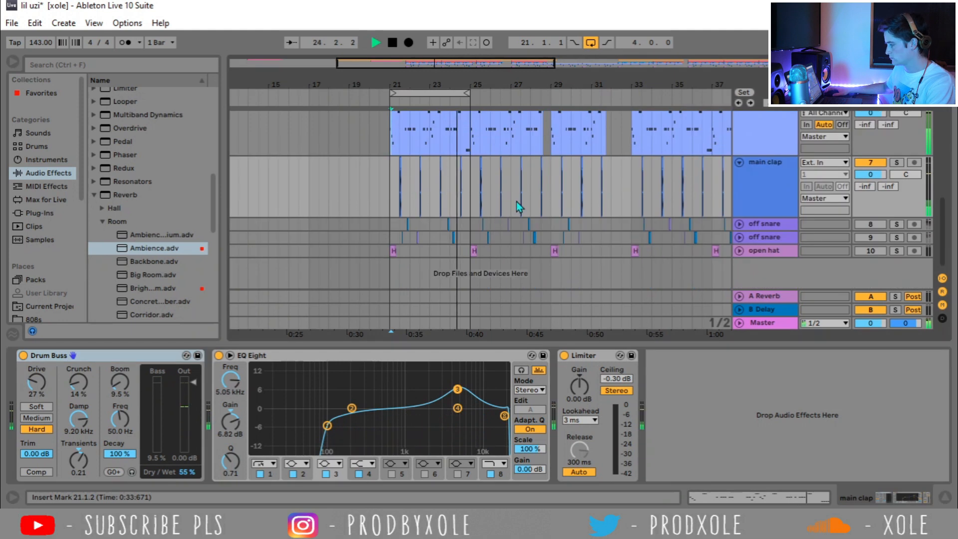
- Unfold and activate both off snare tracks, and place the insert marker at bar 21 on the second one
{"action": "left_click", "coordinate": [738, 224]}
{"action": "scroll", "coordinate": [738, 226], "scroll_direction": "down", "scroll_amount": 2}
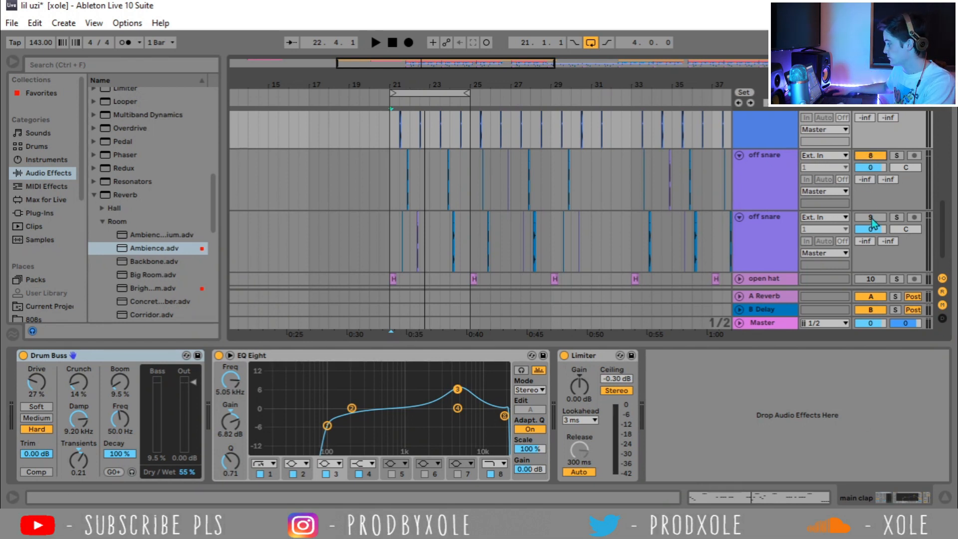
{"action": "left_click", "coordinate": [389, 227]}
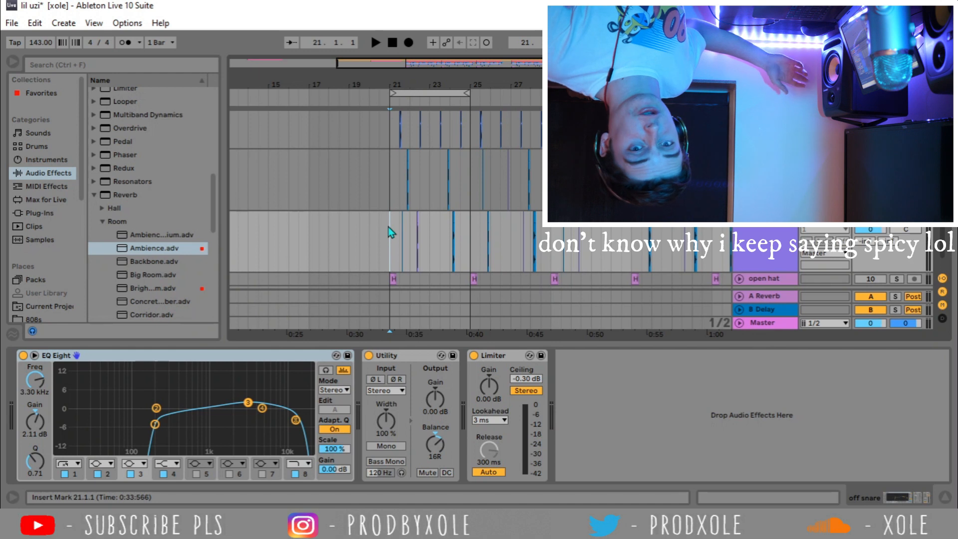
- Compare the effect chains of the two off snare tracks, and highlight the main clap pattern from bar 21 to 25
{"action": "left_click", "coordinate": [767, 237]}
{"action": "left_click", "coordinate": [766, 195]}
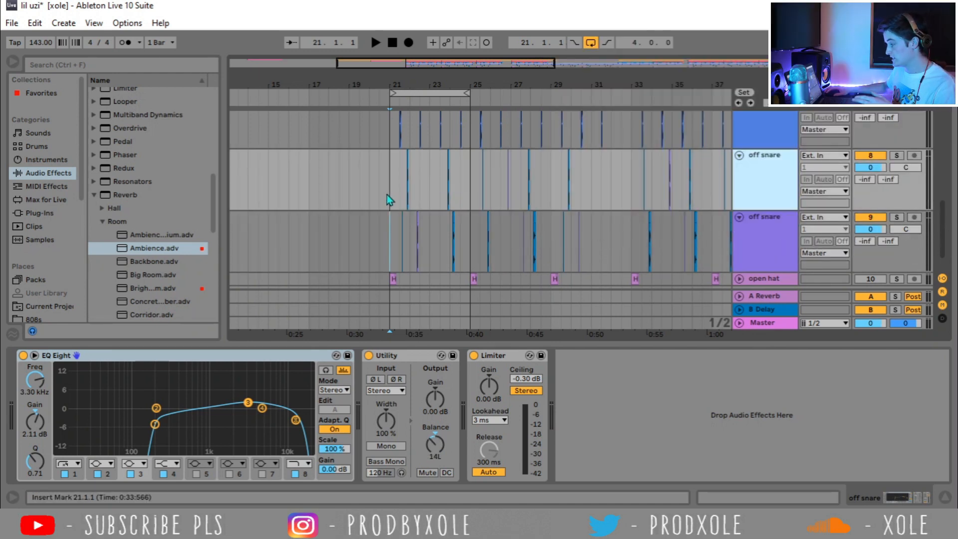
{"action": "left_click", "coordinate": [781, 229]}
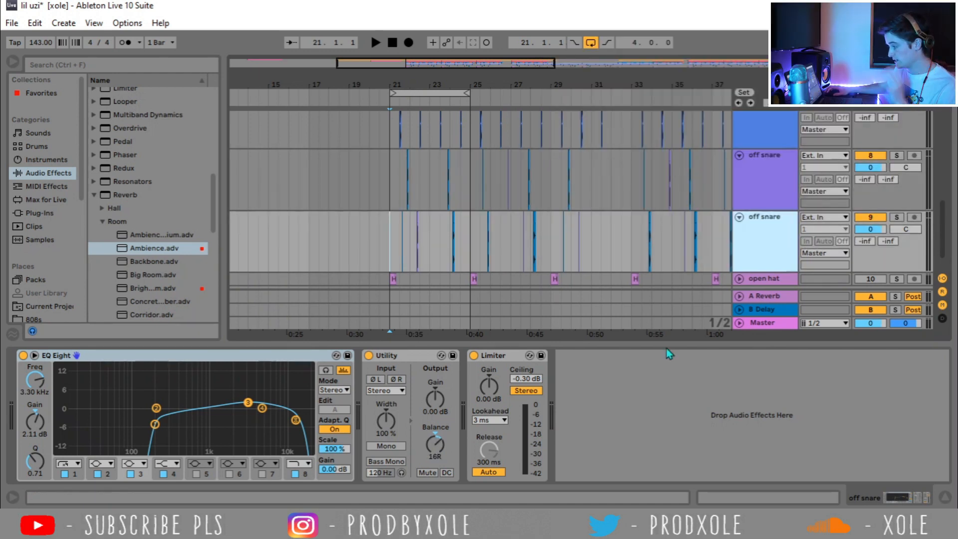
{"action": "scroll", "coordinate": [388, 130], "scroll_direction": "up", "scroll_amount": 3}
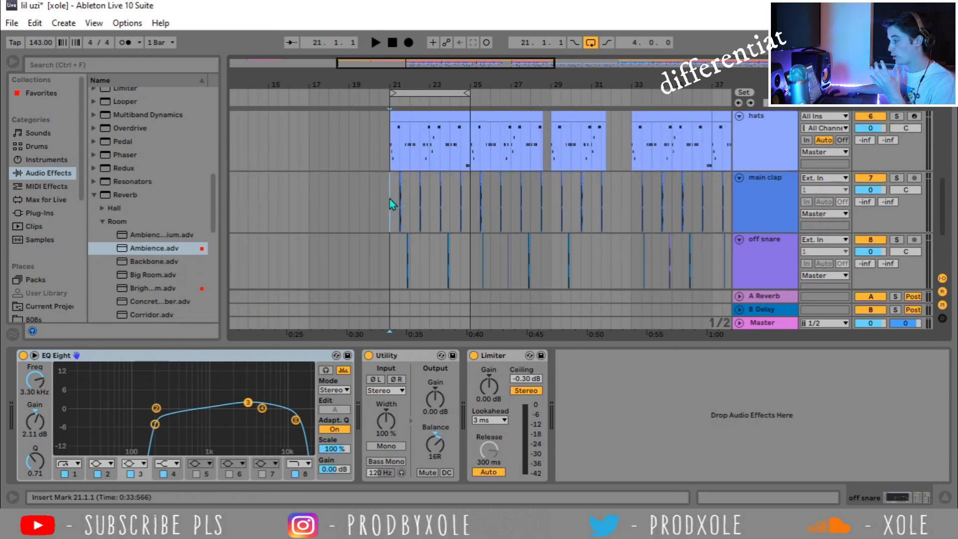
{"action": "left_click_drag", "start_coordinate": [391, 199], "coordinate": [470, 201]}
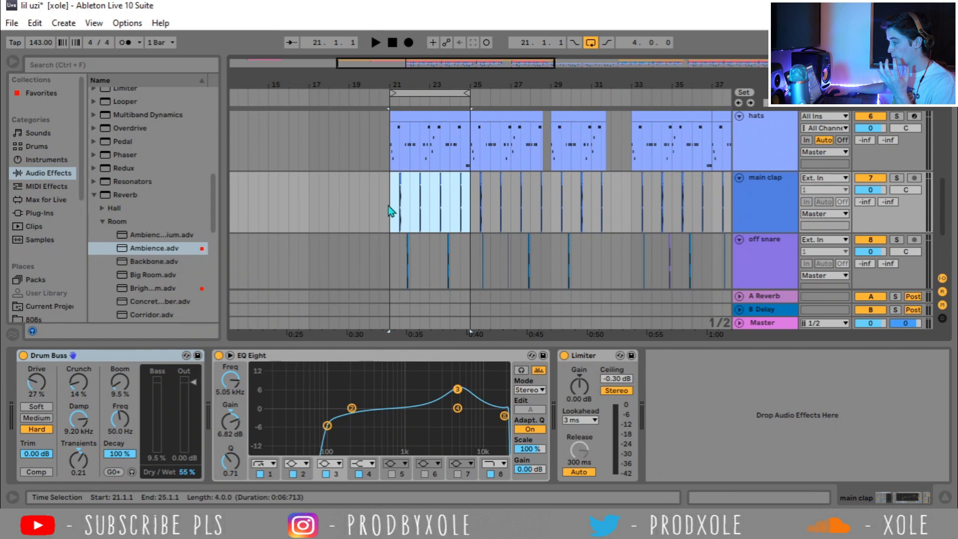
- Compare the Utility balance of the two off snare tracks and play the drums from bar 21
{"action": "scroll", "coordinate": [770, 238], "scroll_direction": "down", "scroll_amount": 3}
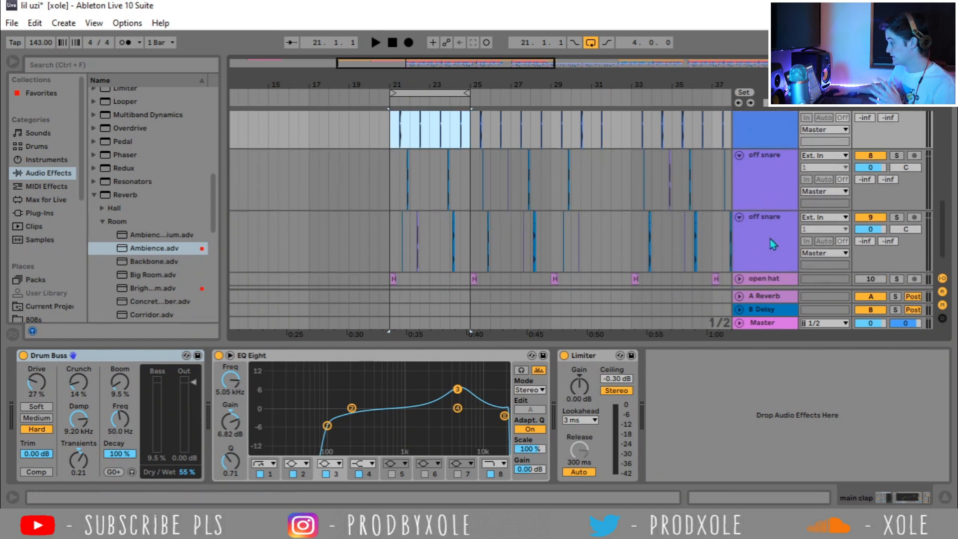
{"action": "left_click", "coordinate": [775, 173]}
{"action": "left_click", "coordinate": [775, 247]}
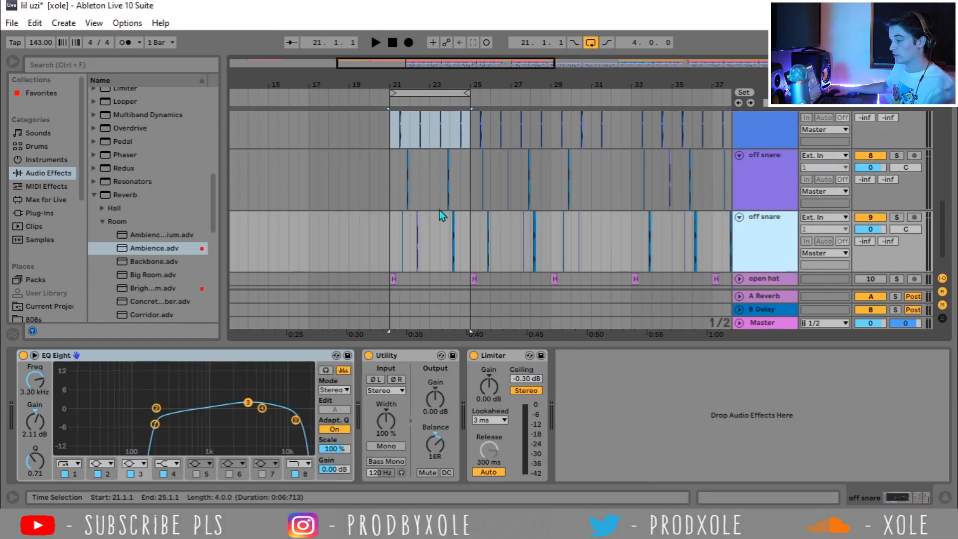
{"action": "left_click", "coordinate": [392, 188]}
{"action": "key", "text": "space"}
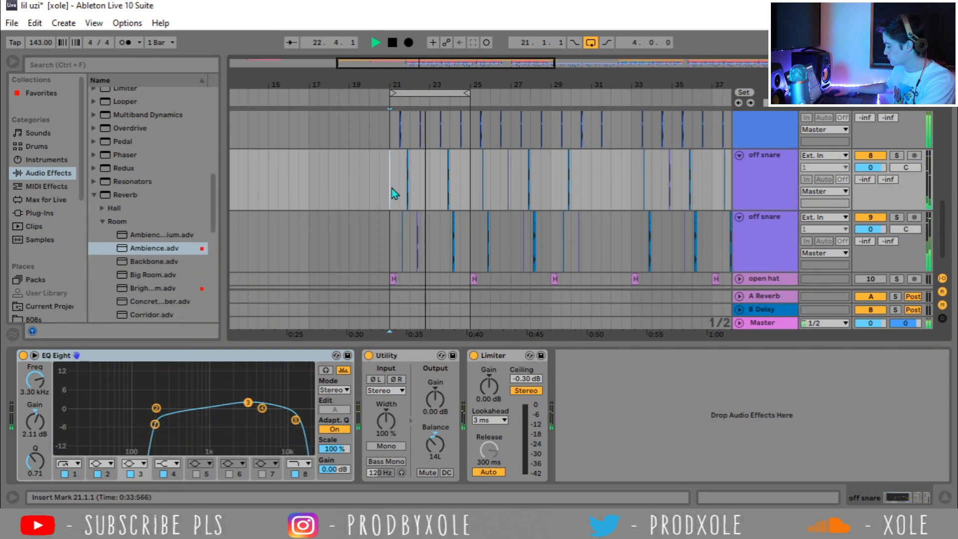
- Unfold and activate the open hat track, show its effect chain, and play the arrangement from bar 19
{"action": "scroll", "coordinate": [391, 187], "scroll_direction": "down", "scroll_amount": 2}
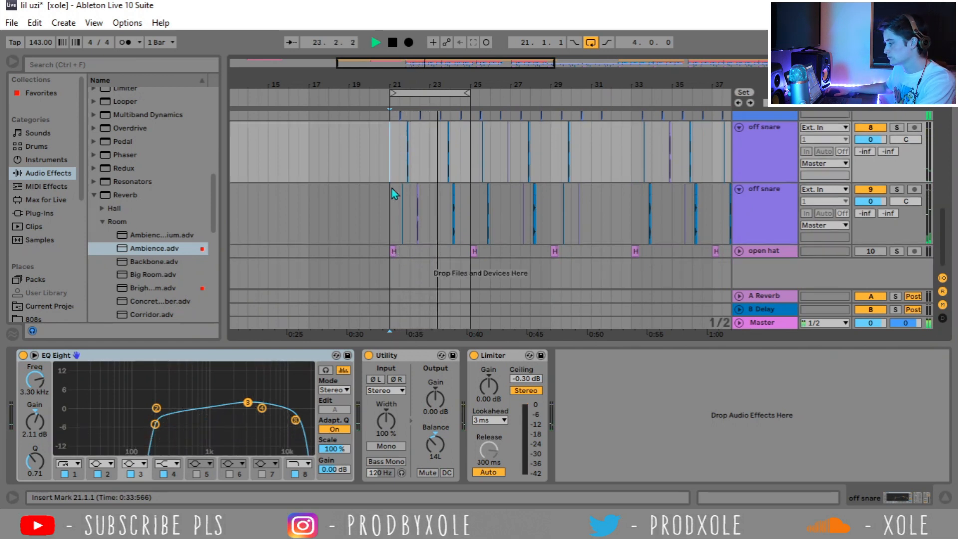
{"action": "left_click", "coordinate": [740, 250]}
{"action": "scroll", "coordinate": [616, 233], "scroll_direction": "down", "scroll_amount": 1}
{"action": "left_click", "coordinate": [765, 244]}
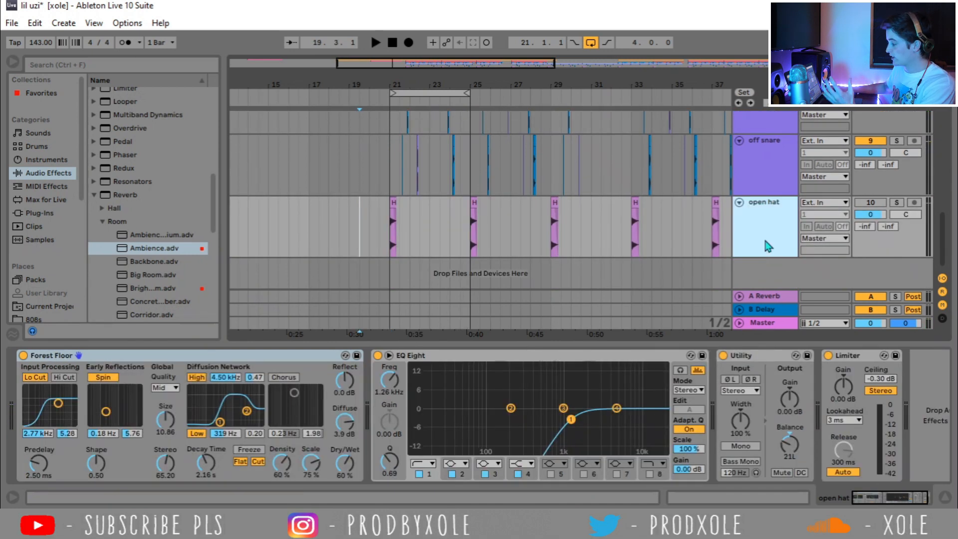
{"action": "left_click", "coordinate": [868, 204]}
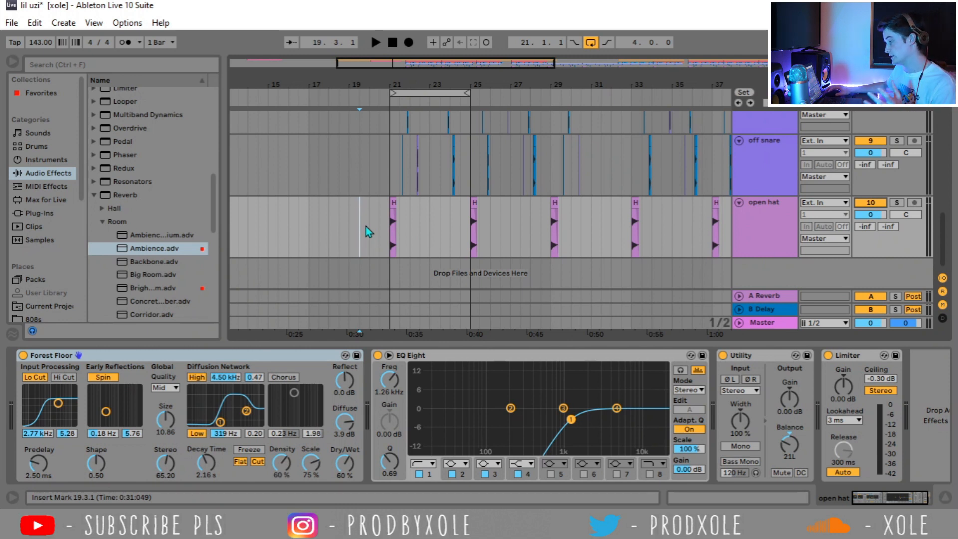
{"action": "left_click", "coordinate": [351, 226]}
{"action": "key", "text": "space"}
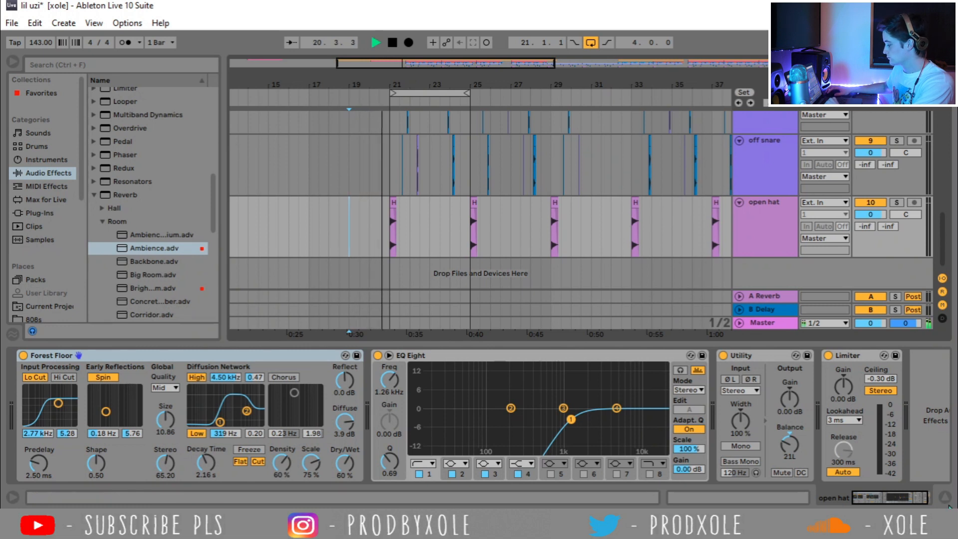
- Hide the device detail view and turn off the arrangement loop while the beat plays
{"action": "key", "text": "ctrl+alt+l"}
{"action": "scroll", "coordinate": [602, 171], "scroll_direction": "up", "scroll_amount": 3}
{"action": "left_click", "coordinate": [592, 44]}
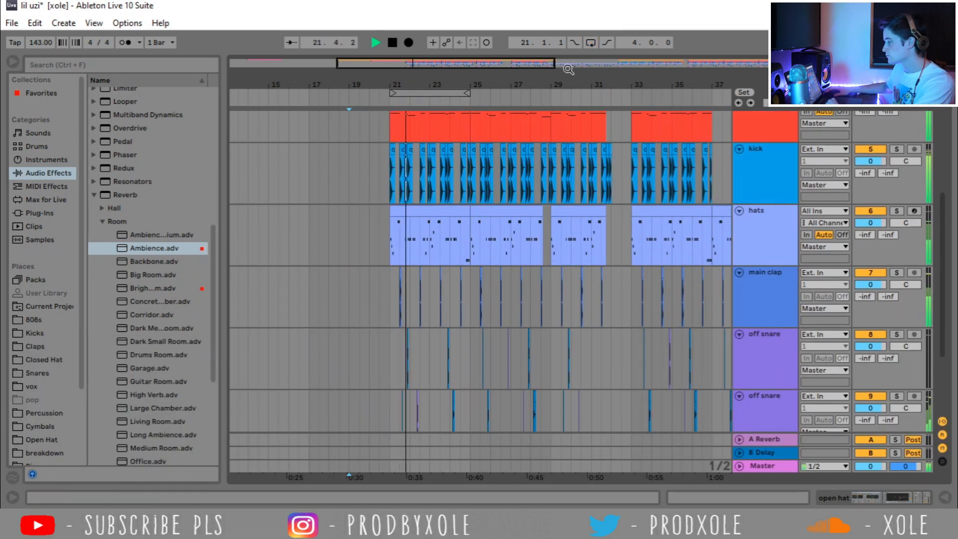
- Examine all melody, 808 and drum tracks from the first track to the open hat while playing the full beat
{"action": "scroll", "coordinate": [420, 223], "scroll_direction": "up", "scroll_amount": 3}
{"action": "scroll", "coordinate": [306, 258], "scroll_direction": "up", "scroll_amount": 3}
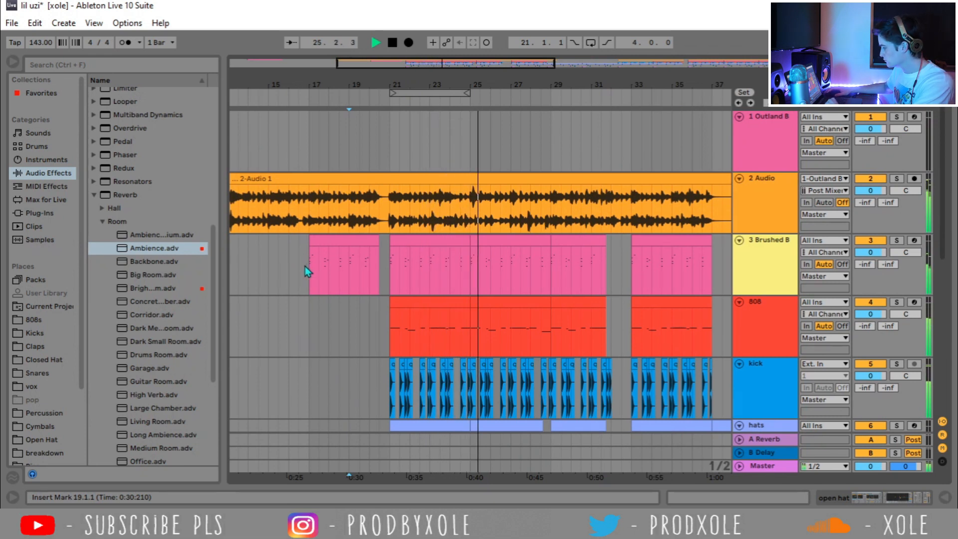
{"action": "scroll", "coordinate": [305, 266], "scroll_direction": "down", "scroll_amount": 3}
{"action": "scroll", "coordinate": [305, 266], "scroll_direction": "down", "scroll_amount": 2}
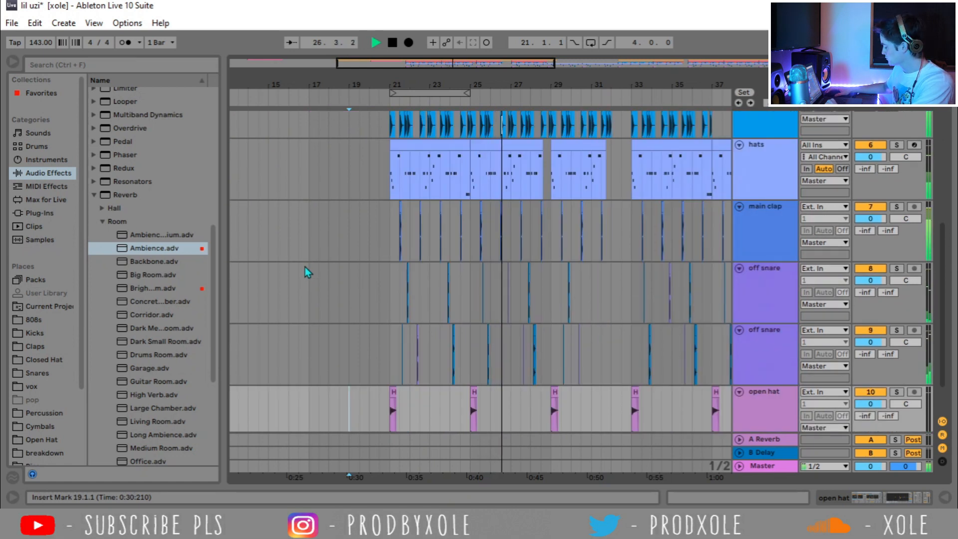
{"action": "scroll", "coordinate": [304, 267], "scroll_direction": "down", "scroll_amount": 2}
{"action": "scroll", "coordinate": [305, 267], "scroll_direction": "up", "scroll_amount": 4}
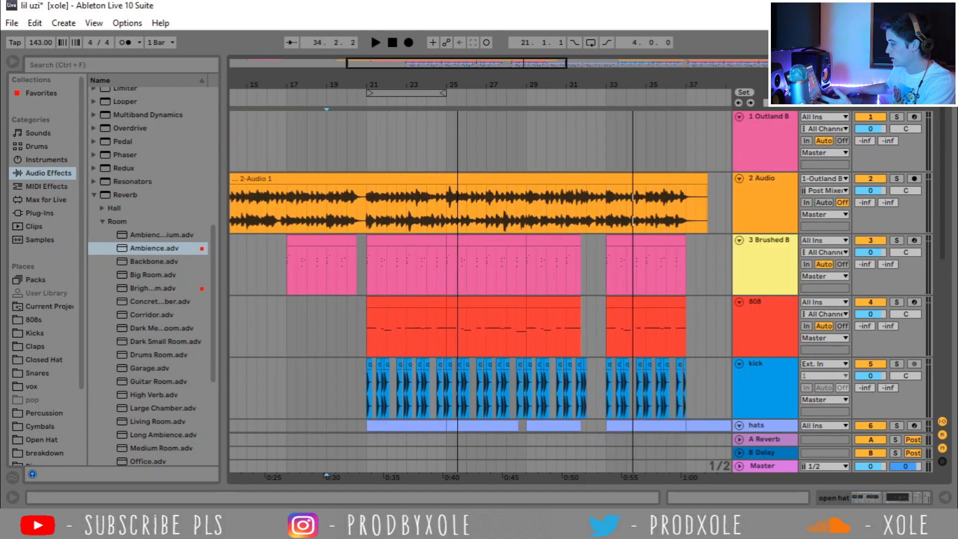
{"action": "scroll", "coordinate": [415, 143], "scroll_direction": "down", "scroll_amount": 3}
{"action": "scroll", "coordinate": [447, 282], "scroll_direction": "down", "scroll_amount": 6}
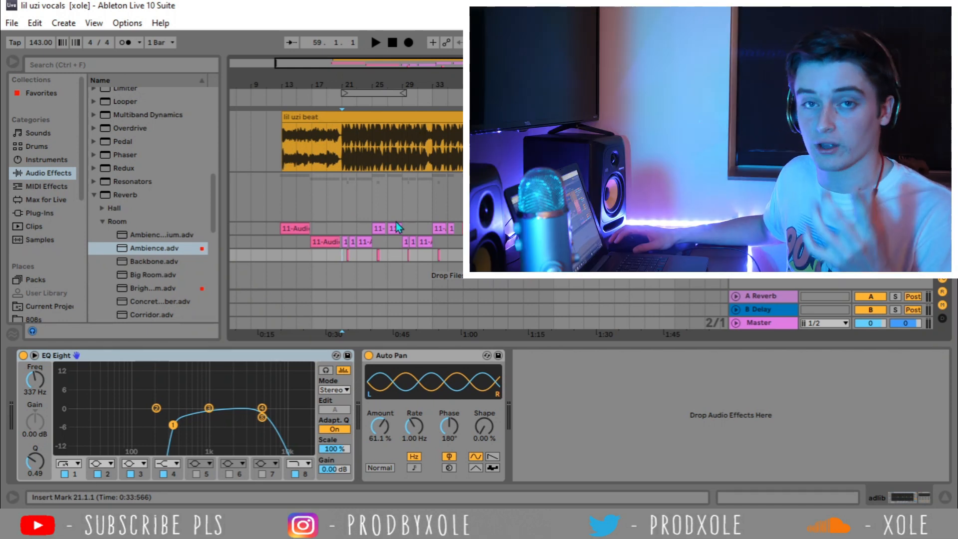
- In the vocals project, play the lil uzi beat clip from bar 13 and from bar 21, and unsolo its track
{"action": "left_click", "coordinate": [313, 117]}
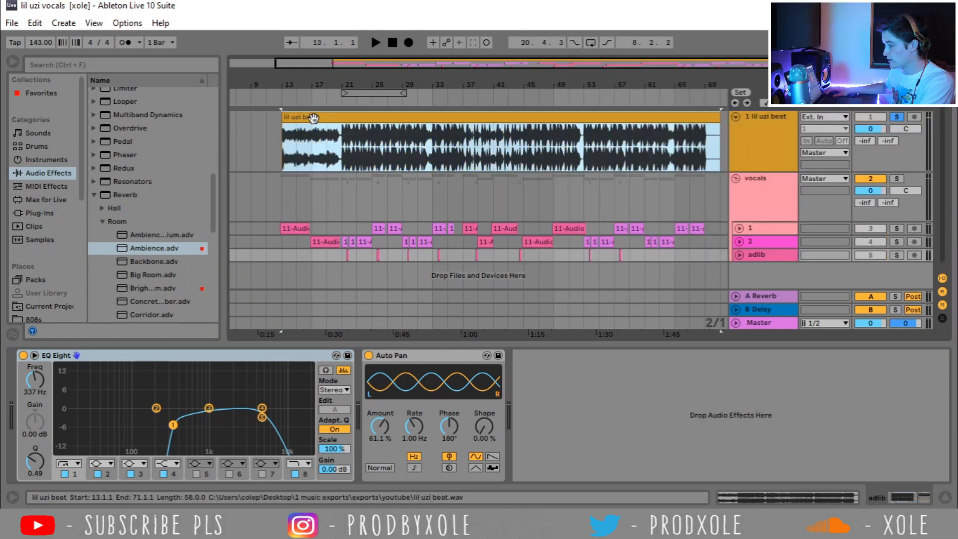
{"action": "key", "text": "space"}
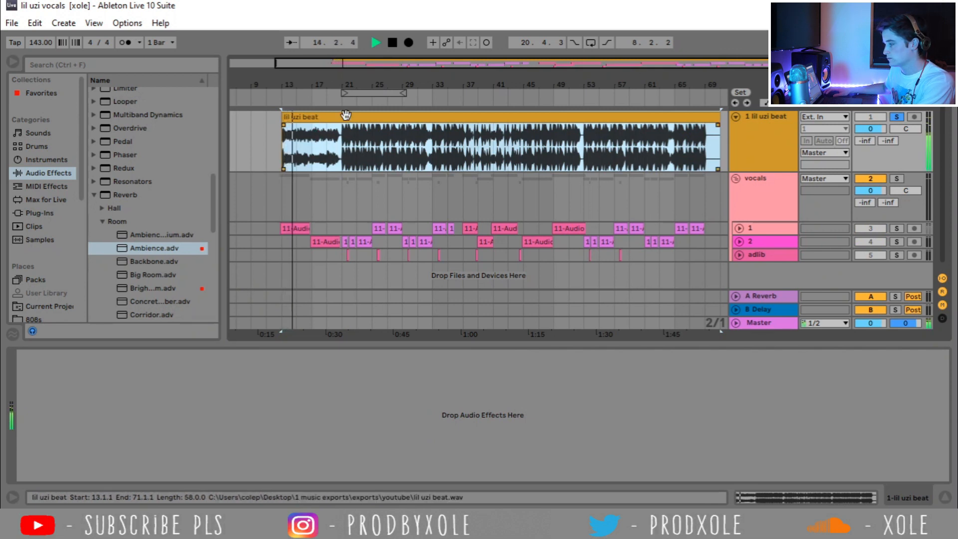
{"action": "left_click", "coordinate": [341, 157]}
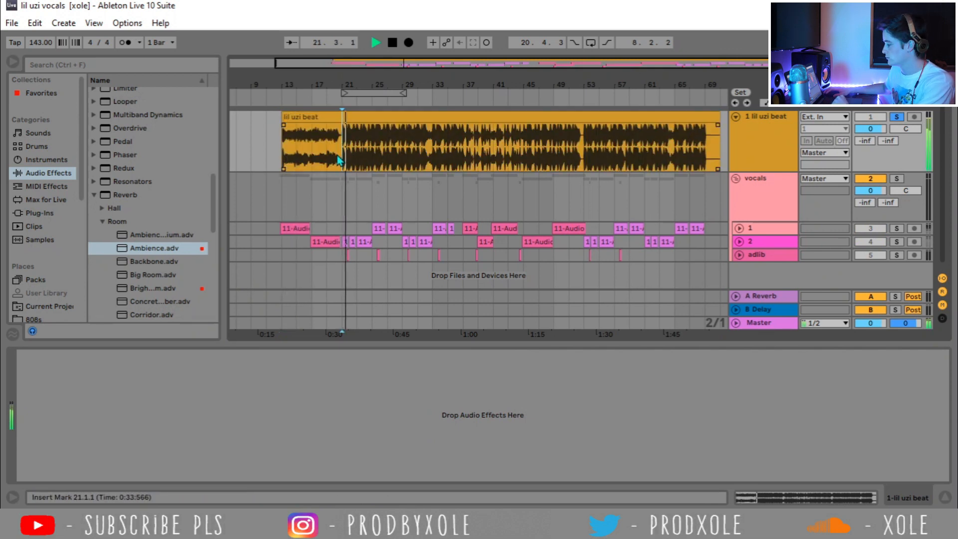
{"action": "key", "text": "space"}
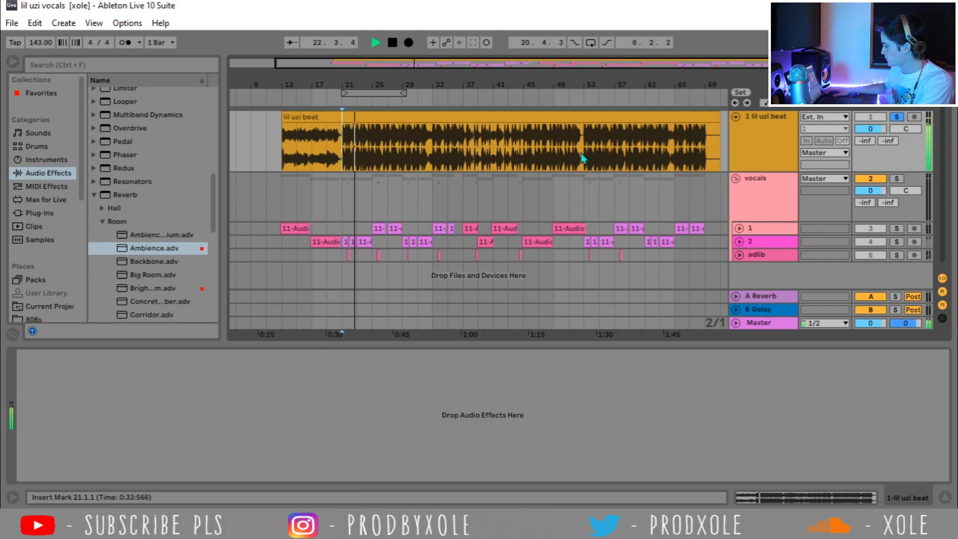
{"action": "left_click", "coordinate": [750, 137]}
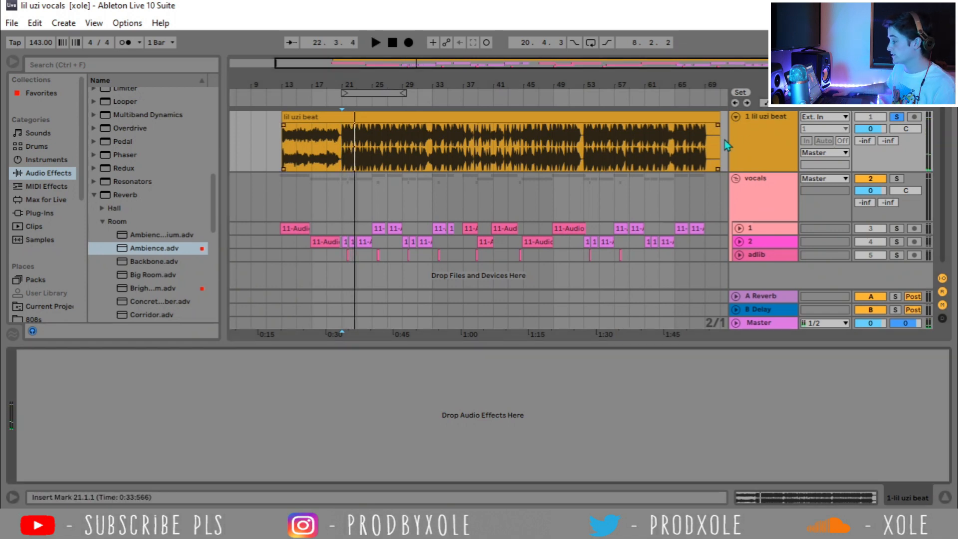
{"action": "left_click", "coordinate": [897, 116]}
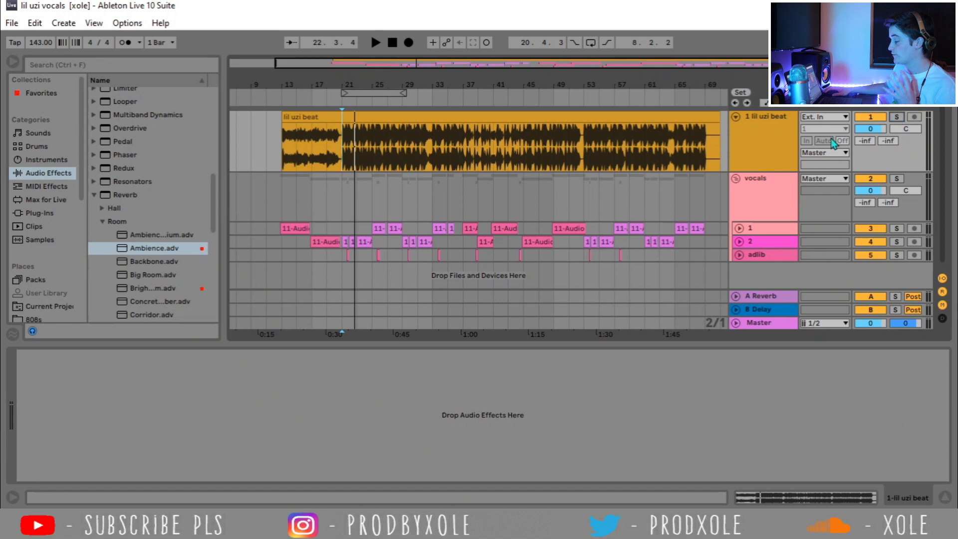
- Highlight the vocal tracks from bar 13 to 71, show the vocals group's effect chain, and clear the selection
{"action": "left_click", "coordinate": [366, 177]}
{"action": "left_click_drag", "start_coordinate": [274, 207], "coordinate": [671, 256]}
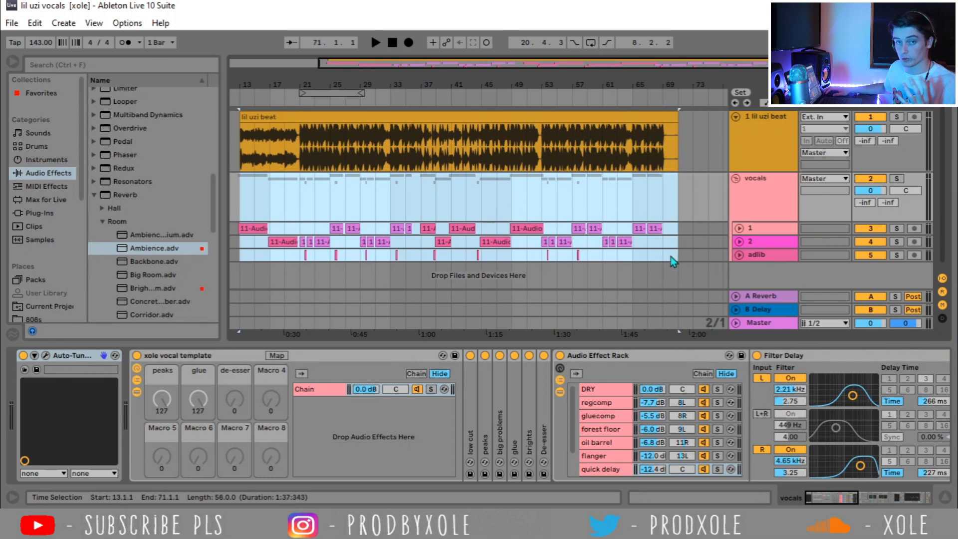
{"action": "left_click", "coordinate": [764, 215]}
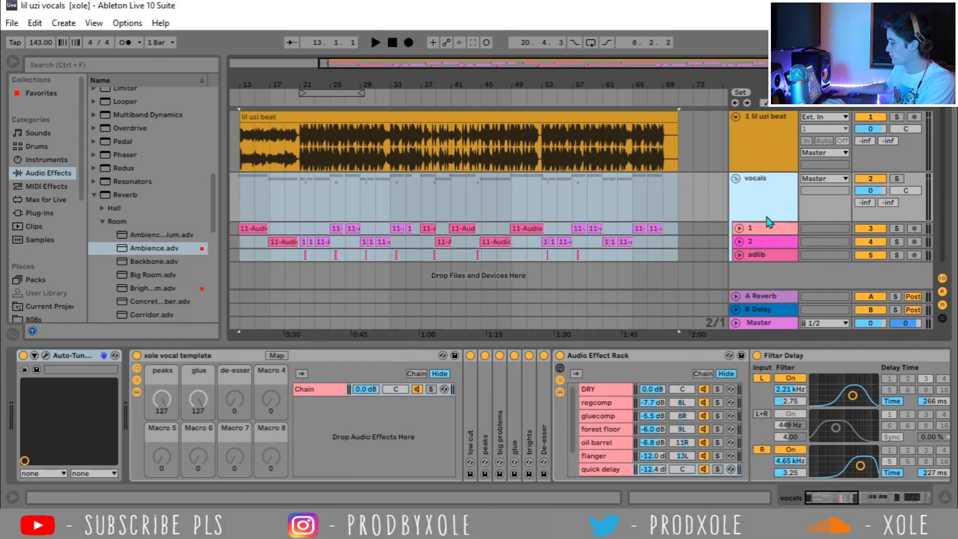
{"action": "left_click", "coordinate": [678, 242]}
{"action": "left_click", "coordinate": [678, 242]}
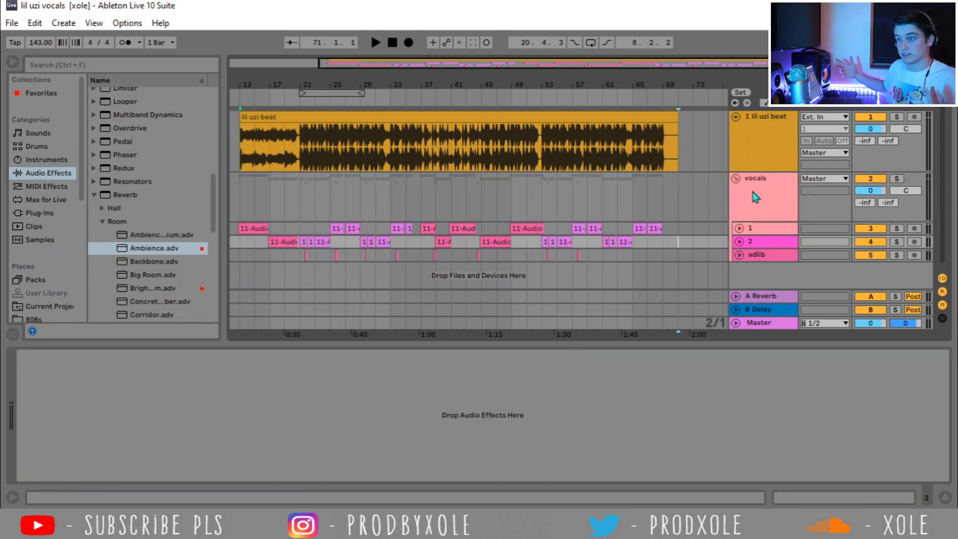
- Unfold vocal tracks 1, 2 and adlib, and select the xole vocal template rack on the vocals group
{"action": "left_click", "coordinate": [741, 228]}
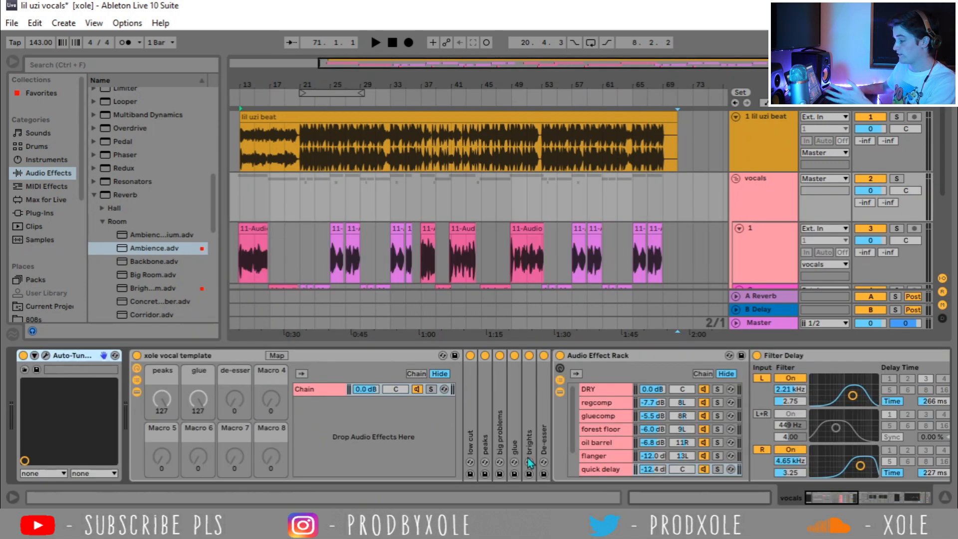
{"action": "left_click", "coordinate": [220, 355]}
{"action": "scroll", "coordinate": [757, 203], "scroll_direction": "down", "scroll_amount": 3}
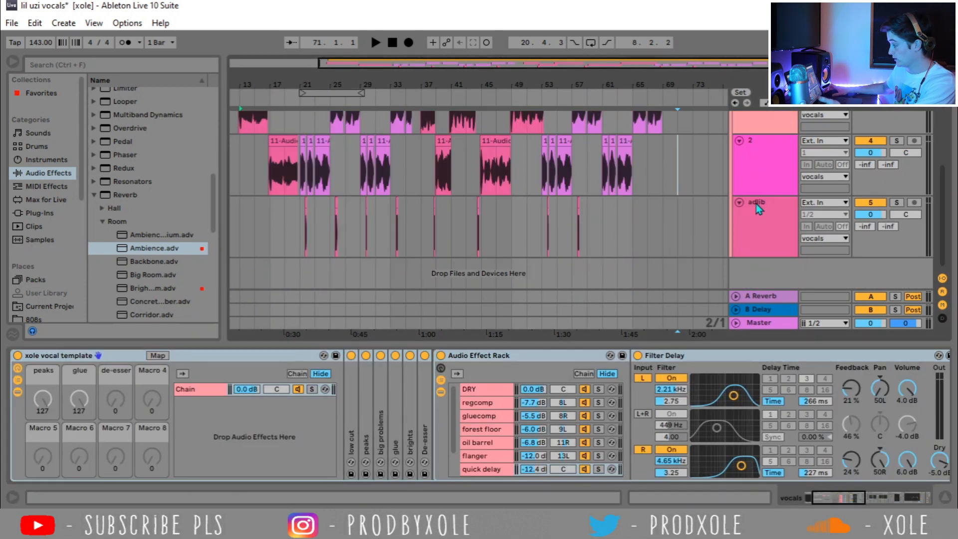
- Check the individual effects on vocal tracks 1, 2 and adlib, and return to the vocals group's effect chain
{"action": "left_click", "coordinate": [764, 119]}
{"action": "left_click", "coordinate": [753, 160]}
{"action": "left_click", "coordinate": [759, 237]}
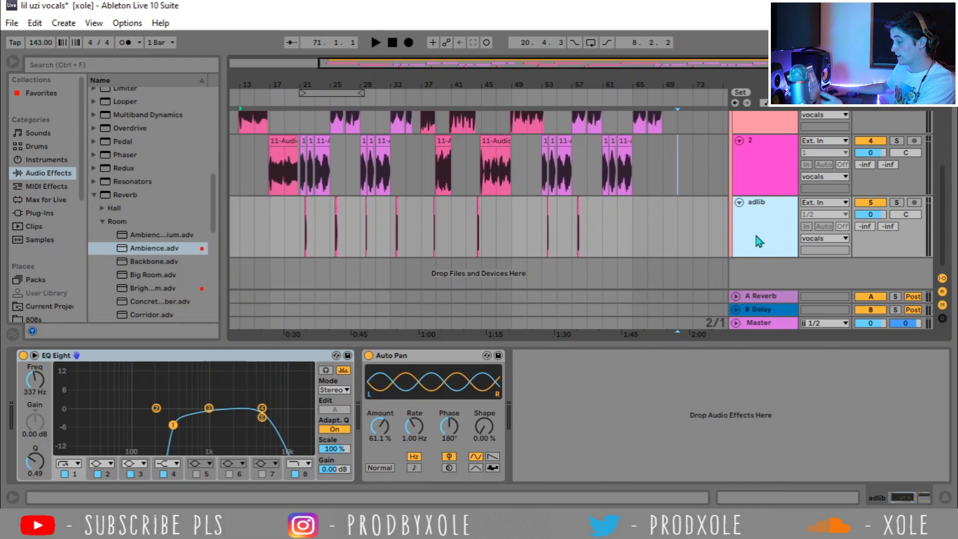
{"action": "scroll", "coordinate": [756, 236], "scroll_direction": "up", "scroll_amount": 3}
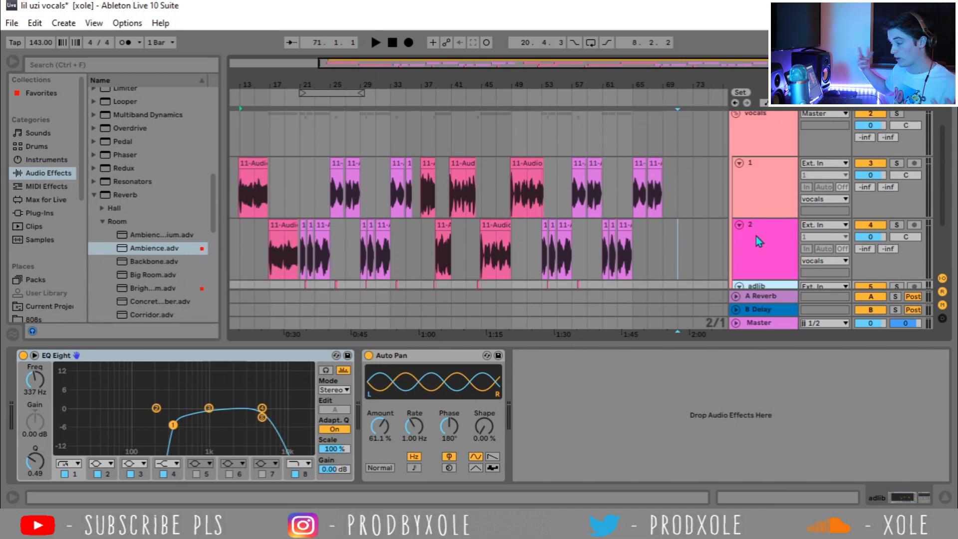
{"action": "scroll", "coordinate": [756, 236], "scroll_direction": "up", "scroll_amount": 1}
{"action": "left_click", "coordinate": [744, 144]}
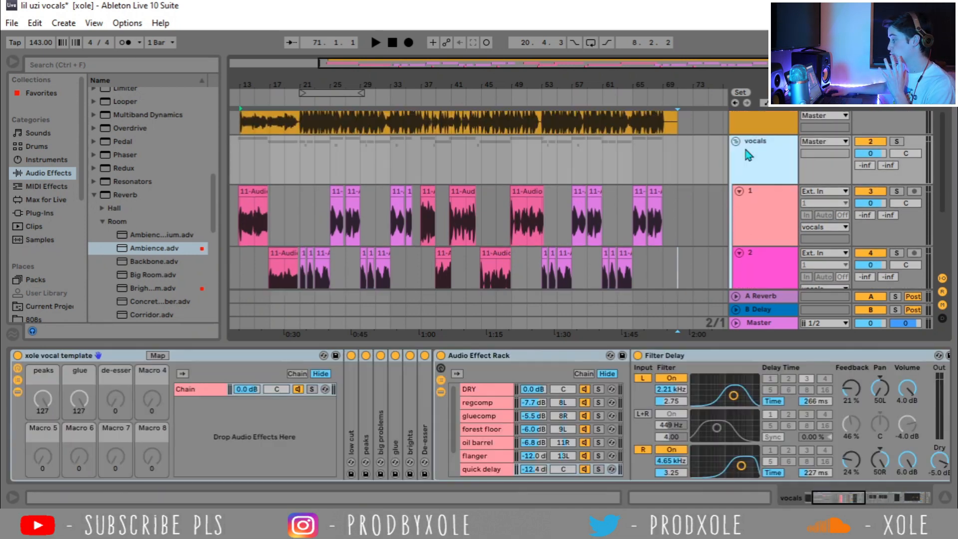
- Deactivate and fold both the xole vocal template rack and Auto-Tune EFX on the vocals group
{"action": "left_click", "coordinate": [120, 357]}
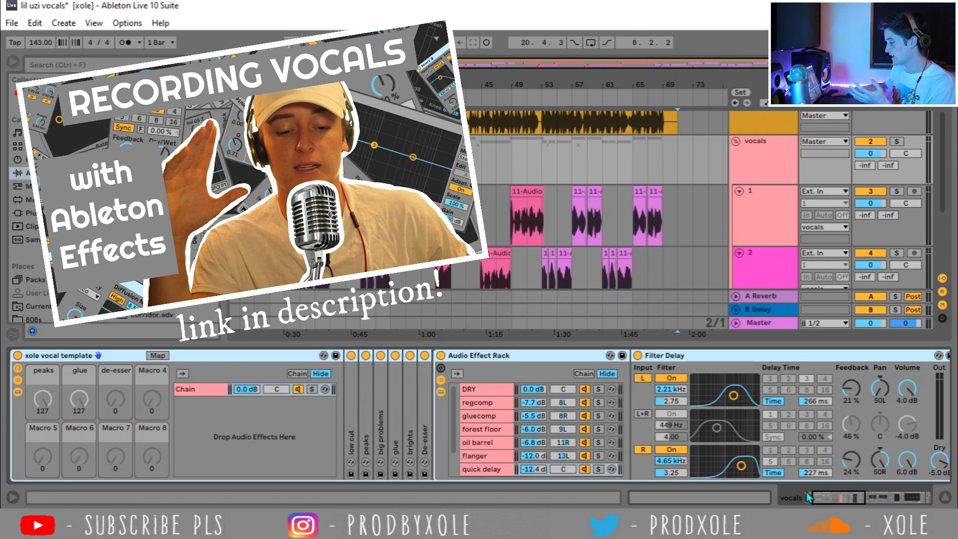
{"action": "left_click_drag", "start_coordinate": [809, 496], "coordinate": [803, 496]}
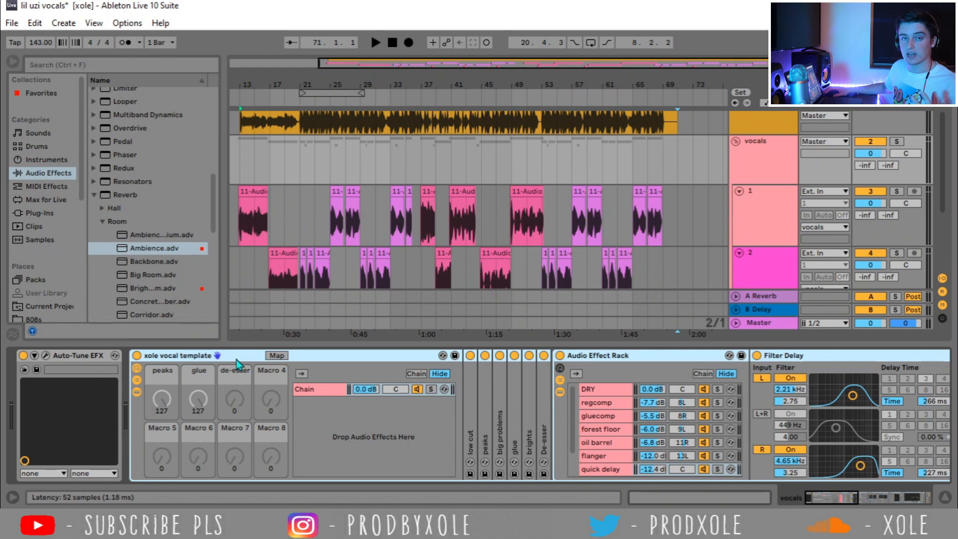
{"action": "left_click", "coordinate": [136, 355]}
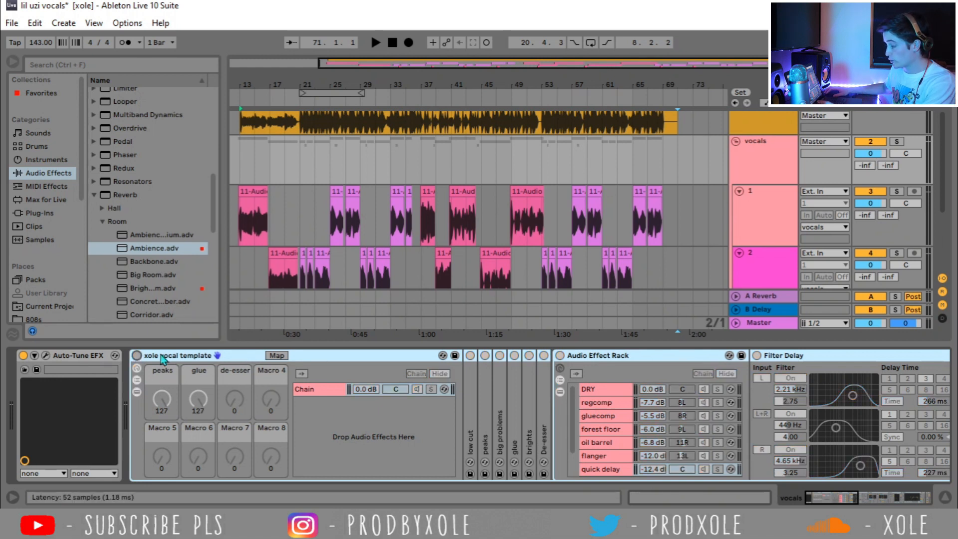
{"action": "double_click", "coordinate": [238, 359]}
{"action": "left_click", "coordinate": [23, 355]}
{"action": "double_click", "coordinate": [72, 355]}
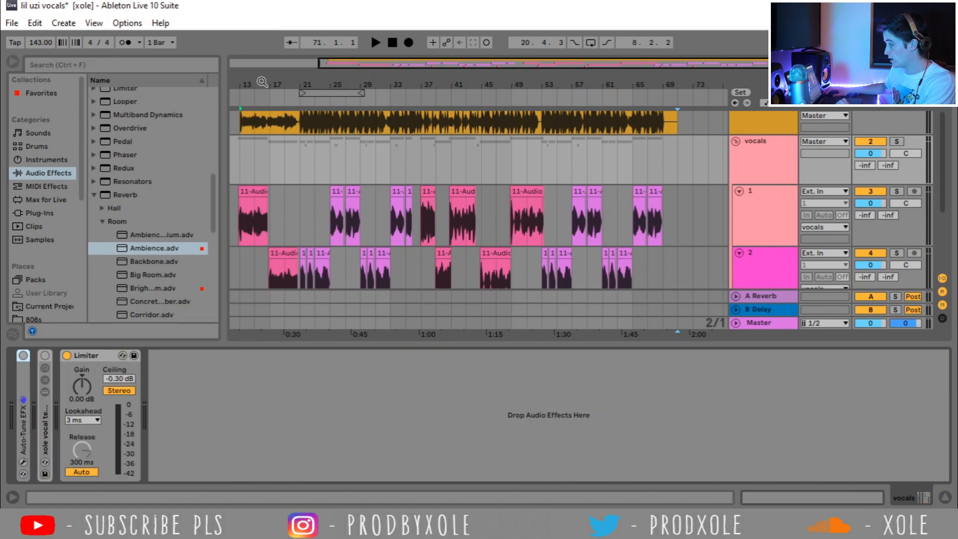
- Solo vocal track 2 and play its unprocessed vocals from the clip at bar 21
{"action": "left_click_drag", "start_coordinate": [262, 83], "coordinate": [405, 188]}
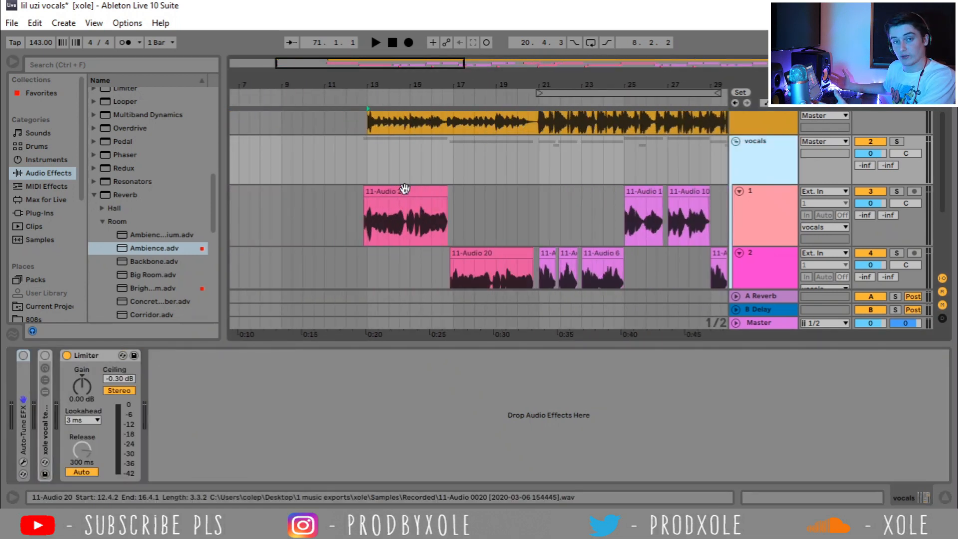
{"action": "left_click", "coordinate": [548, 253]}
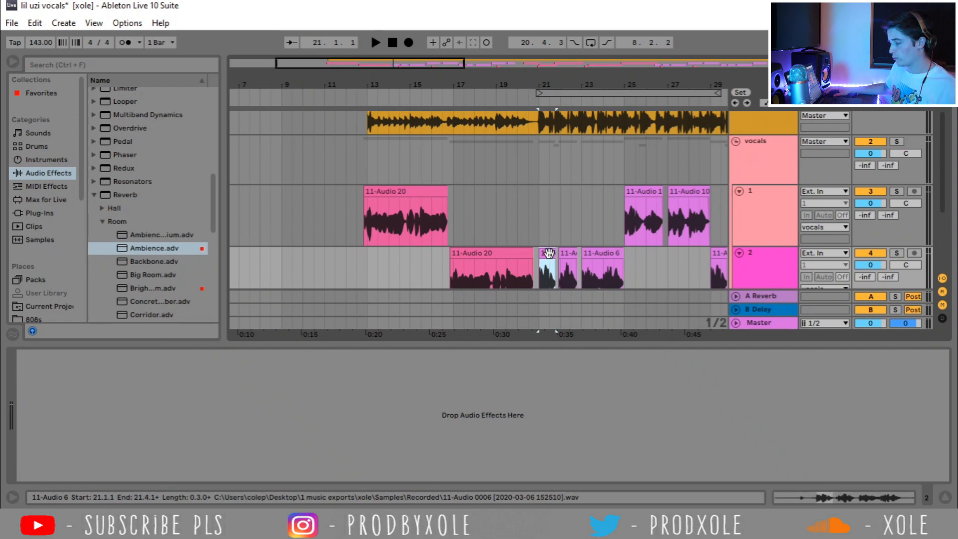
{"action": "left_click", "coordinate": [540, 206]}
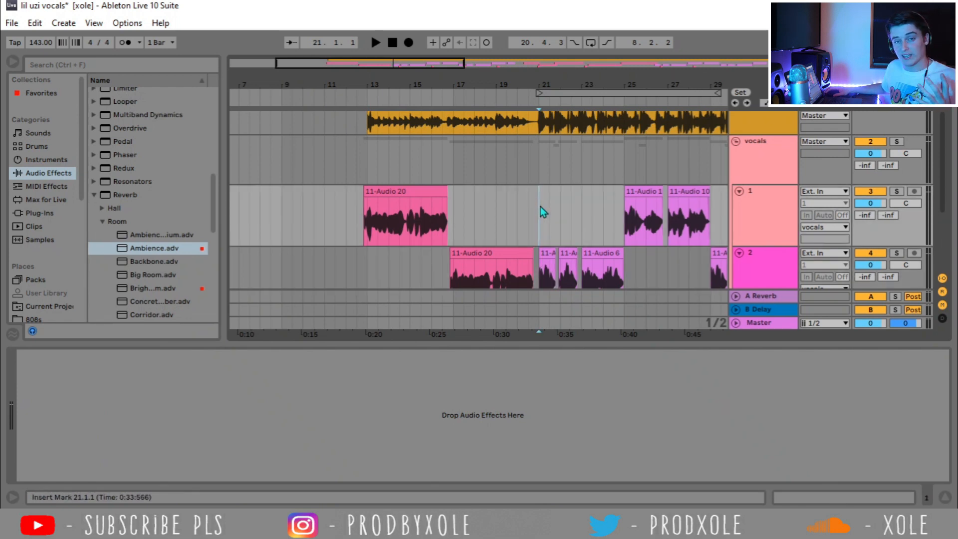
{"action": "left_click_drag", "start_coordinate": [562, 76], "coordinate": [365, 125]}
{"action": "scroll", "coordinate": [710, 230], "scroll_direction": "down", "scroll_amount": 3}
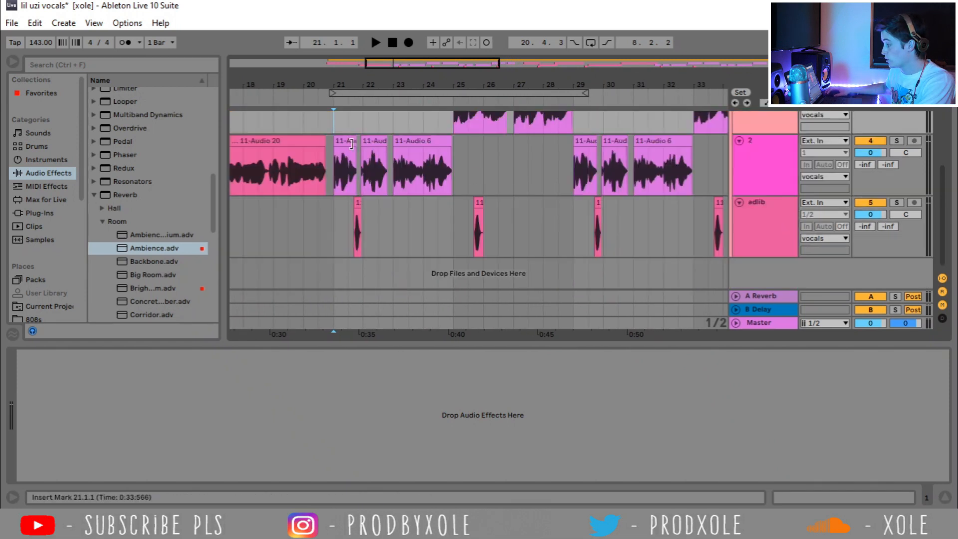
{"action": "left_click", "coordinate": [345, 140]}
{"action": "left_click", "coordinate": [898, 140]}
{"action": "scroll", "coordinate": [624, 175], "scroll_direction": "up", "scroll_amount": 3}
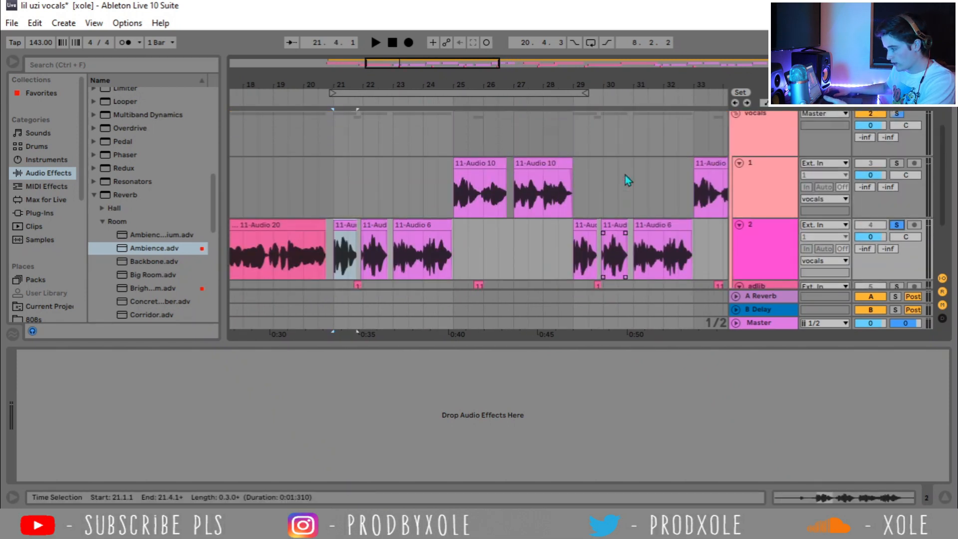
{"action": "scroll", "coordinate": [552, 176], "scroll_direction": "down", "scroll_amount": 2}
{"action": "key", "text": "space"}
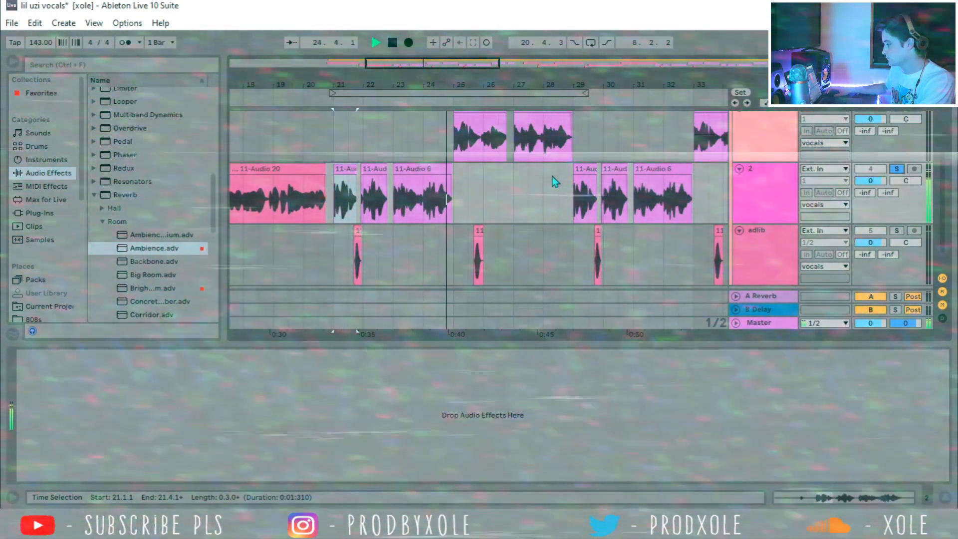
{"action": "key", "text": "space"}
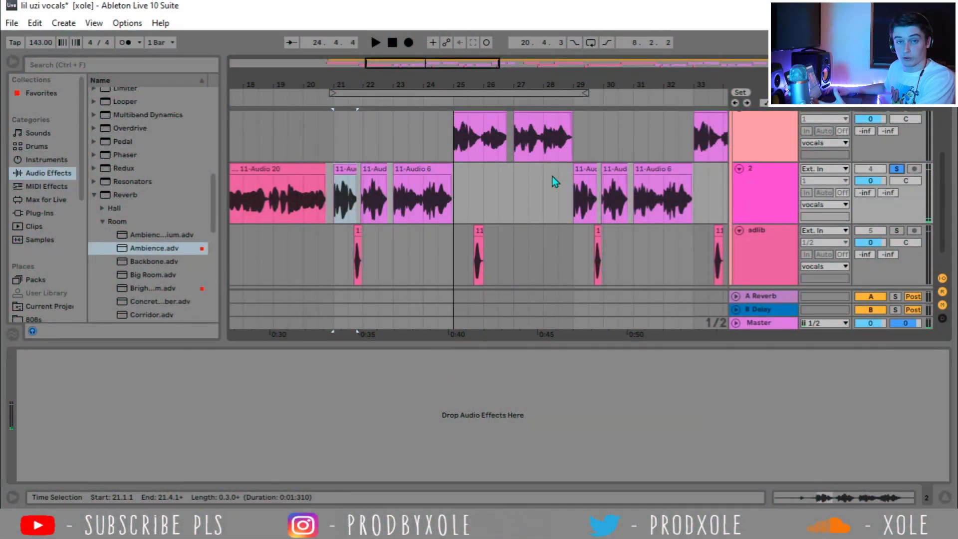
- Unfold and reactivate Auto-Tune EFX on the vocals group, view its plug-in settings, and close the plug-in window
{"action": "left_click", "coordinate": [471, 185]}
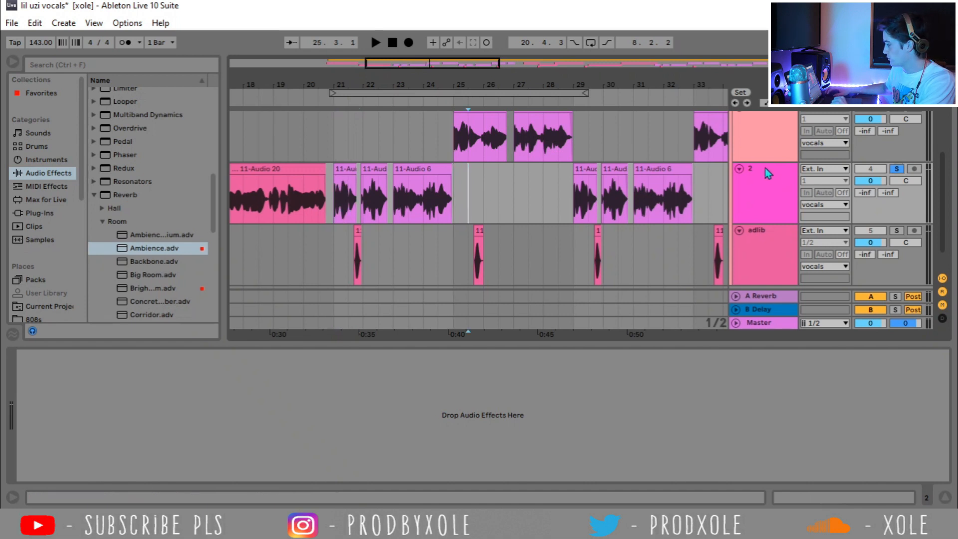
{"action": "scroll", "coordinate": [760, 222], "scroll_direction": "up", "scroll_amount": 2}
{"action": "left_click", "coordinate": [768, 134]}
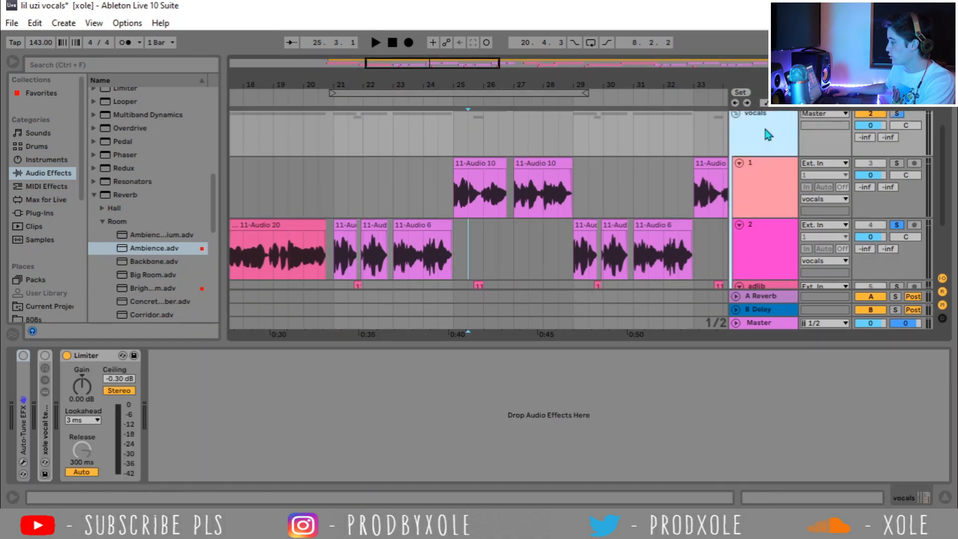
{"action": "double_click", "coordinate": [25, 379]}
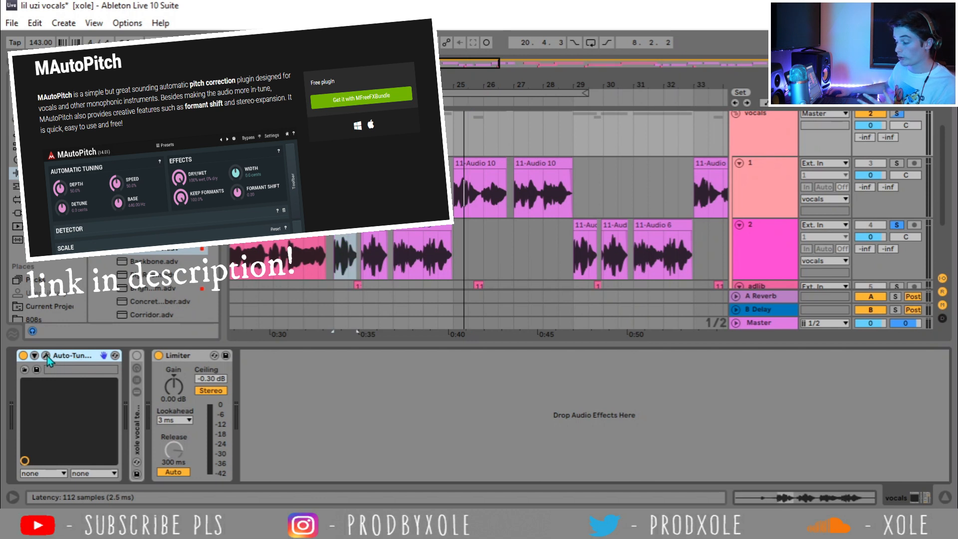
{"action": "left_click", "coordinate": [46, 356]}
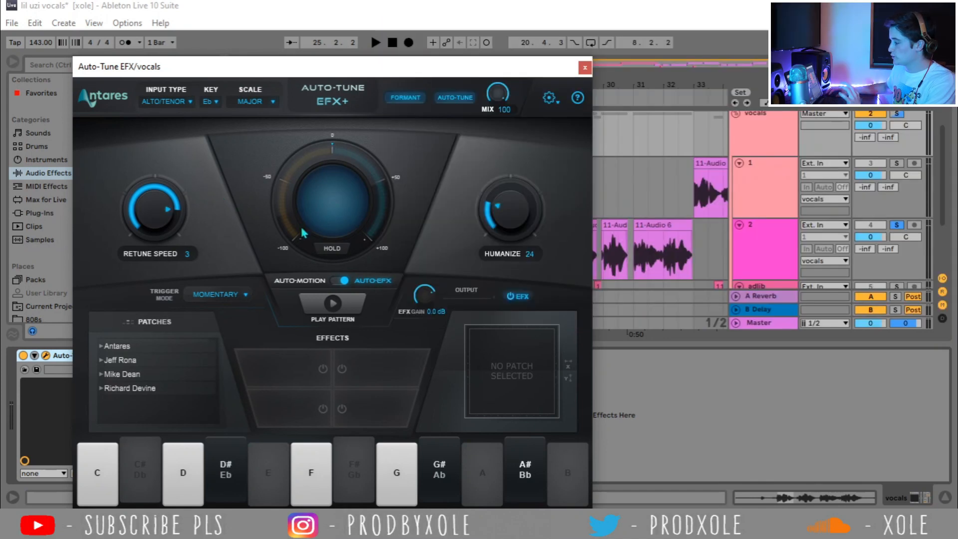
{"action": "left_click", "coordinate": [585, 67]}
- Play the auto-tuned vocals on track 2 from bar 21, and again from the 11-Audio 6 clip near bar 23
{"action": "left_click", "coordinate": [349, 222]}
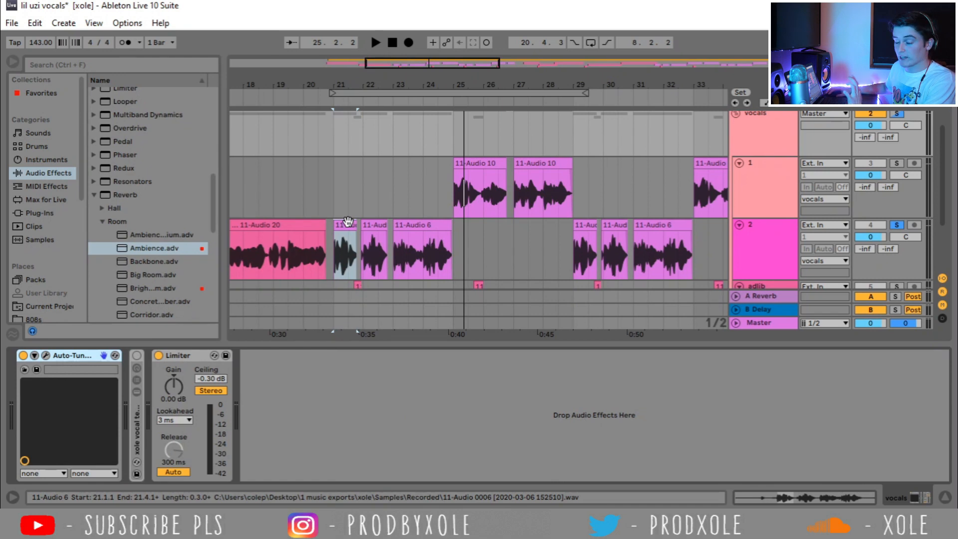
{"action": "key", "text": "space"}
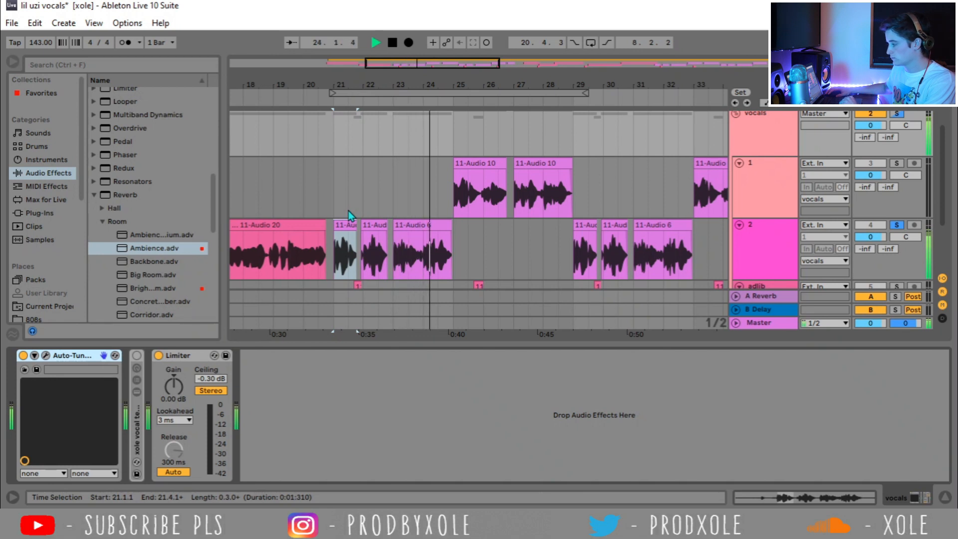
{"action": "key", "text": "space"}
{"action": "left_click", "coordinate": [412, 232]}
{"action": "left_click", "coordinate": [404, 225]}
{"action": "key", "text": "space"}
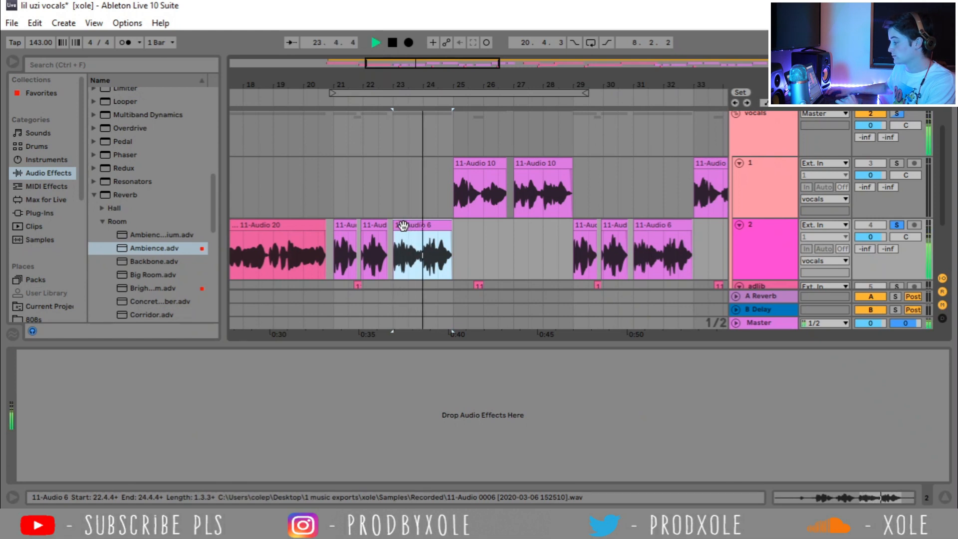
{"action": "key", "text": "space"}
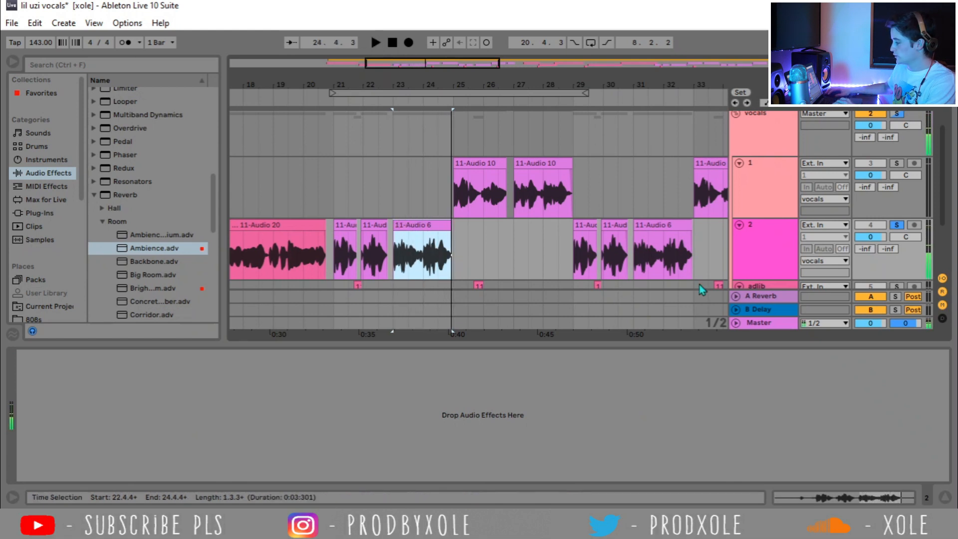
- Unfold and reactivate the xole vocal template rack, and fold the Audio Effect Rack and the delay inside it
{"action": "left_click", "coordinate": [787, 258]}
{"action": "left_click", "coordinate": [778, 119]}
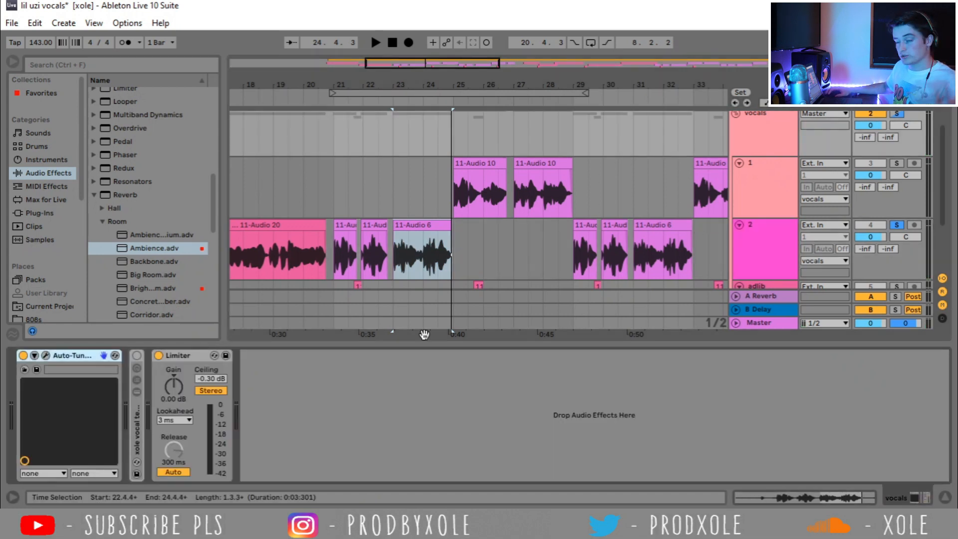
{"action": "double_click", "coordinate": [136, 425]}
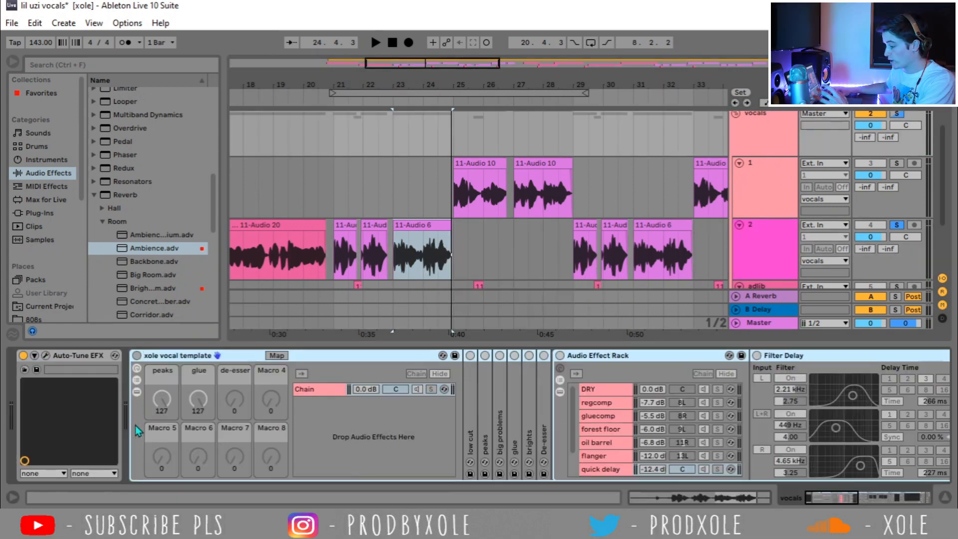
{"action": "left_click", "coordinate": [574, 357]}
{"action": "double_click", "coordinate": [124, 359]}
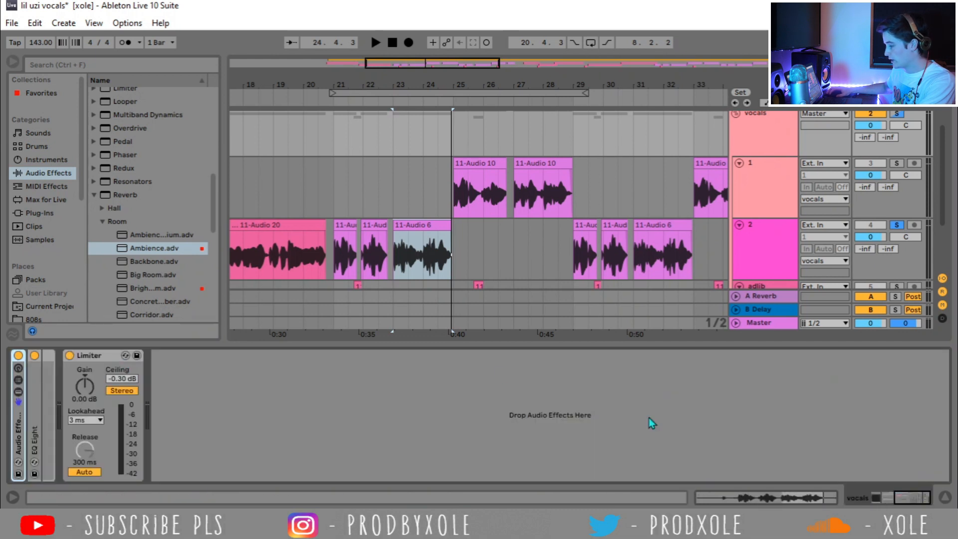
{"action": "left_click_drag", "start_coordinate": [906, 504], "coordinate": [888, 501]}
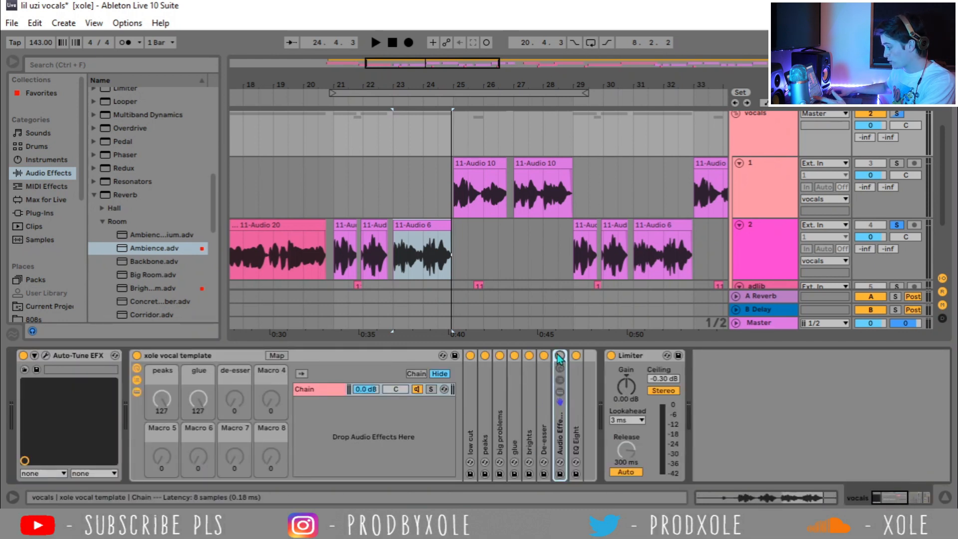
- Bypass the template's effects from peaks through the Audio Effect Rack, unfold low cut, and play the vocals from bar 21
{"action": "double_click", "coordinate": [472, 403]}
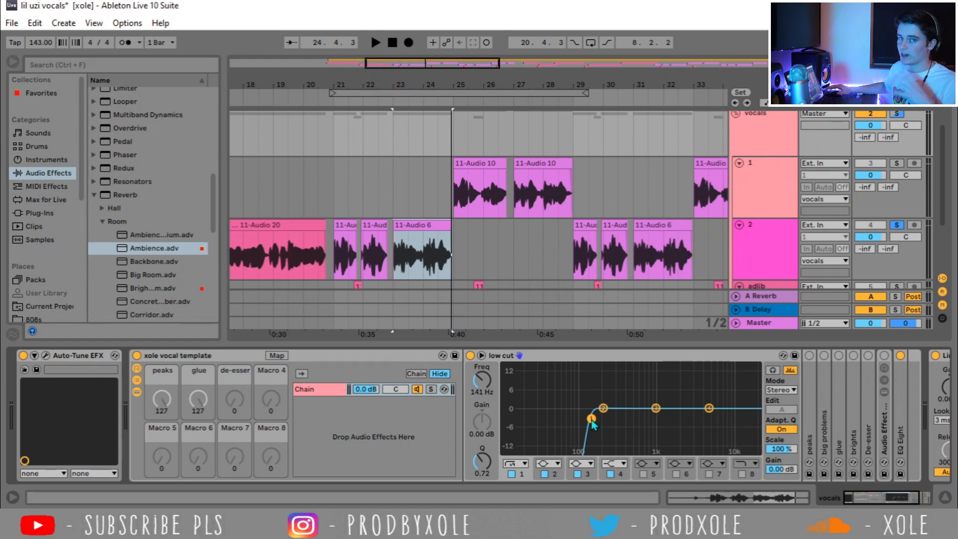
{"action": "left_click", "coordinate": [344, 225]}
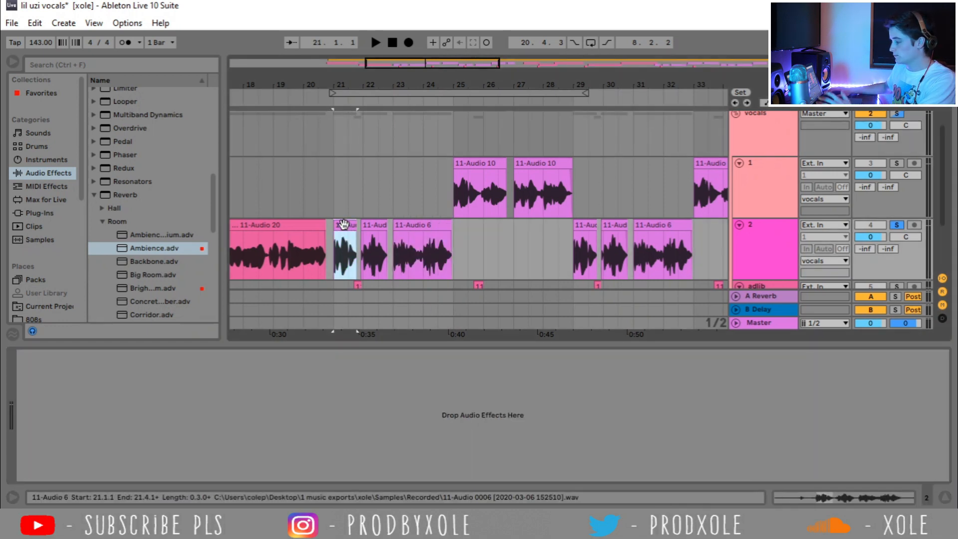
{"action": "left_click", "coordinate": [767, 145]}
{"action": "key", "text": "space"}
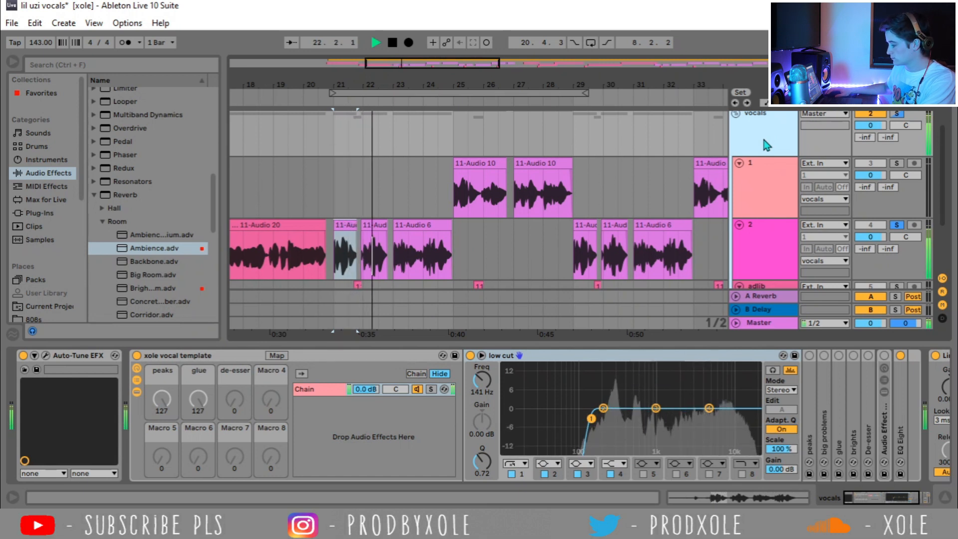
{"action": "key", "text": "space"}
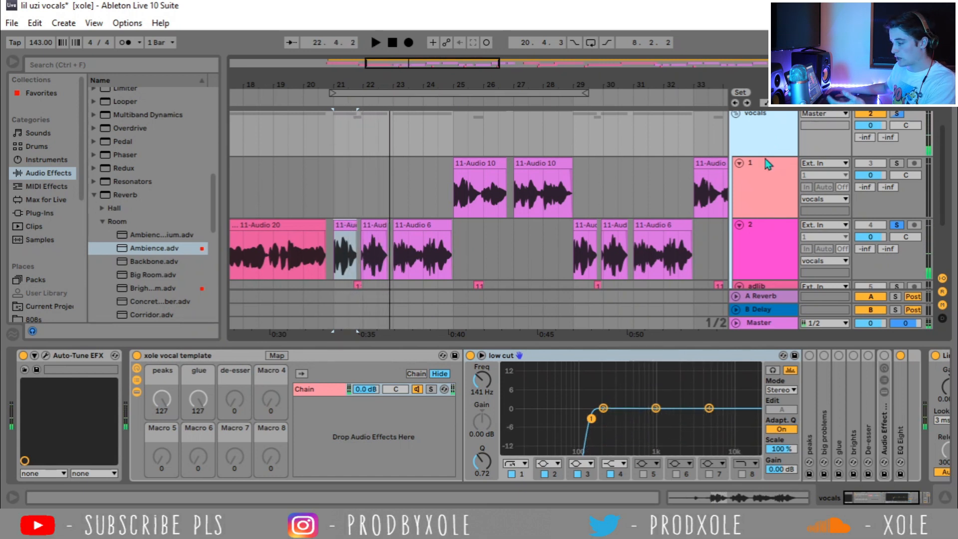
- Fold low cut, activate and unfold the peaks compressor, and set its threshold to about -6.09 dB while playing the vocals
{"action": "double_click", "coordinate": [598, 356]}
{"action": "double_click", "coordinate": [487, 376]}
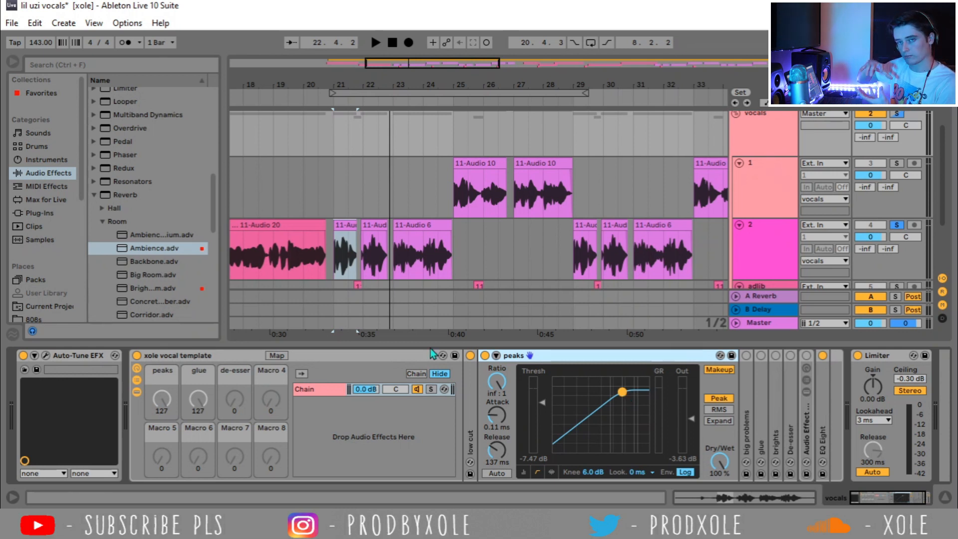
{"action": "key", "text": "space"}
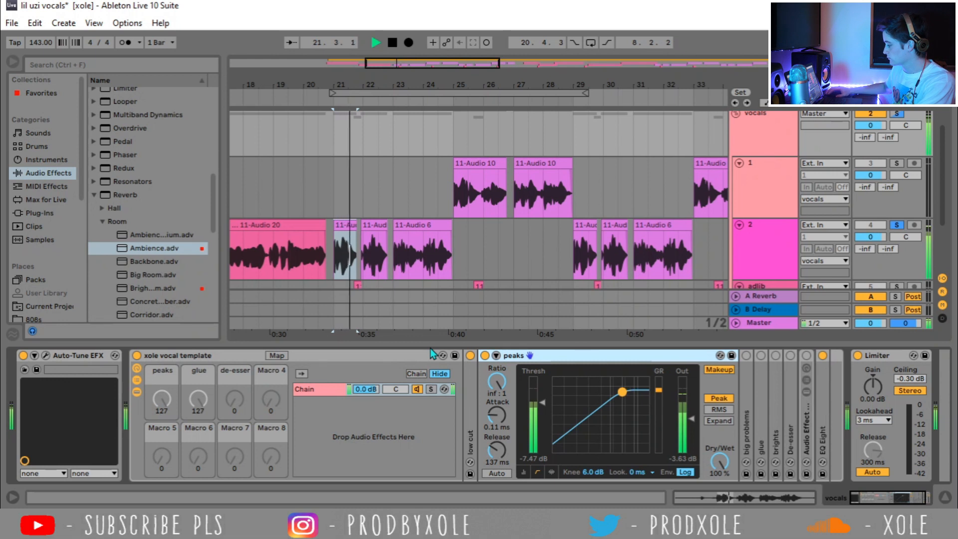
{"action": "left_click_drag", "start_coordinate": [623, 391], "coordinate": [628, 397]}
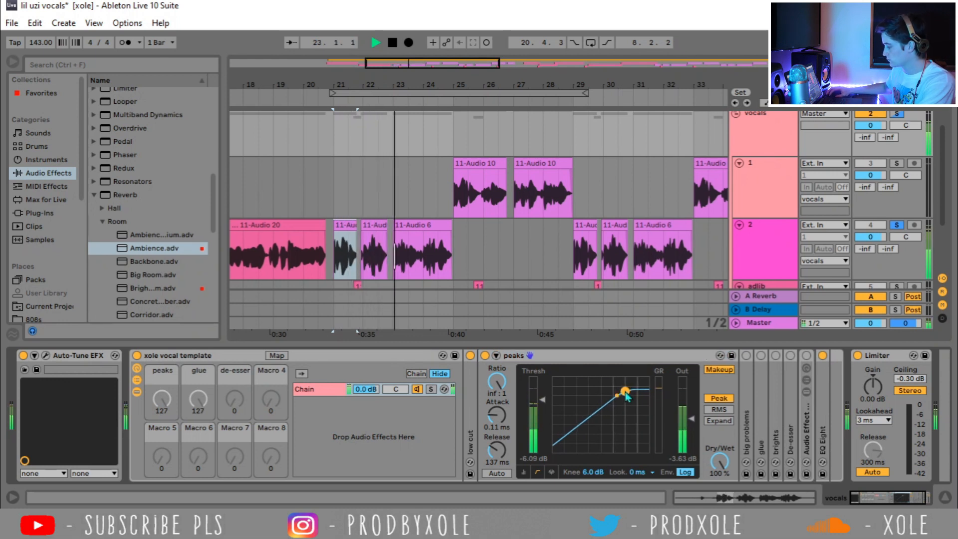
{"action": "key", "text": "space"}
- Fold peaks, activate and unfold the big problems EQ, and check its band 3 and band 4 cuts
{"action": "double_click", "coordinate": [567, 354]}
{"action": "double_click", "coordinate": [503, 390]}
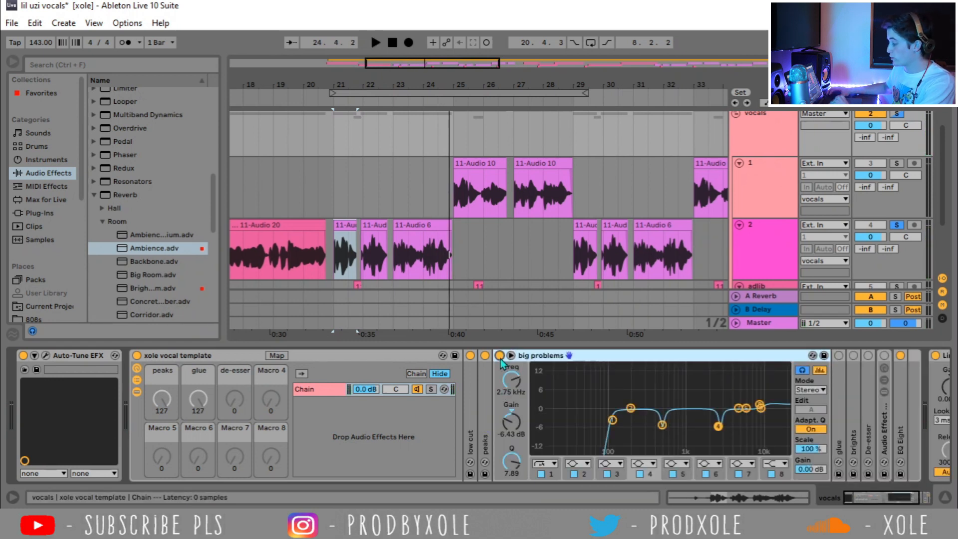
{"action": "left_click", "coordinate": [662, 426]}
{"action": "left_click", "coordinate": [718, 427]}
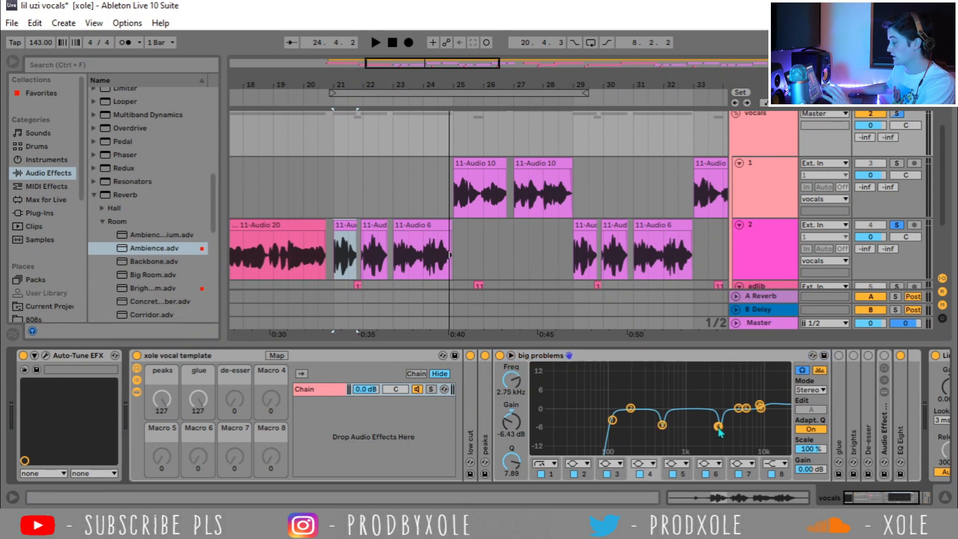
{"action": "left_click", "coordinate": [662, 425]}
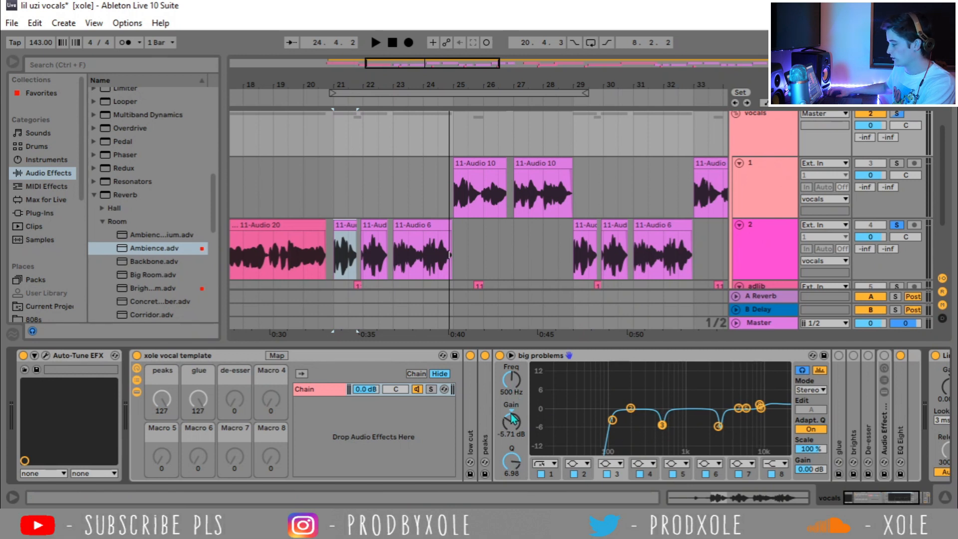
- Play the vocals with band 3 of the big problems EQ boosted to 15 dB, and return its gain to -5.71 dB
{"action": "key", "text": "space"}
{"action": "left_click_drag", "start_coordinate": [511, 422], "coordinate": [511, 359]}
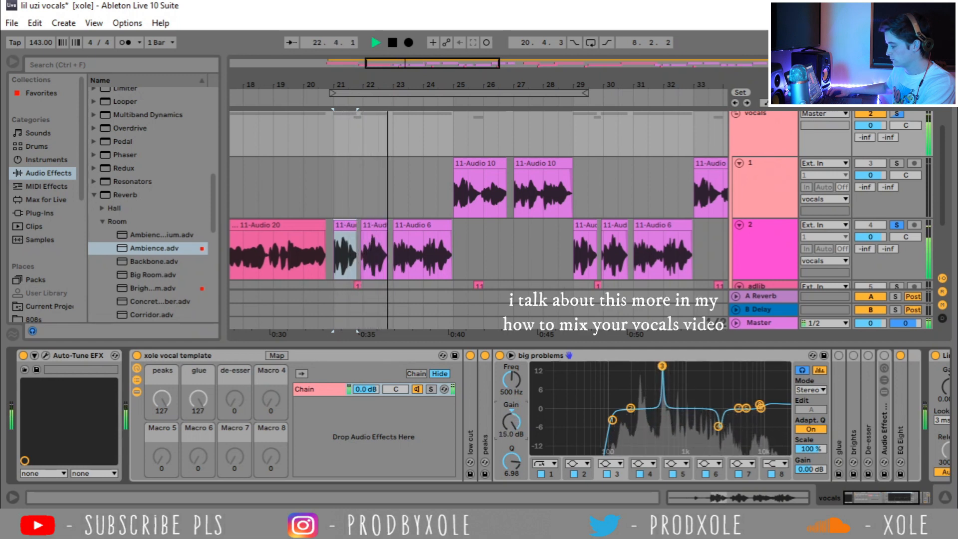
{"action": "key", "text": "space"}
{"action": "left_click_drag", "start_coordinate": [511, 421], "coordinate": [511, 459]}
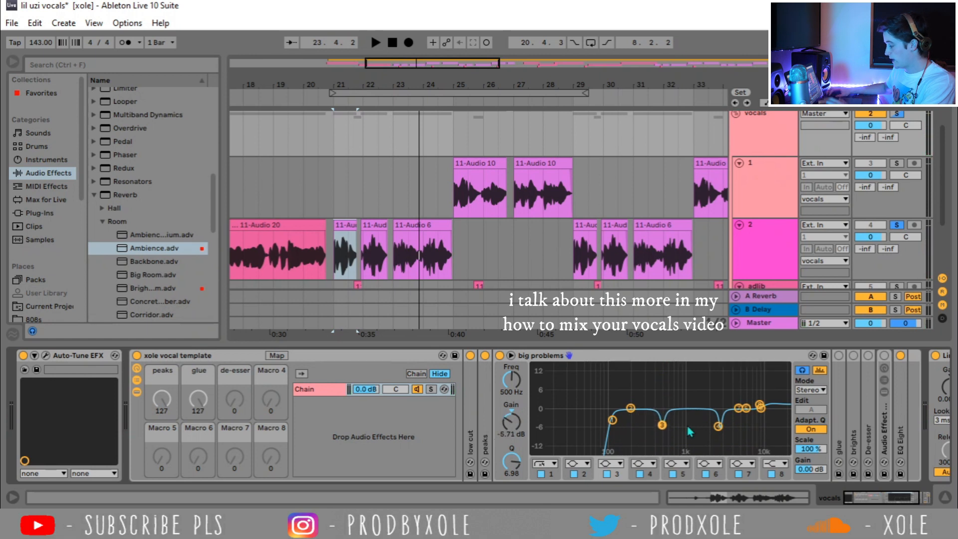
- Play the vocals with band 4 of the big problems EQ boosted to 15 dB, and set its gain to -7.14 dB
{"action": "left_click", "coordinate": [719, 429]}
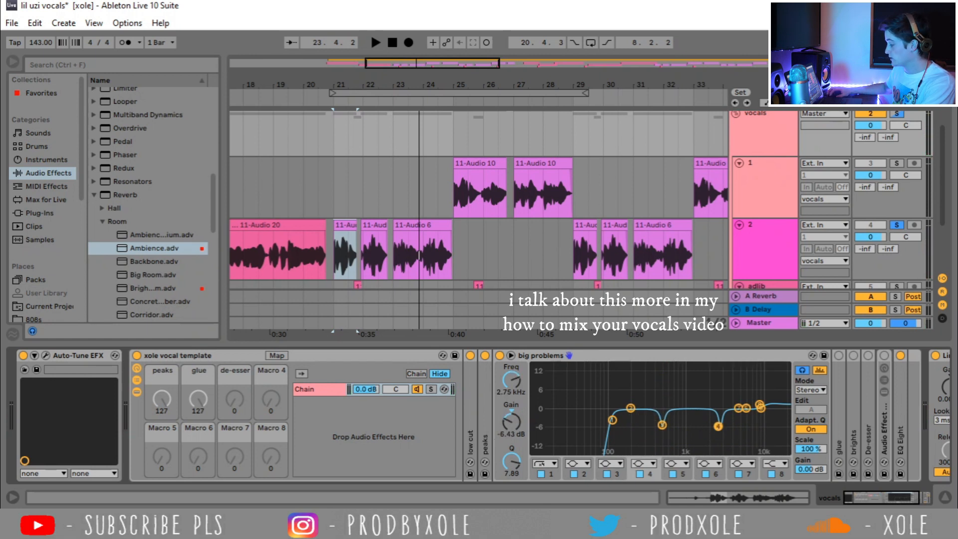
{"action": "left_click_drag", "start_coordinate": [718, 426], "coordinate": [718, 366]}
{"action": "key", "text": "space"}
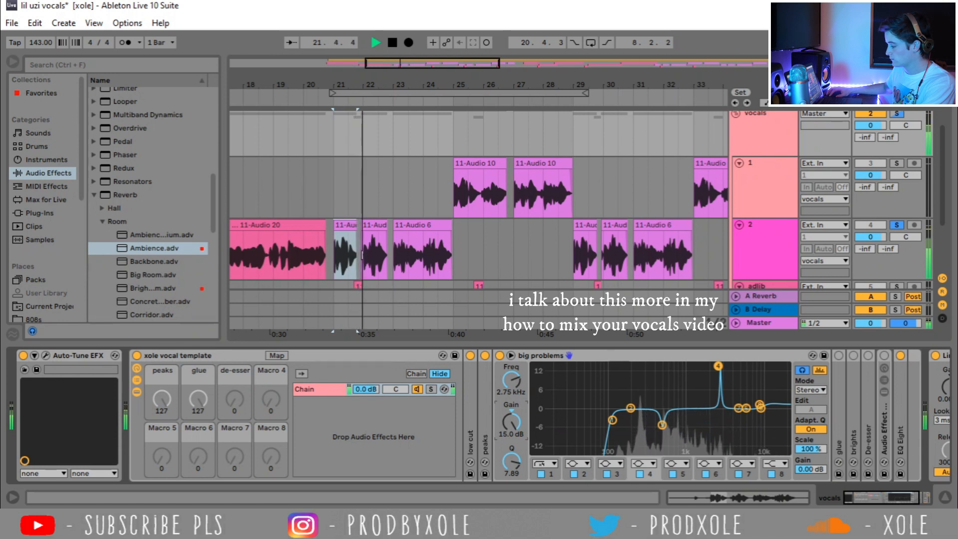
{"action": "key", "text": "space"}
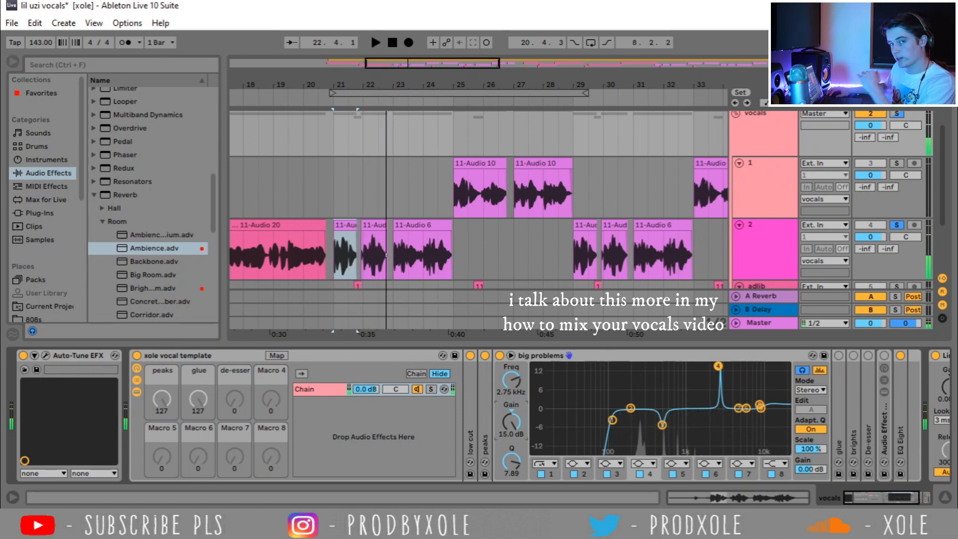
{"action": "key", "text": "space"}
{"action": "left_click_drag", "start_coordinate": [718, 366], "coordinate": [719, 429]}
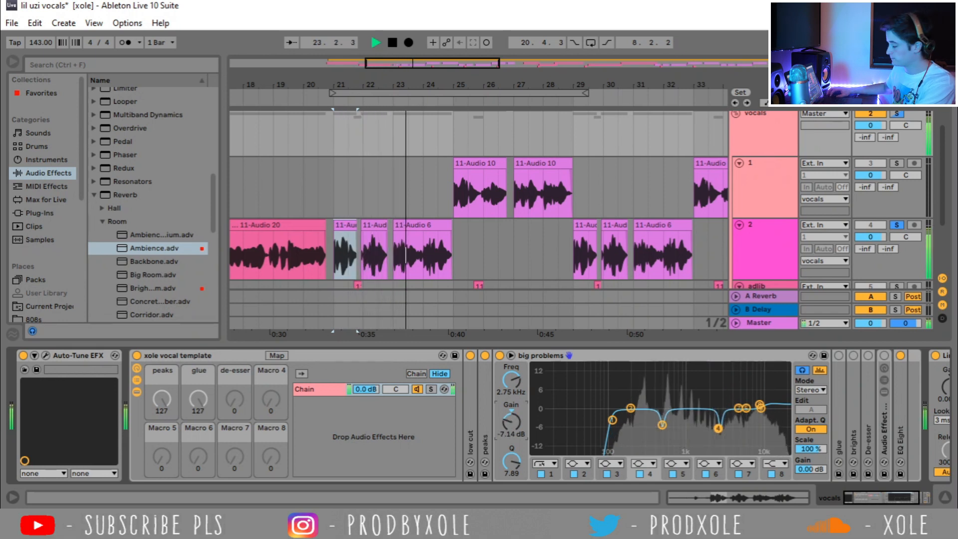
{"action": "key", "text": "space"}
- Fold big problems, unfold and activate the glue compressor, and set its threshold to -3.81 dB while playing the vocals
{"action": "double_click", "coordinate": [520, 356]}
{"action": "double_click", "coordinate": [514, 383]}
{"action": "left_click", "coordinate": [514, 356]}
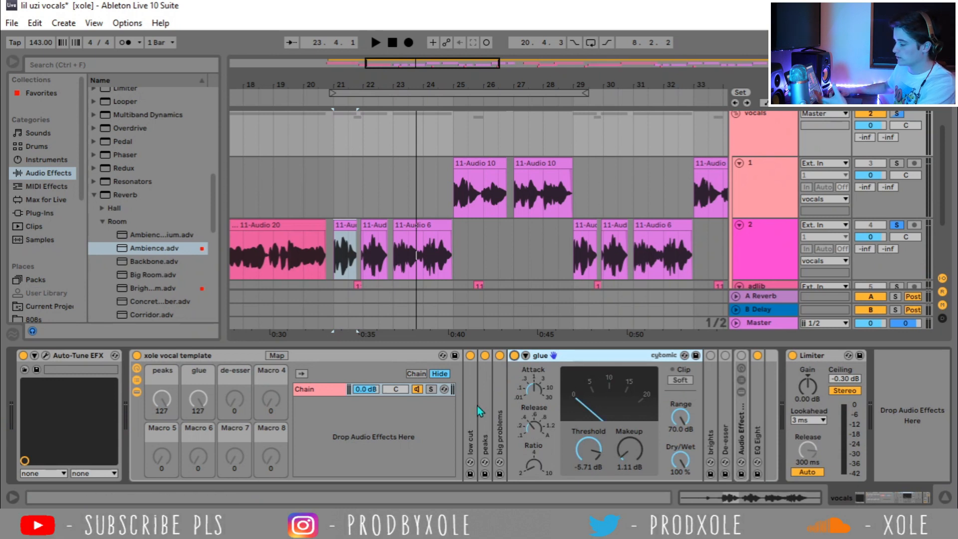
{"action": "key", "text": "space"}
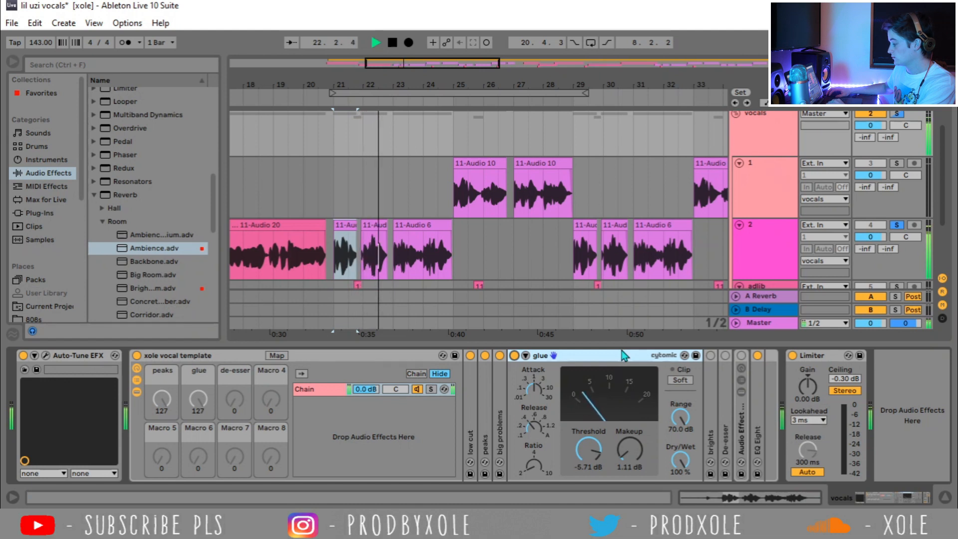
{"action": "left_click_drag", "start_coordinate": [590, 450], "coordinate": [590, 441]}
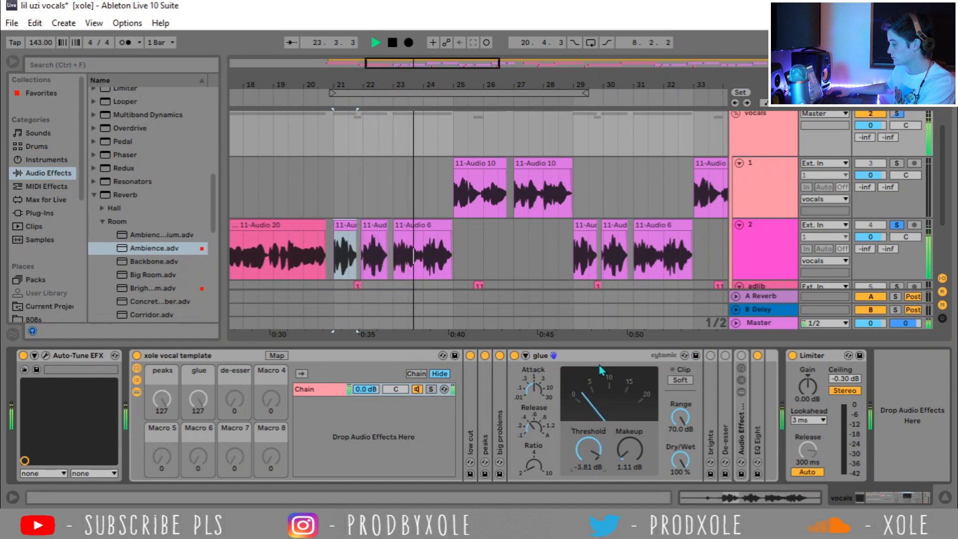
{"action": "key", "text": "space"}
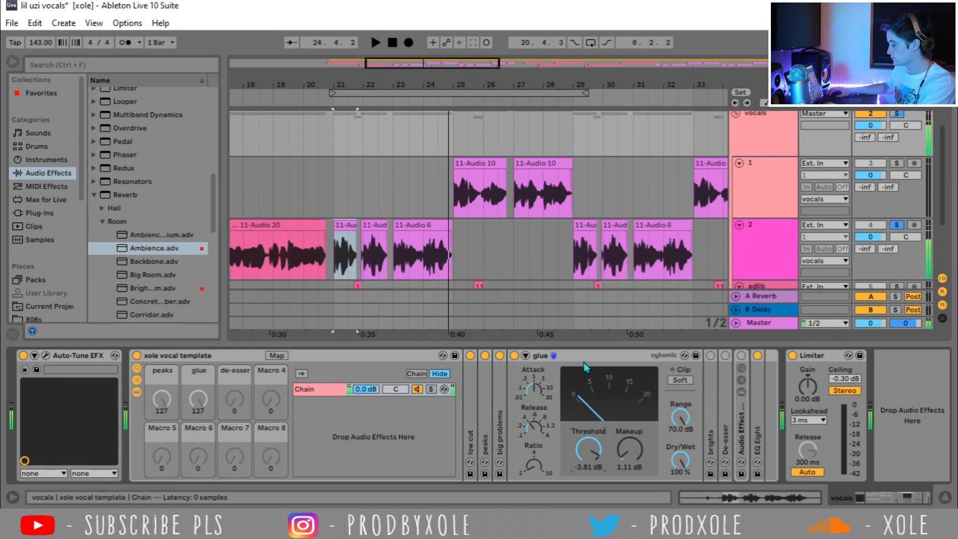
- Fold glue, unfold and activate the brights EQ, play the vocals through it, and fold it
{"action": "double_click", "coordinate": [581, 360]}
{"action": "double_click", "coordinate": [531, 391]}
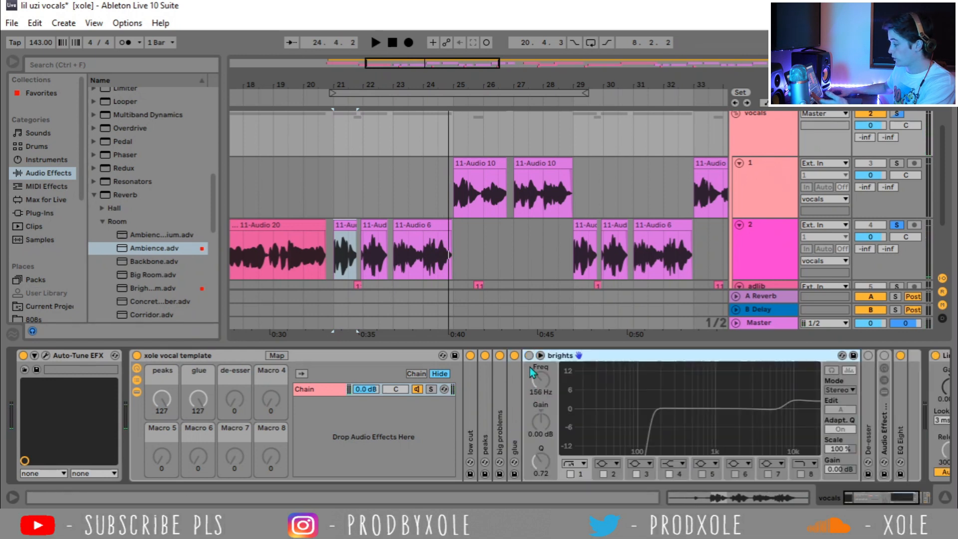
{"action": "left_click", "coordinate": [529, 356]}
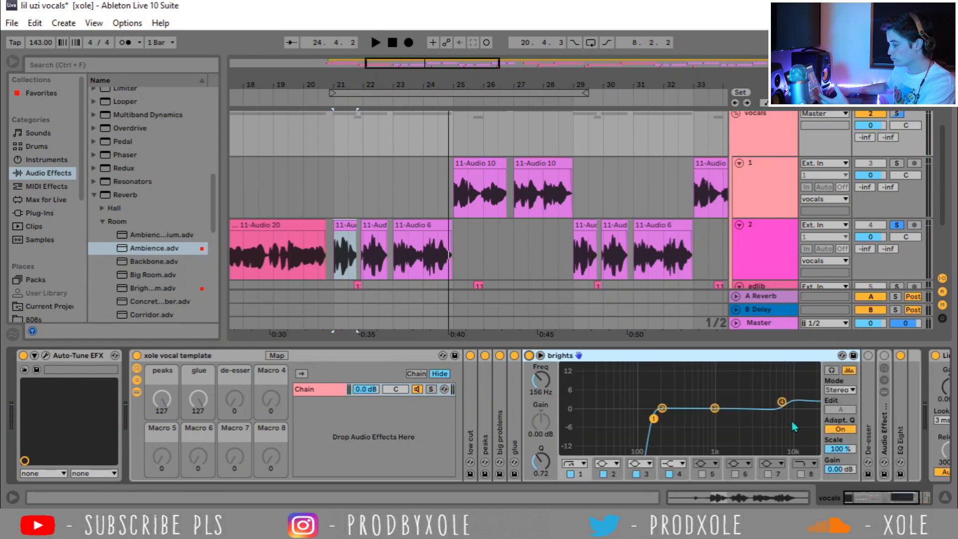
{"action": "key", "text": "space"}
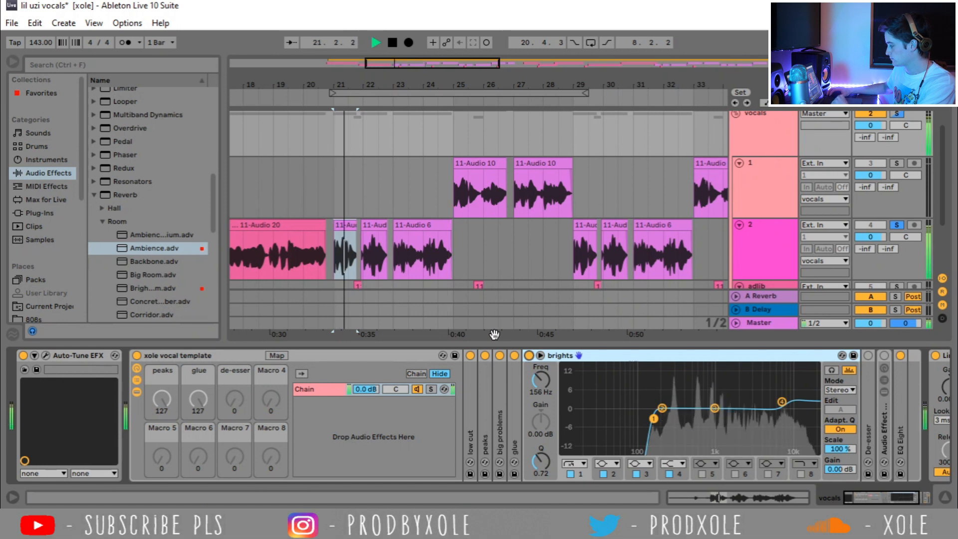
{"action": "double_click", "coordinate": [636, 357]}
{"action": "key", "text": "space"}
- Unfold and activate the De-esser, play the vocals through it, and fold it
{"action": "double_click", "coordinate": [546, 365]}
{"action": "left_click", "coordinate": [544, 356]}
{"action": "key", "text": "space"}
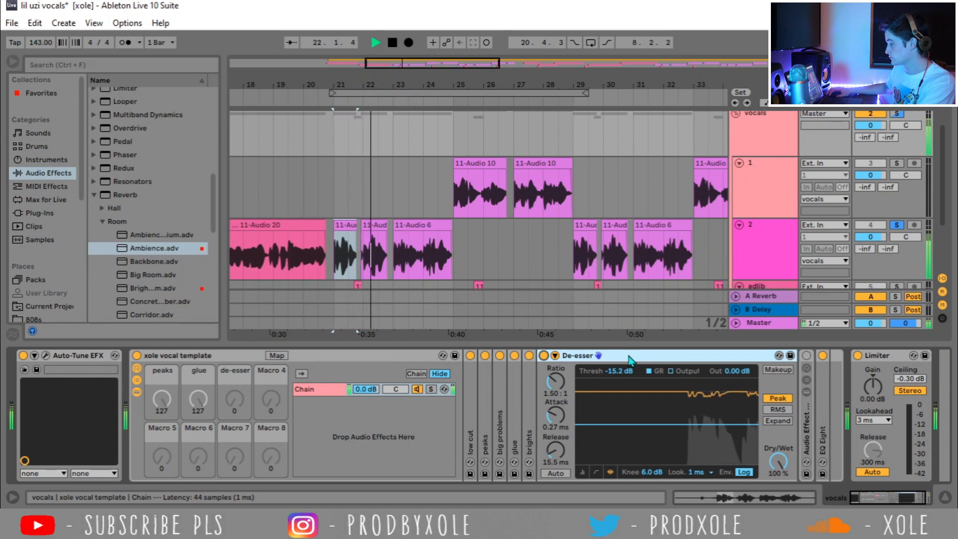
{"action": "double_click", "coordinate": [630, 356]}
{"action": "key", "text": "space"}
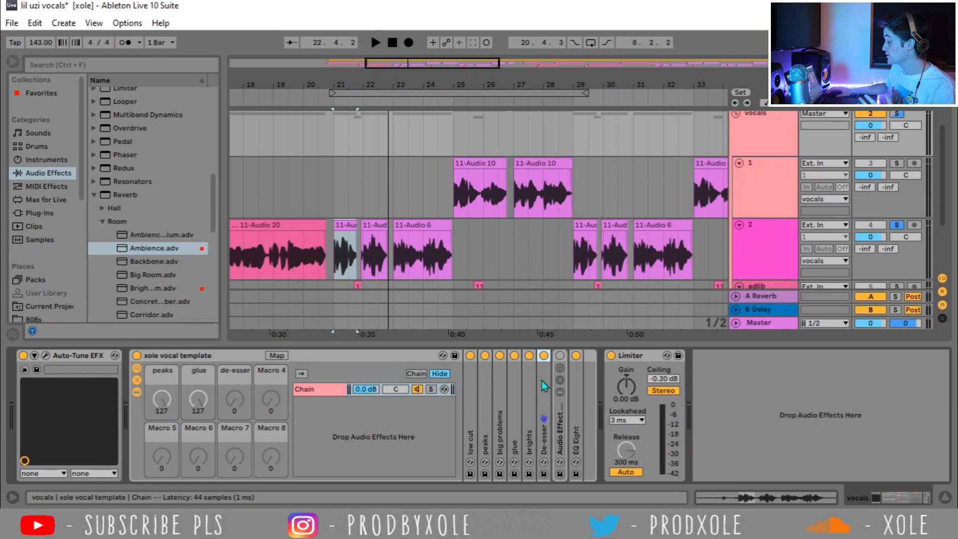
- Unfold and activate the vocals' Audio Effect Rack, and set the 11-Audio 6 clip near bar 23 as the playback range
{"action": "left_click", "coordinate": [559, 422]}
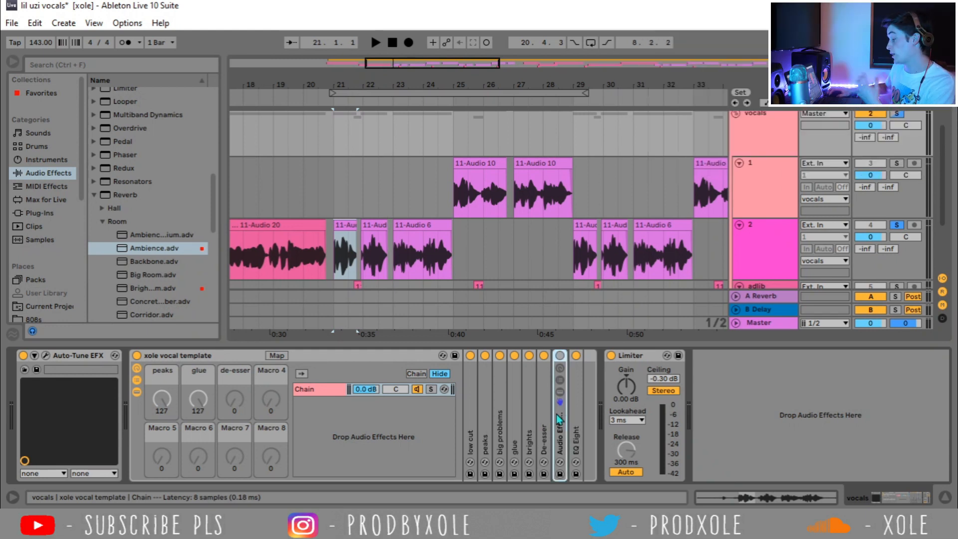
{"action": "double_click", "coordinate": [558, 415]}
{"action": "left_click", "coordinate": [414, 223]}
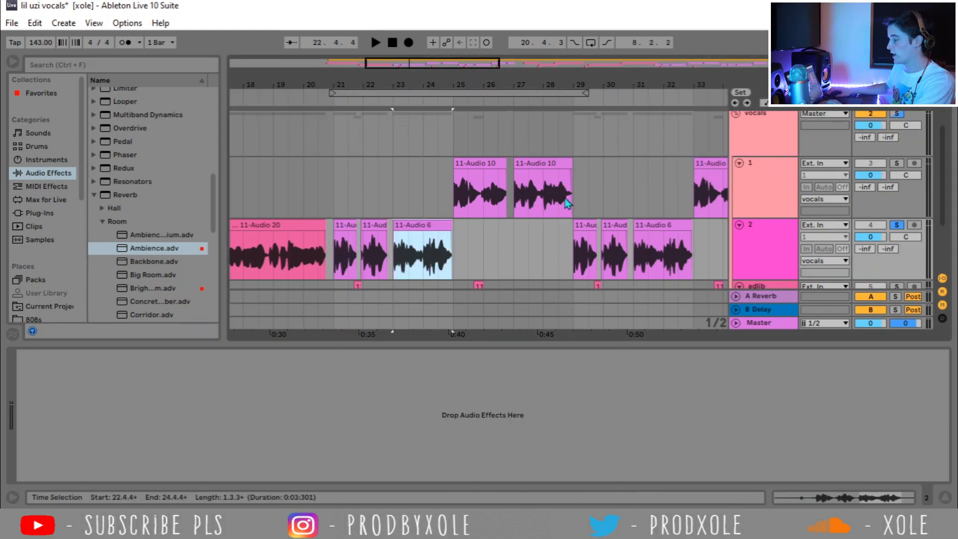
{"action": "left_click", "coordinate": [762, 130]}
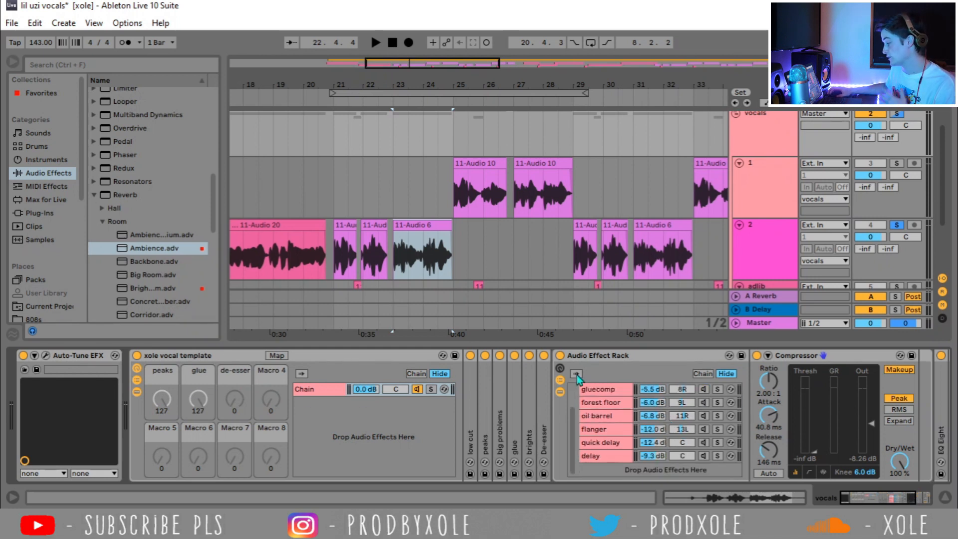
{"action": "scroll", "coordinate": [618, 418], "scroll_direction": "up", "scroll_amount": 2}
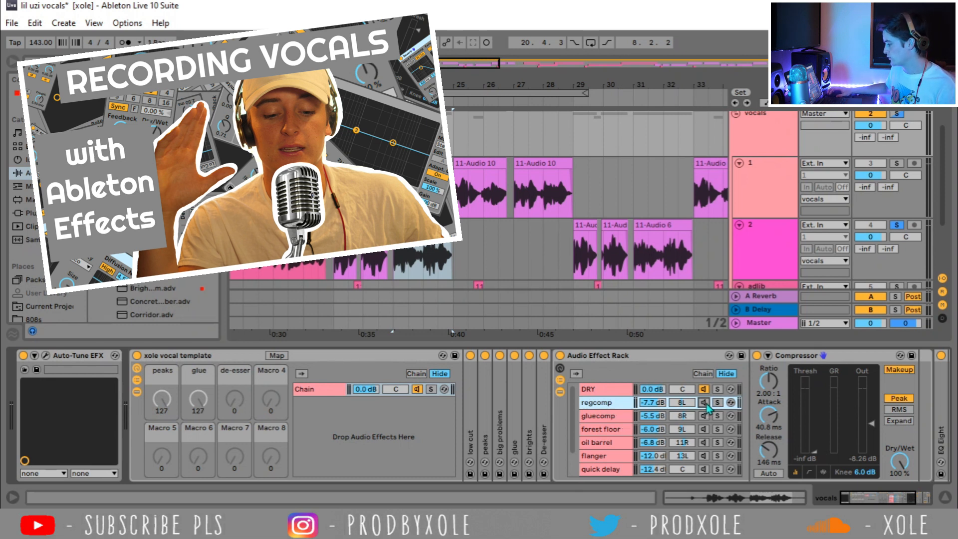
- Play the 11-Audio 6 clip through the rack's DRY chain, and switch on the regcomp chain
{"action": "left_click", "coordinate": [581, 389]}
{"action": "key", "text": "space"}
{"action": "key", "text": "space"}
{"action": "key", "text": "space"}
{"action": "left_click", "coordinate": [676, 402]}
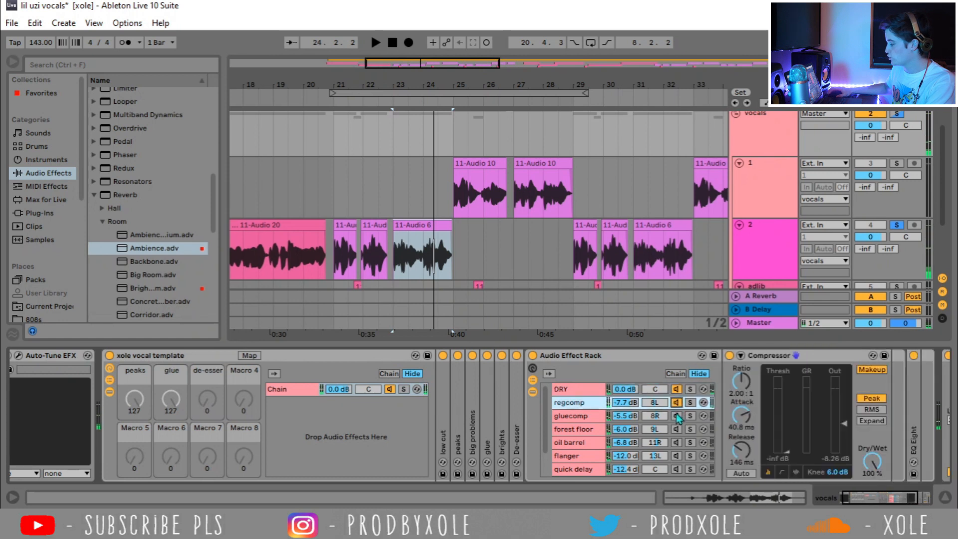
- Switch on the gluecomp chain, check its panning against regcomp, and play the 11-Audio 6 clip with both chains
{"action": "left_click", "coordinate": [676, 415]}
{"action": "left_click", "coordinate": [660, 405]}
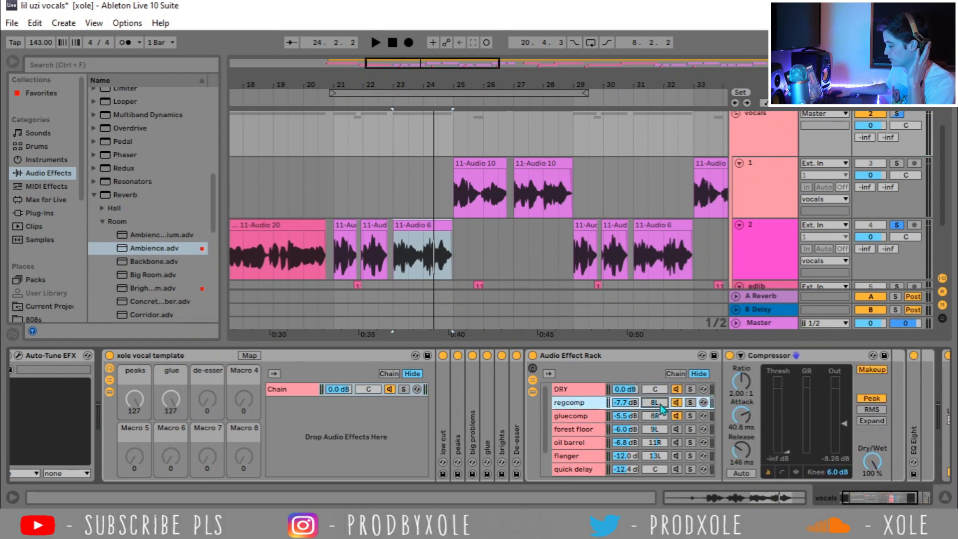
{"action": "left_click", "coordinate": [662, 417]}
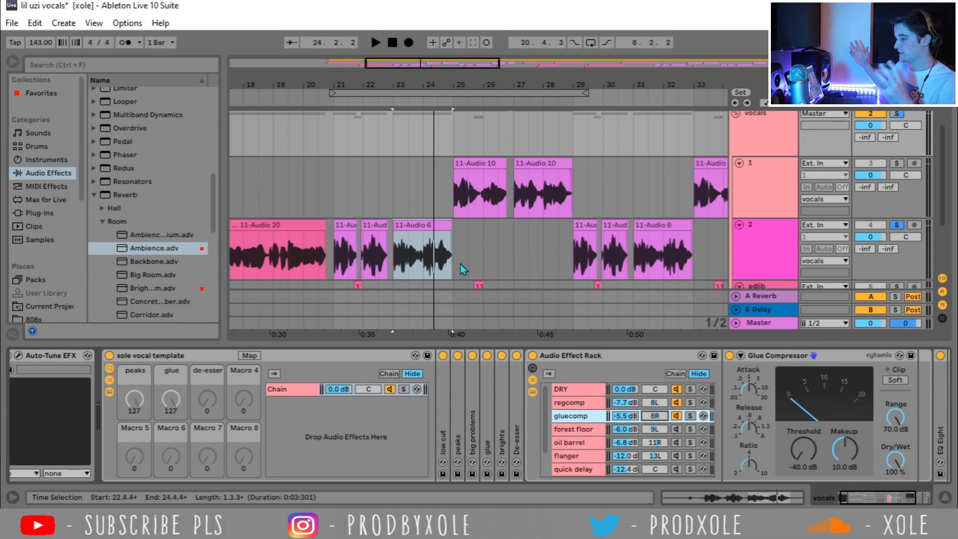
{"action": "key", "text": "space"}
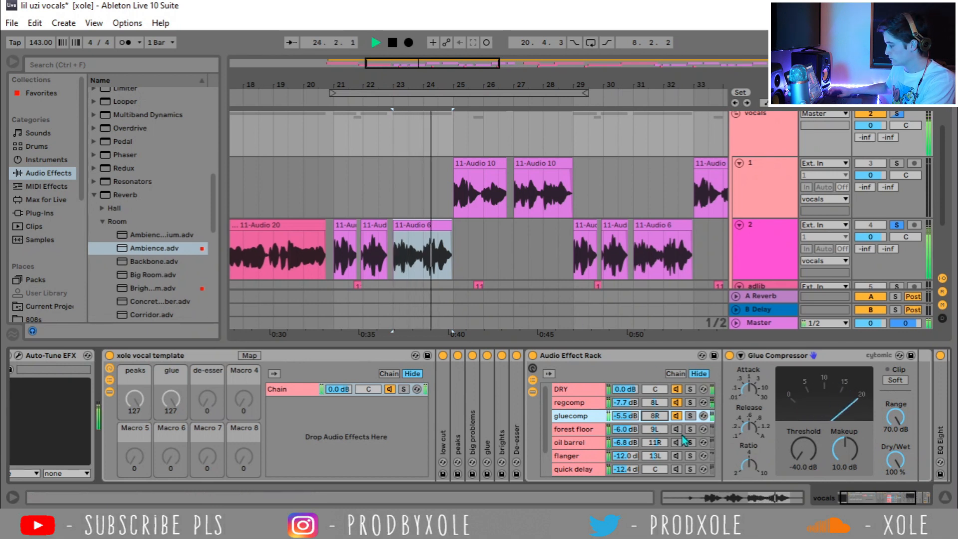
{"action": "key", "text": "space"}
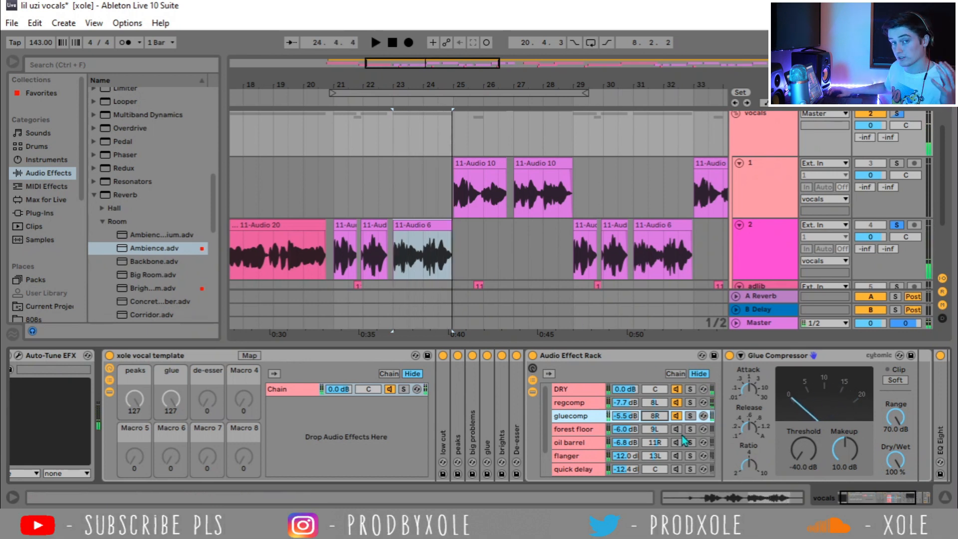
- Compare the forest floor and oil barrel reverb chains, and switch both on in the rack
{"action": "left_click", "coordinate": [574, 429]}
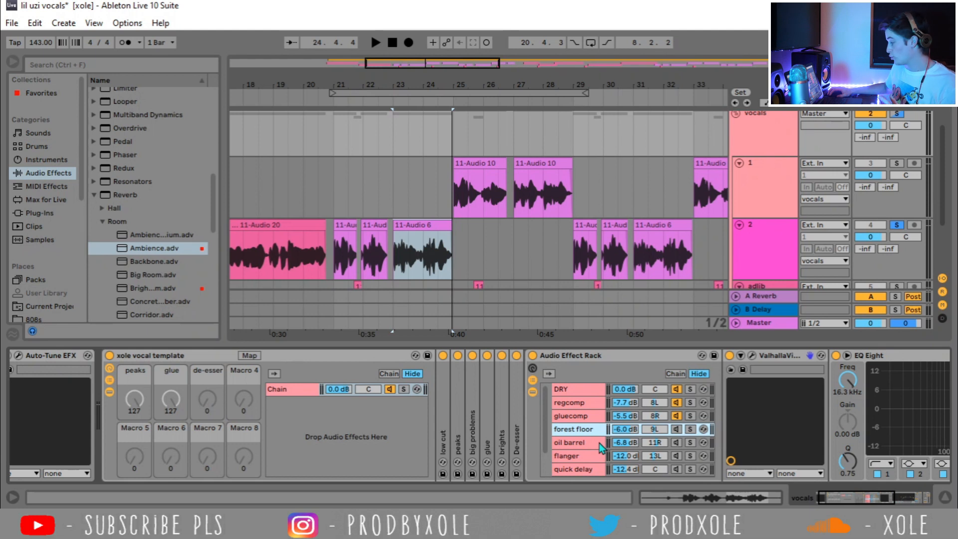
{"action": "left_click", "coordinate": [589, 445]}
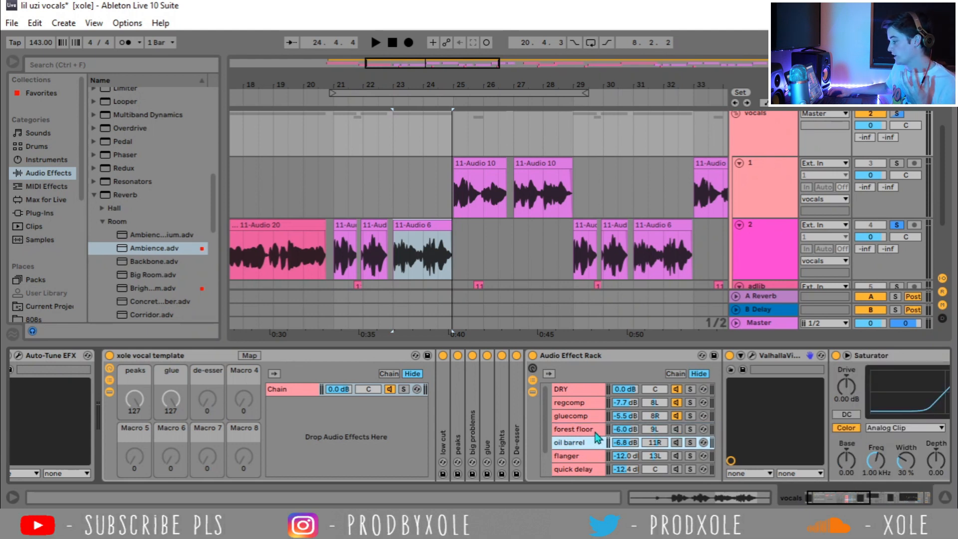
{"action": "left_click", "coordinate": [595, 430]}
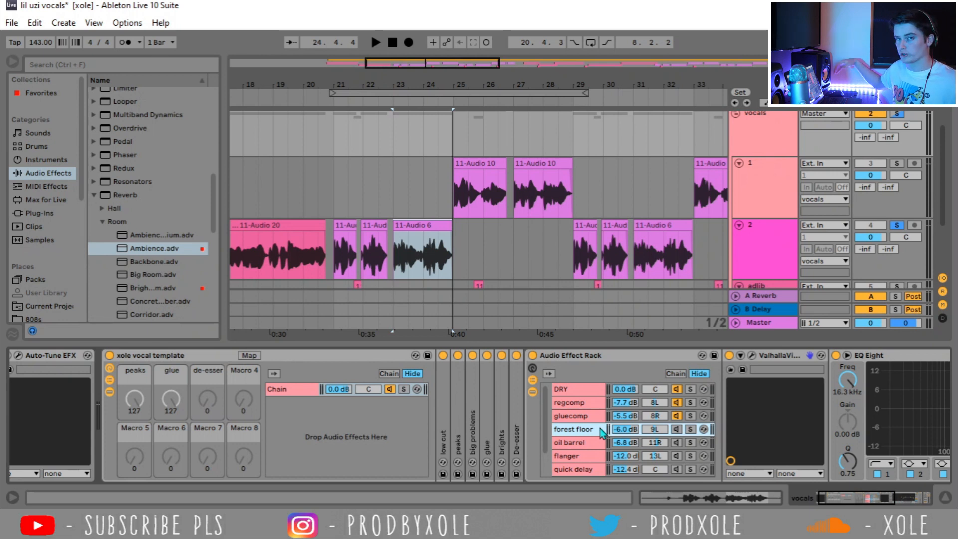
{"action": "left_click", "coordinate": [676, 429]}
{"action": "left_click", "coordinate": [677, 443]}
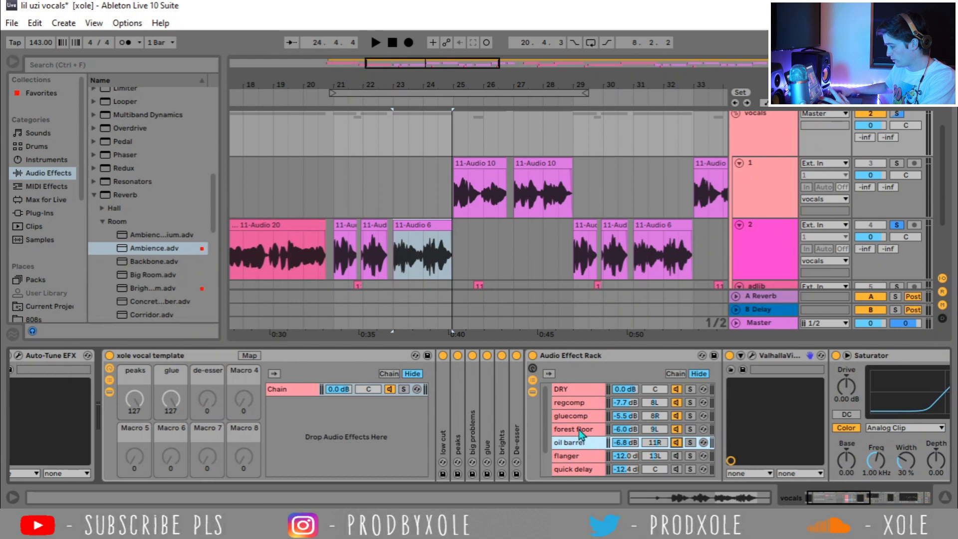
- Examine the devices in the forest floor chain and the Saturator, Chorus and EQ Eight in the oil barrel chain
{"action": "left_click", "coordinate": [597, 429]}
{"action": "left_click_drag", "start_coordinate": [841, 490], "coordinate": [878, 490]}
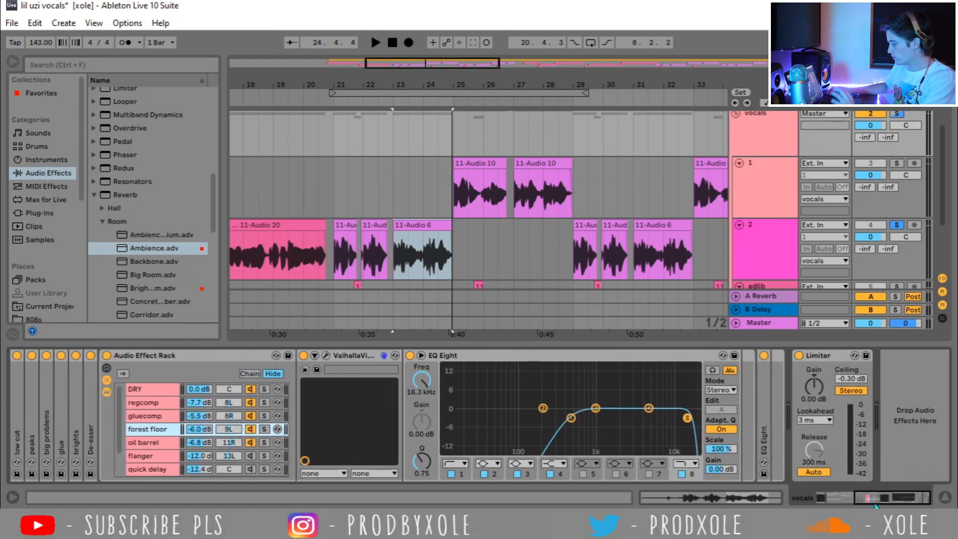
{"action": "left_click", "coordinate": [165, 446]}
{"action": "left_click_drag", "start_coordinate": [857, 500], "coordinate": [889, 502]}
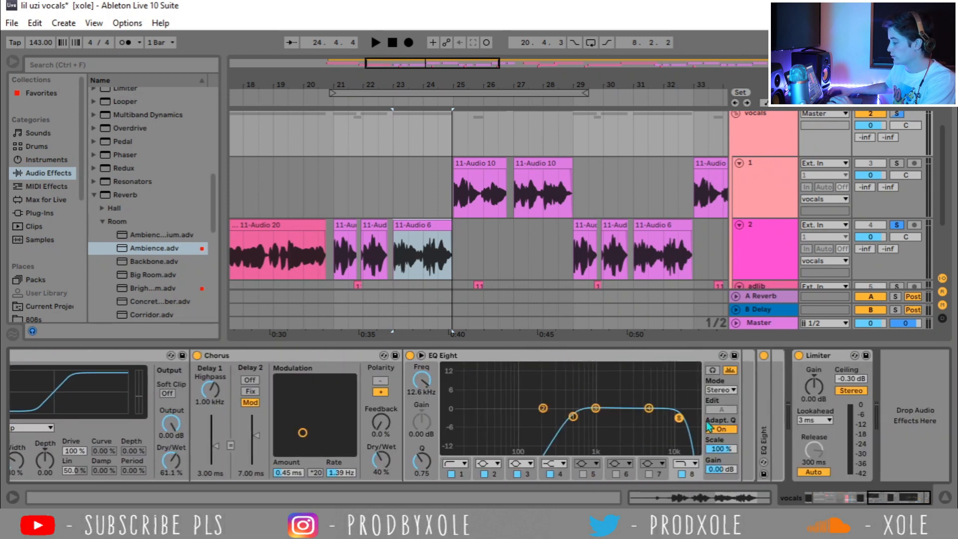
{"action": "left_click_drag", "start_coordinate": [866, 497], "coordinate": [842, 497]}
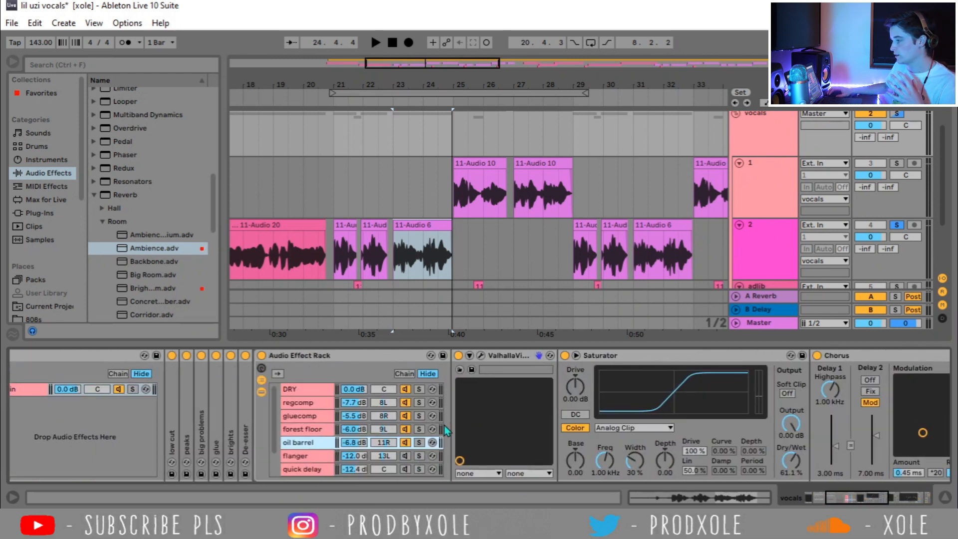
- Play the 11-Audio 6 clip with the forest floor and oil barrel chains on
{"action": "left_click", "coordinate": [426, 226]}
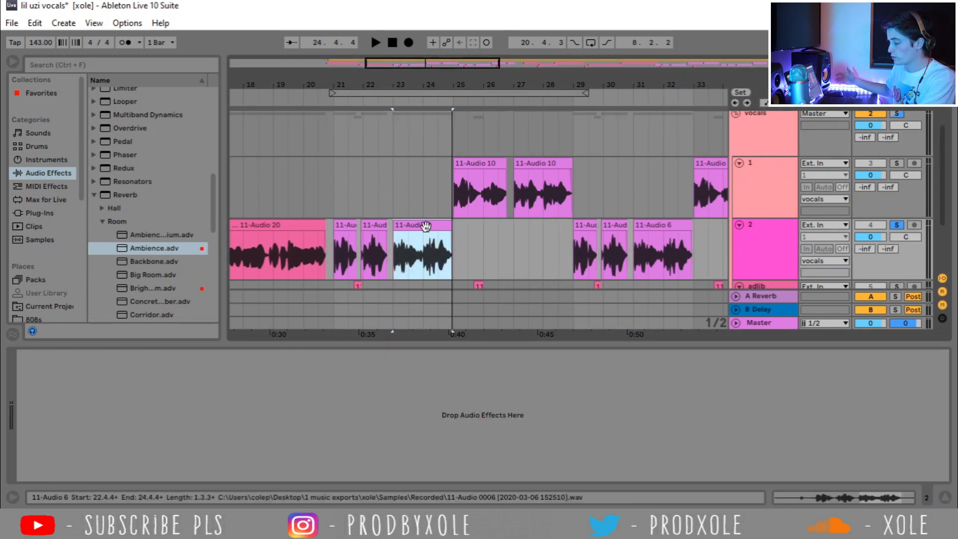
{"action": "left_click", "coordinate": [767, 131]}
{"action": "key", "text": "space"}
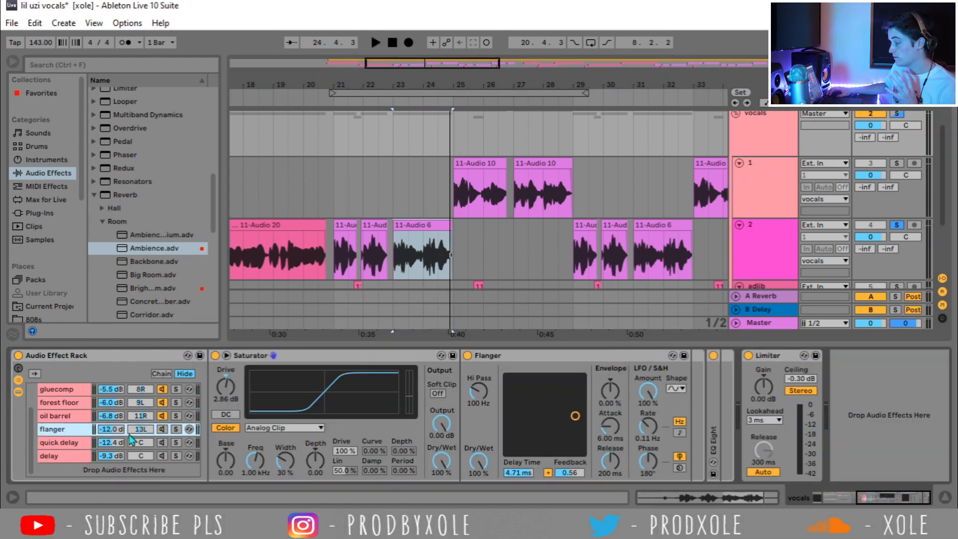
- Switch on and solo the flanger chain, play the 11-Audio 6 clip through it, and reselect the vocals track
{"action": "left_click", "coordinate": [161, 430]}
{"action": "left_click", "coordinate": [413, 240]}
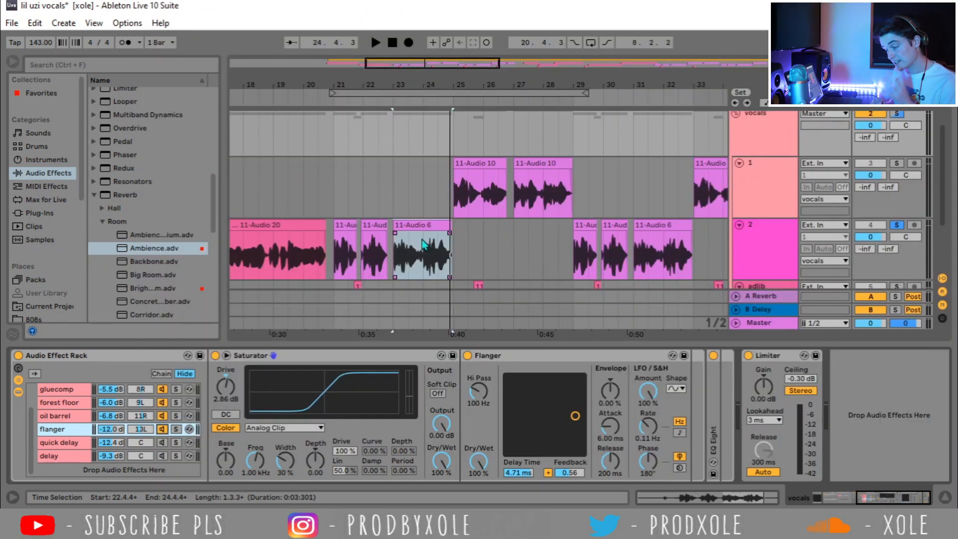
{"action": "left_click", "coordinate": [176, 430]}
{"action": "left_click", "coordinate": [400, 225]}
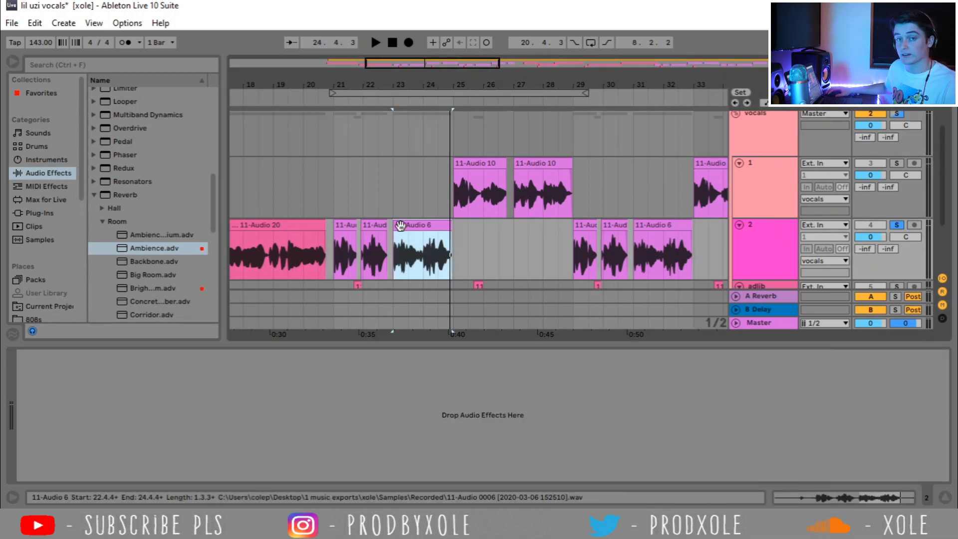
{"action": "key", "text": "space"}
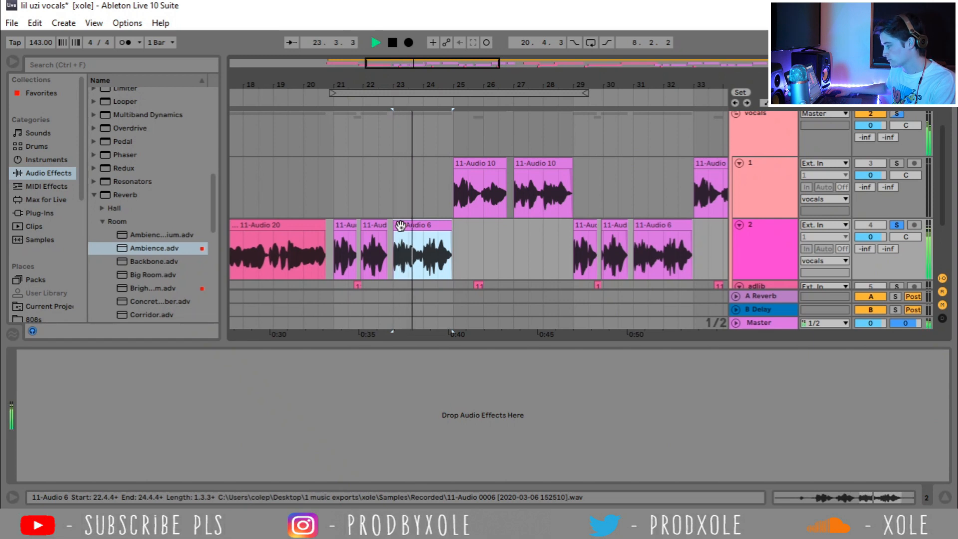
{"action": "key", "text": "space"}
{"action": "left_click", "coordinate": [756, 146]}
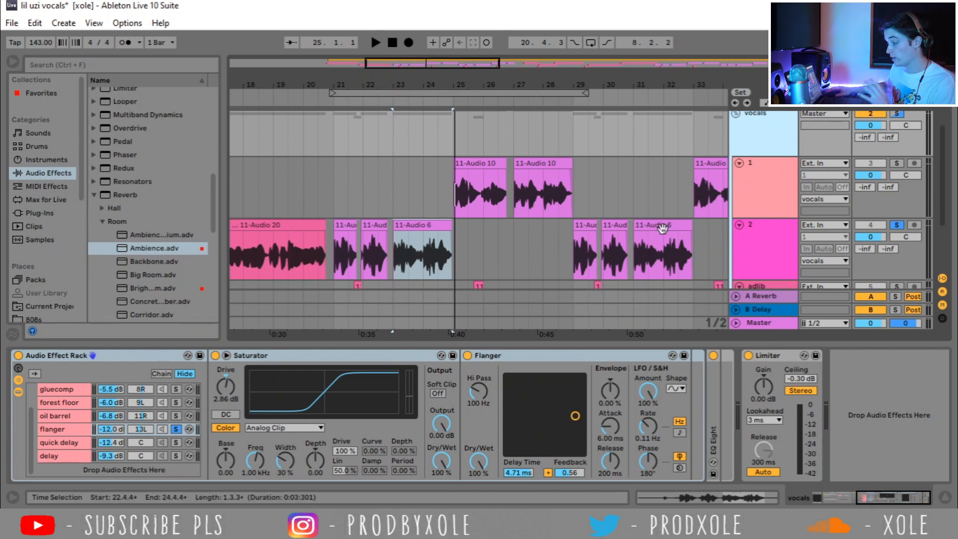
- Unsolo the flanger chain, raise its volume to -10.0 dB, and play the 11-Audio 6 clip with the other active chains
{"action": "left_click", "coordinate": [177, 430]}
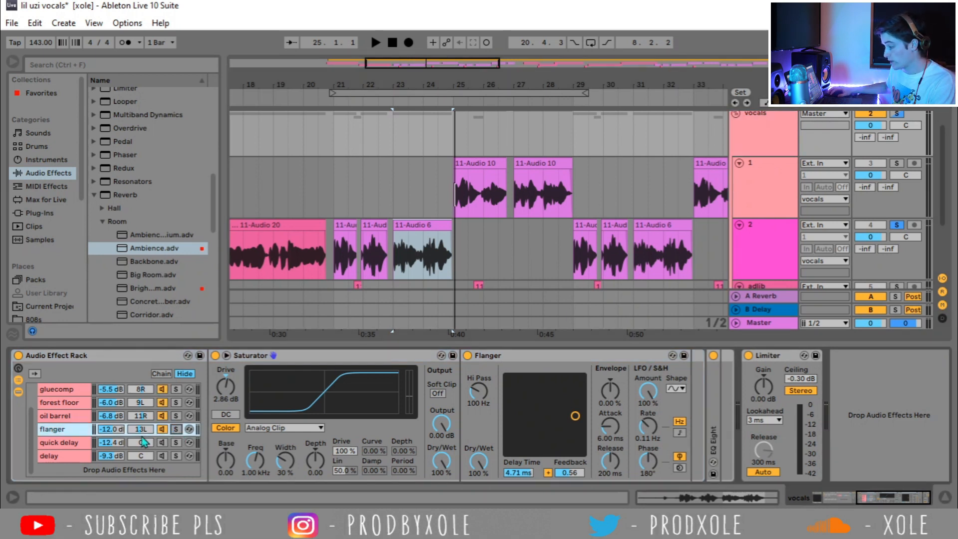
{"action": "left_click_drag", "start_coordinate": [111, 429], "coordinate": [111, 427]}
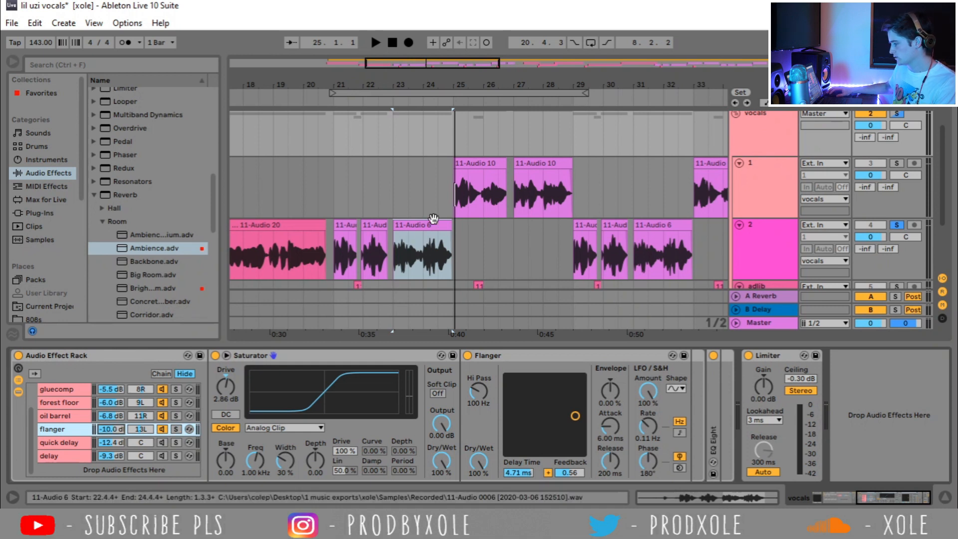
{"action": "key", "text": "space"}
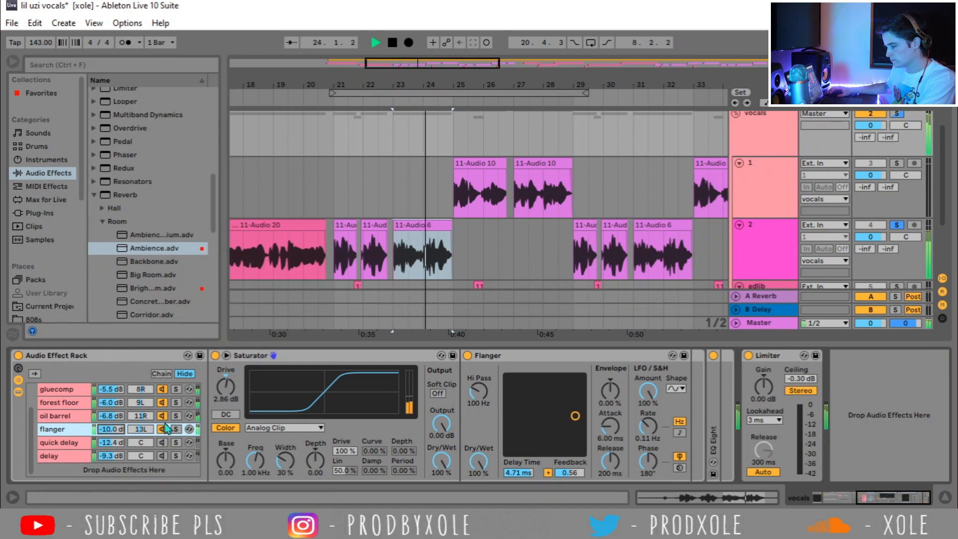
{"action": "key", "text": "space"}
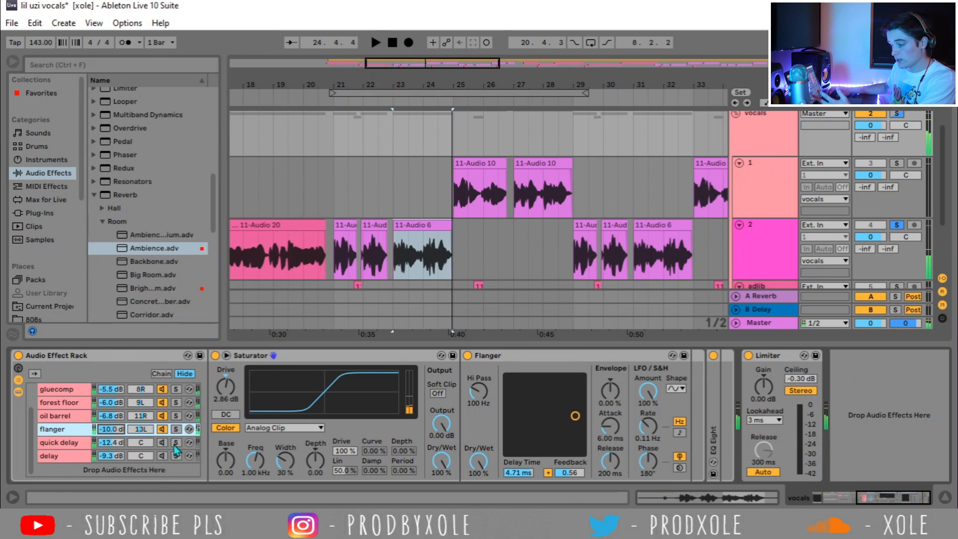
- Switch on the quick delay chain in the rack and play the 11-Audio 6 clip with it included
{"action": "left_click", "coordinate": [163, 443]}
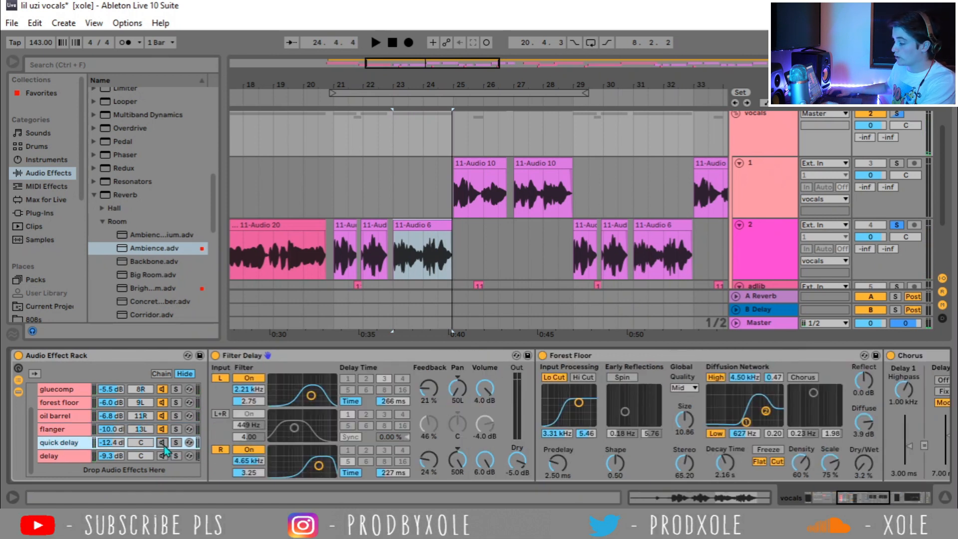
{"action": "left_click", "coordinate": [399, 262]}
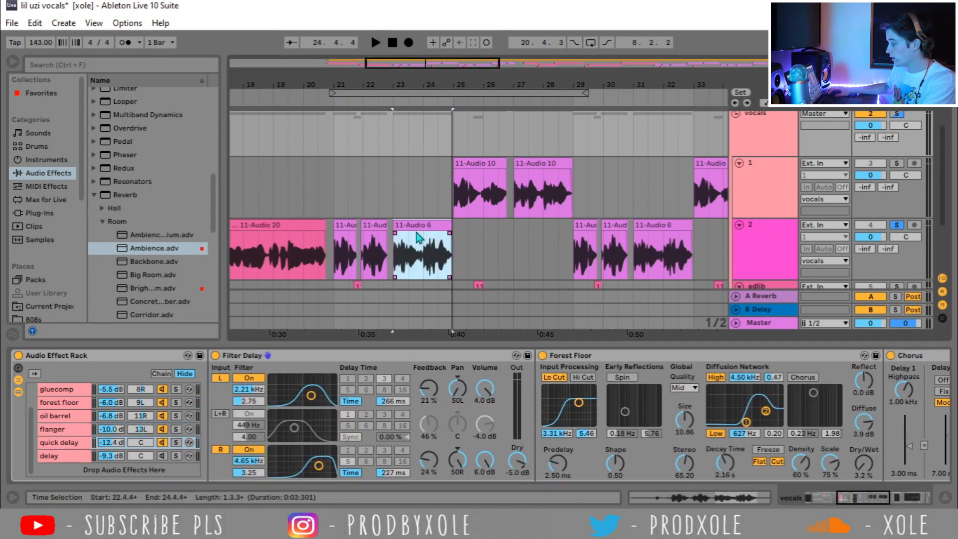
{"action": "key", "text": "space"}
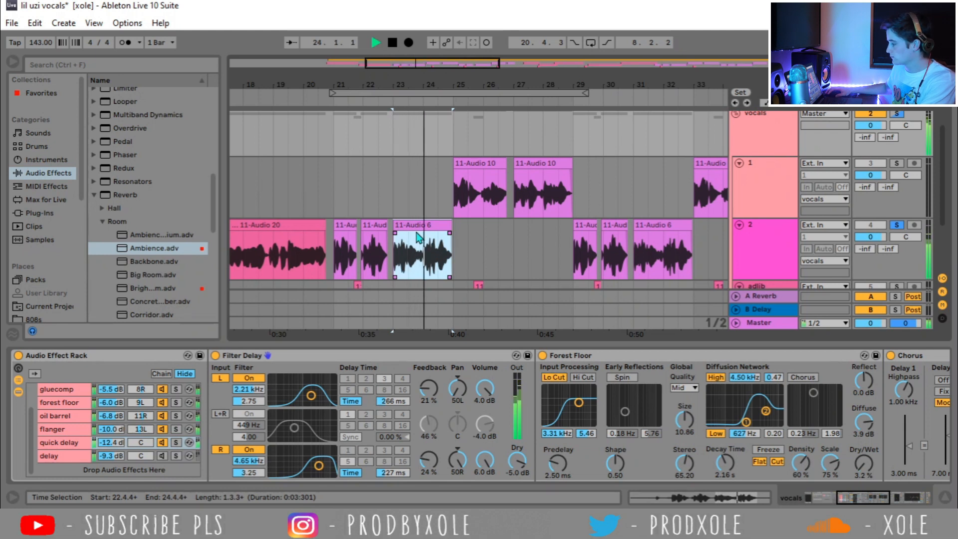
{"action": "key", "text": "space"}
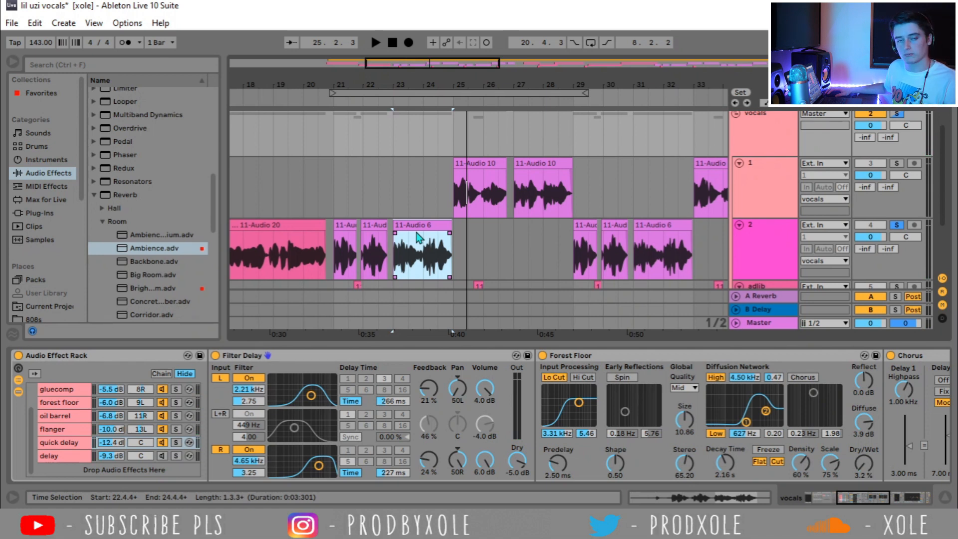
- Play the 11-Audio 6 clip with only the quick delay chain soloed, and clear that solo from the vocals rack
{"action": "left_click", "coordinate": [418, 227]}
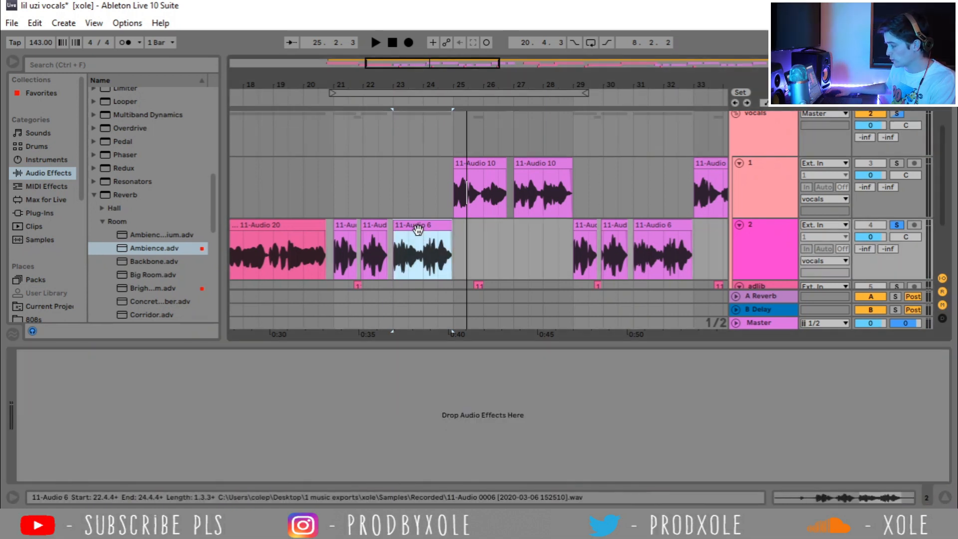
{"action": "key", "text": "space"}
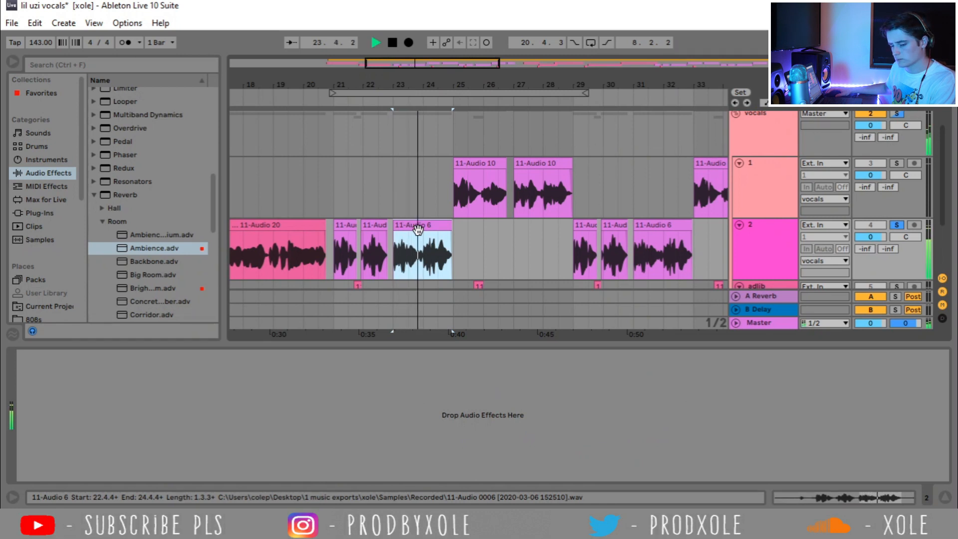
{"action": "key", "text": "space"}
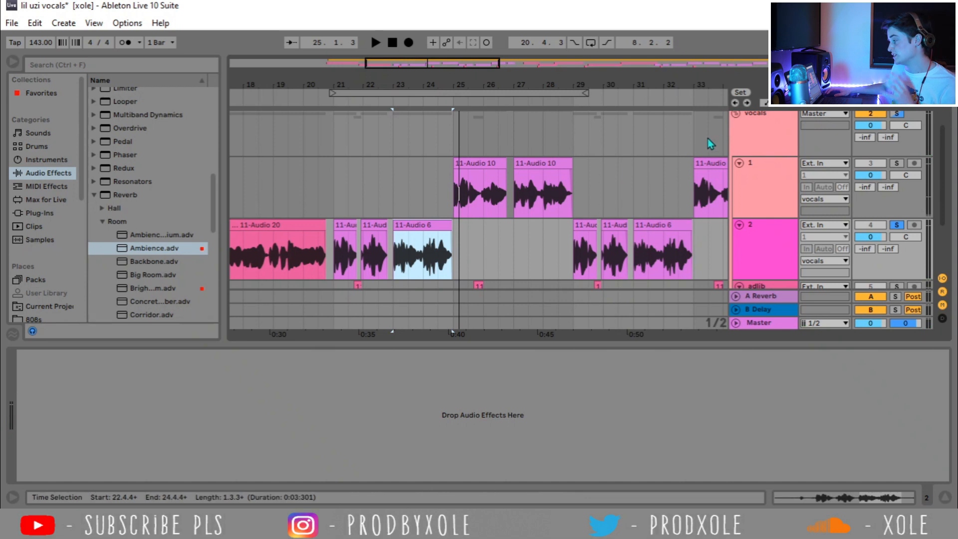
{"action": "left_click", "coordinate": [750, 133]}
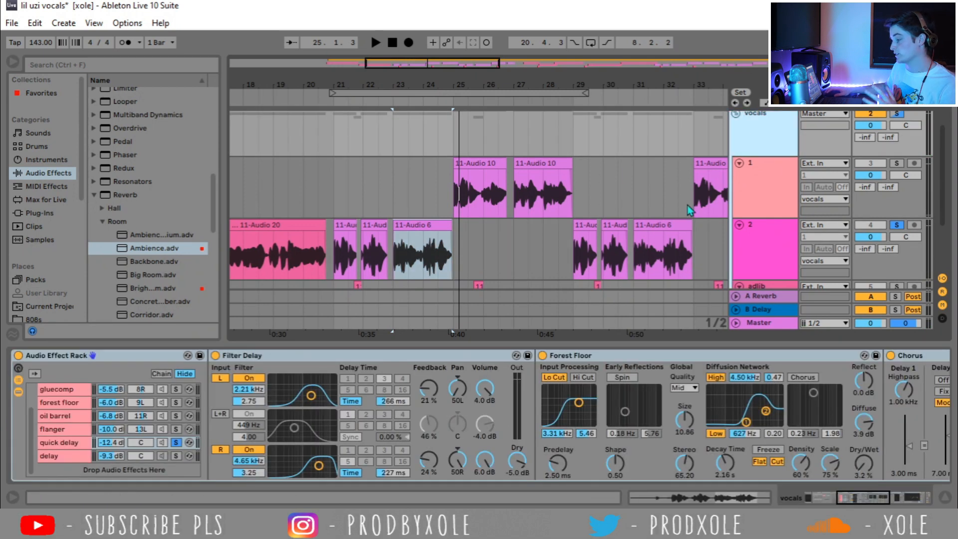
{"action": "left_click", "coordinate": [175, 444]}
- Switch on the delay chain, solo it, and play the 11-Audio 6 clip through its Delay, Auto Pan and EQ Eight
{"action": "left_click", "coordinate": [160, 458]}
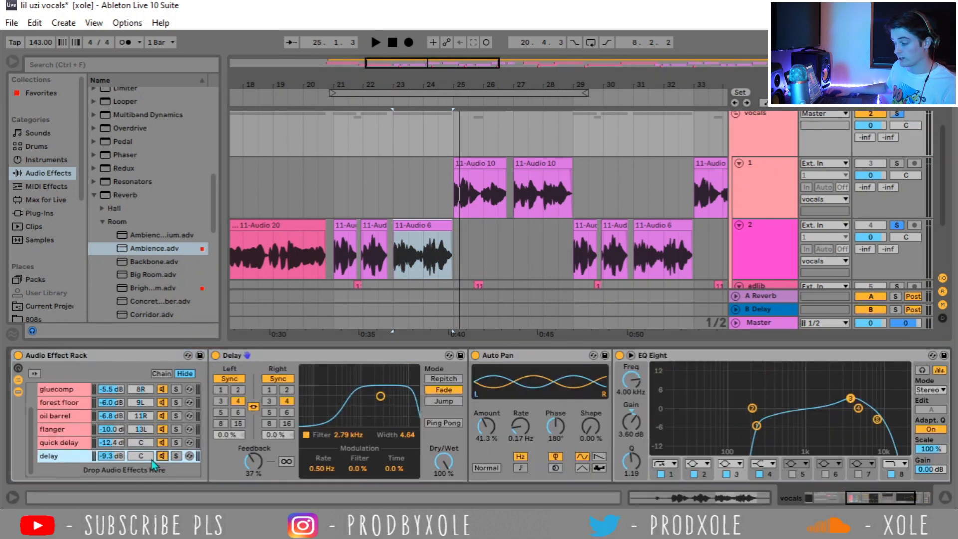
{"action": "left_click", "coordinate": [278, 358]}
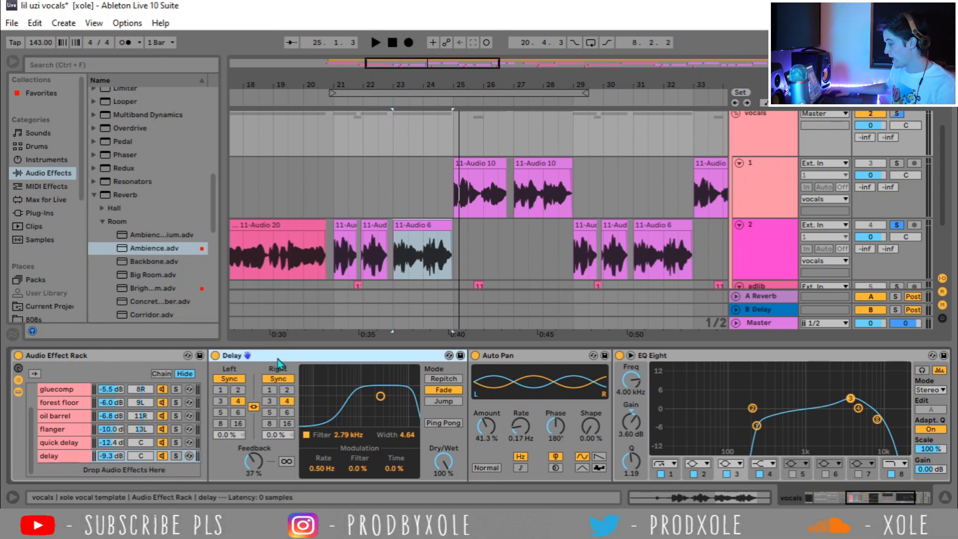
{"action": "left_click", "coordinate": [412, 226]}
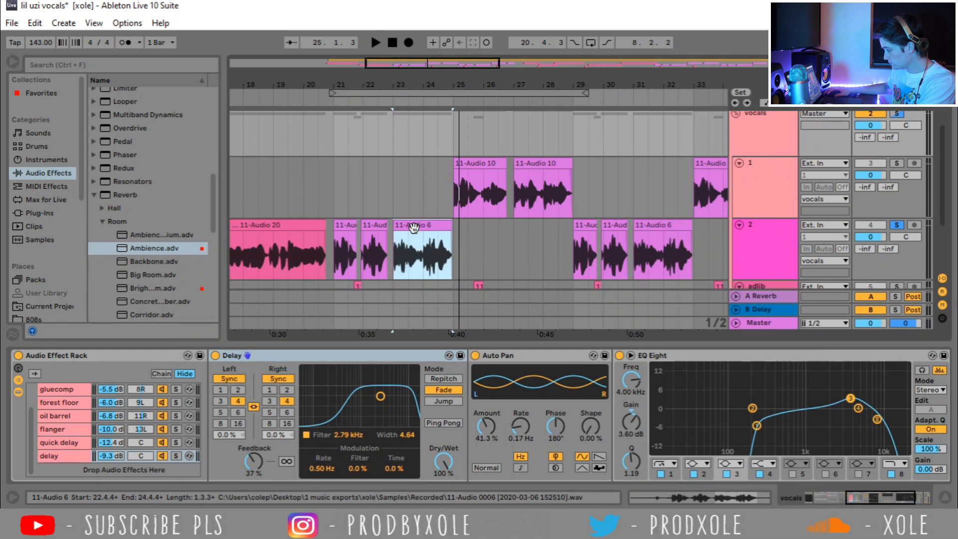
{"action": "left_click", "coordinate": [765, 135]}
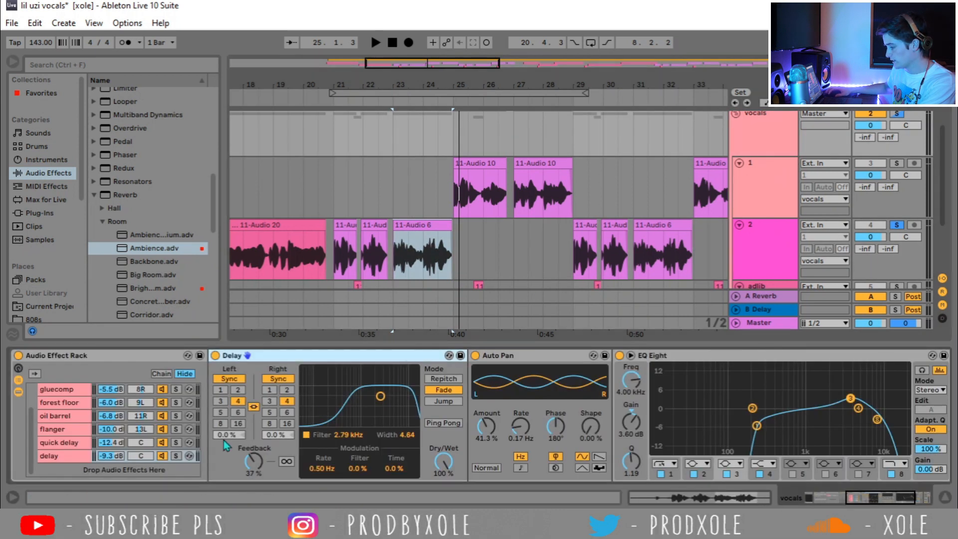
{"action": "left_click", "coordinate": [171, 458]}
{"action": "key", "text": "space"}
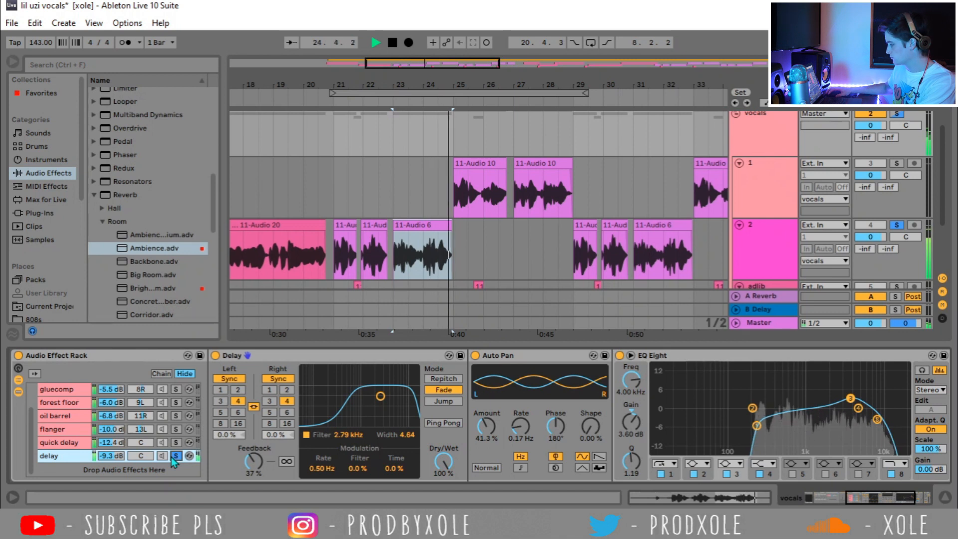
{"action": "key", "text": "space"}
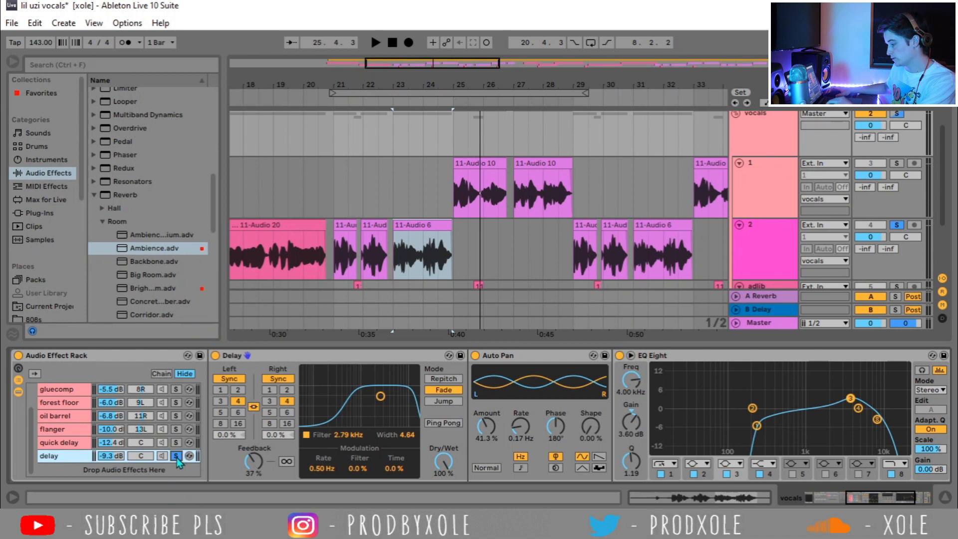
- Solo the effect-free chain near the start of the rack alongside the delay, play 11-Audio 6, and clear the solos
{"action": "scroll", "coordinate": [178, 458], "scroll_direction": "up", "scroll_amount": 2}
{"action": "left_click", "coordinate": [177, 389]}
{"action": "scroll", "coordinate": [178, 408], "scroll_direction": "down", "scroll_amount": 2}
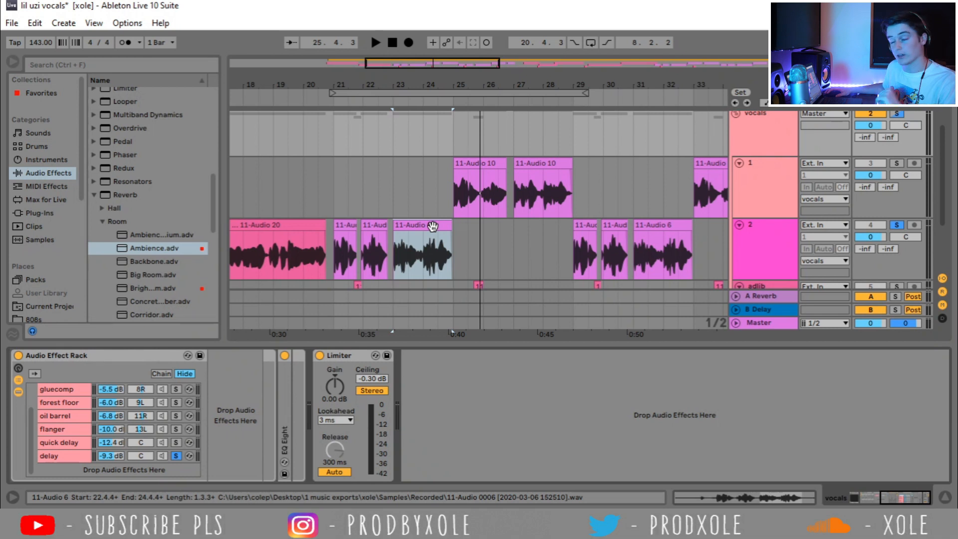
{"action": "key", "text": "space"}
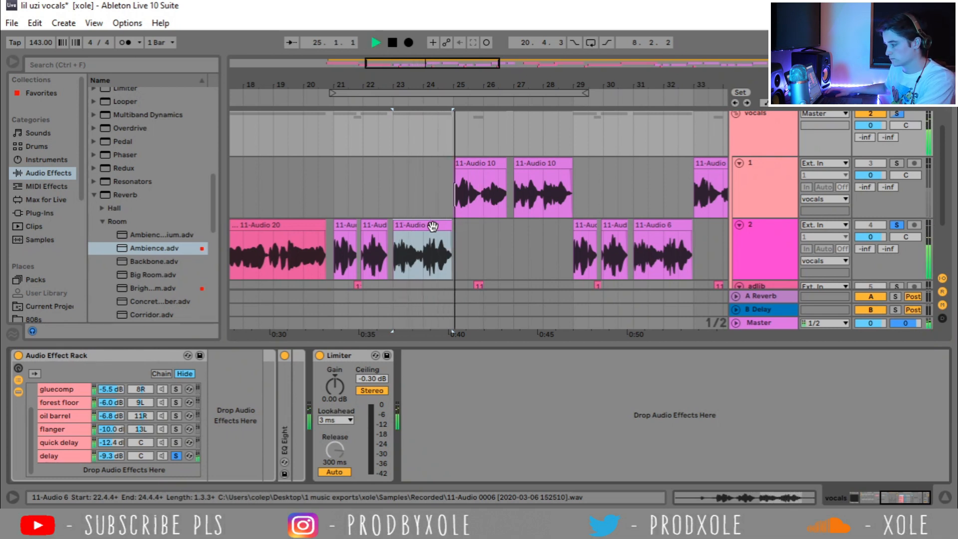
{"action": "key", "text": "space"}
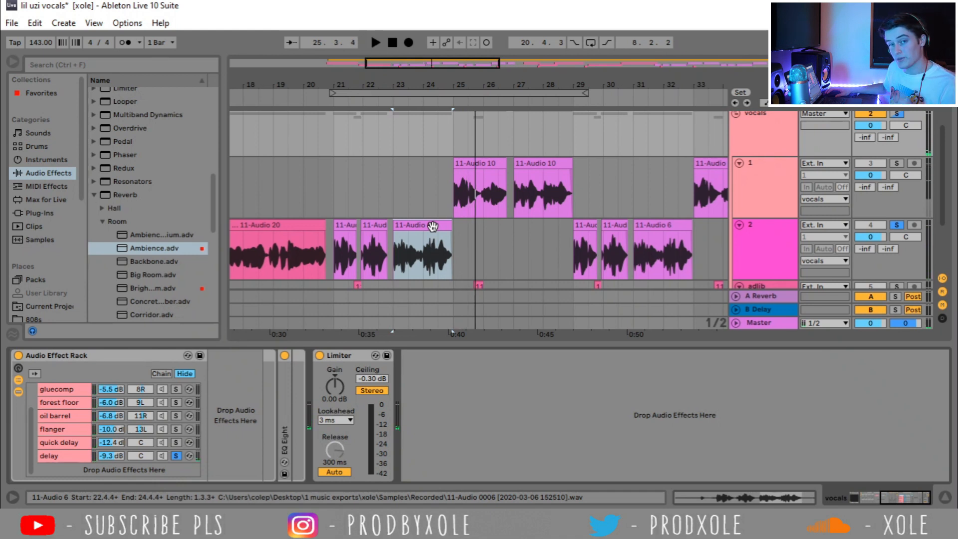
{"action": "left_click", "coordinate": [182, 457]}
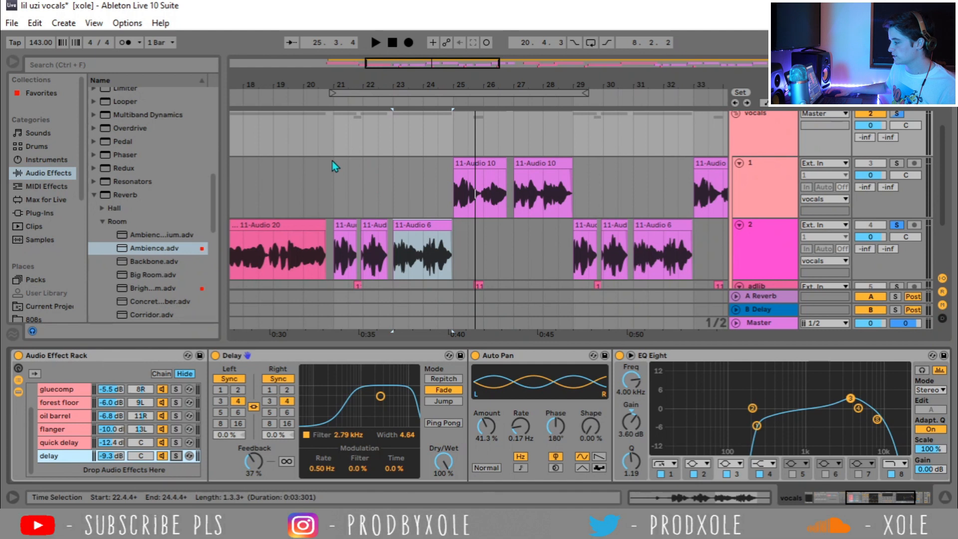
- Clear the solos on the vocals group and track 2, and play the full mix from just before bar 21
{"action": "left_click", "coordinate": [316, 173]}
{"action": "left_click_drag", "start_coordinate": [319, 87], "coordinate": [319, 164]}
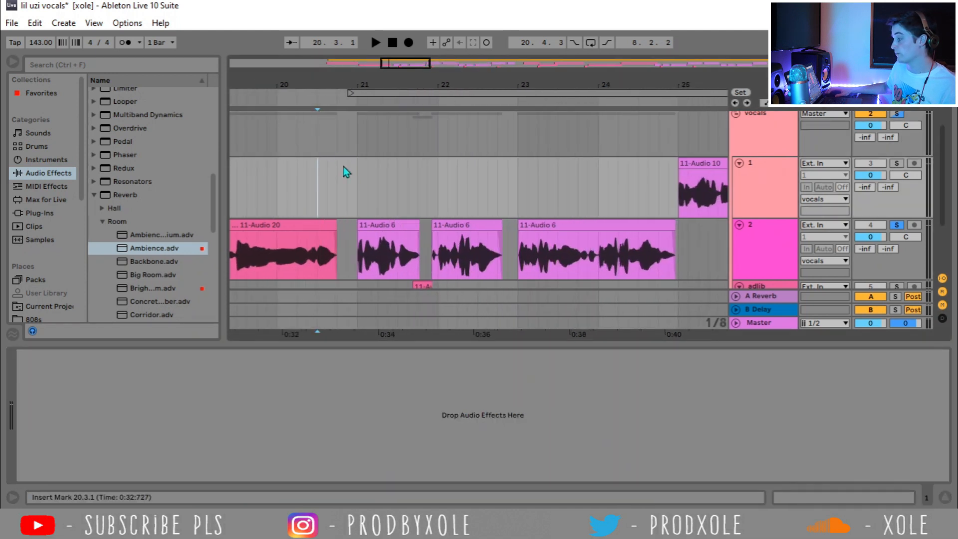
{"action": "key", "text": "space"}
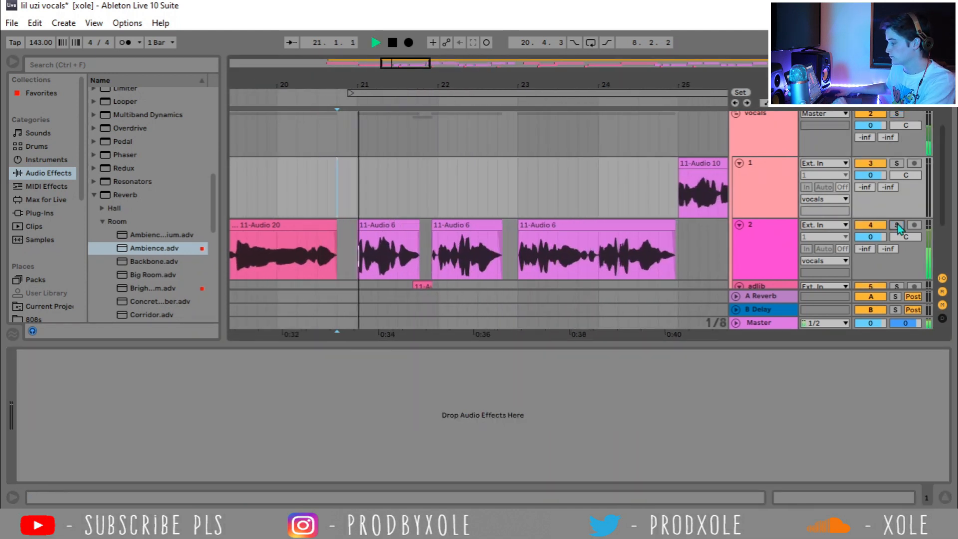
{"action": "left_click_drag", "start_coordinate": [496, 85], "coordinate": [383, 144]}
{"action": "left_click", "coordinate": [378, 189]}
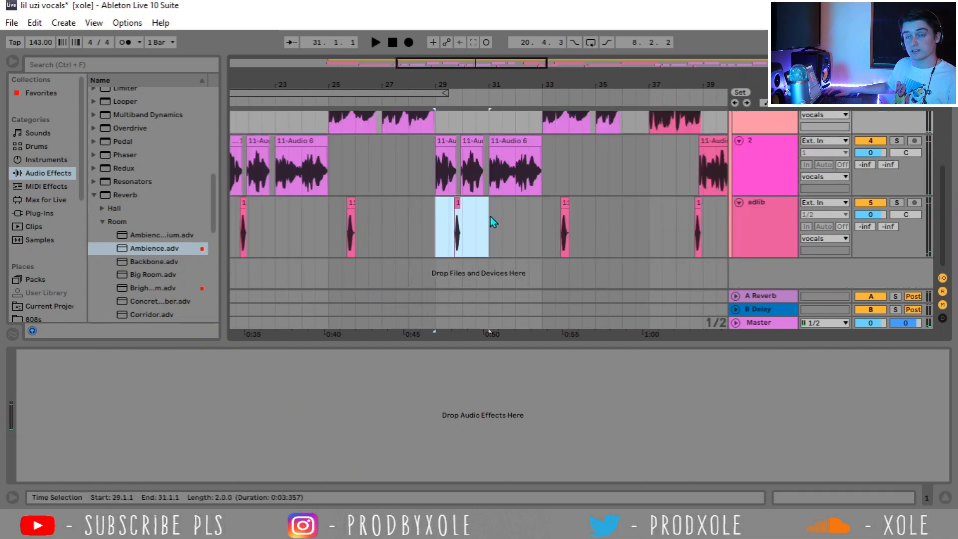
- Examine the adlib track's EQ Eight and Auto Pan and its short clip within bars 29 to 31
{"action": "left_click_drag", "start_coordinate": [490, 217], "coordinate": [435, 221]}
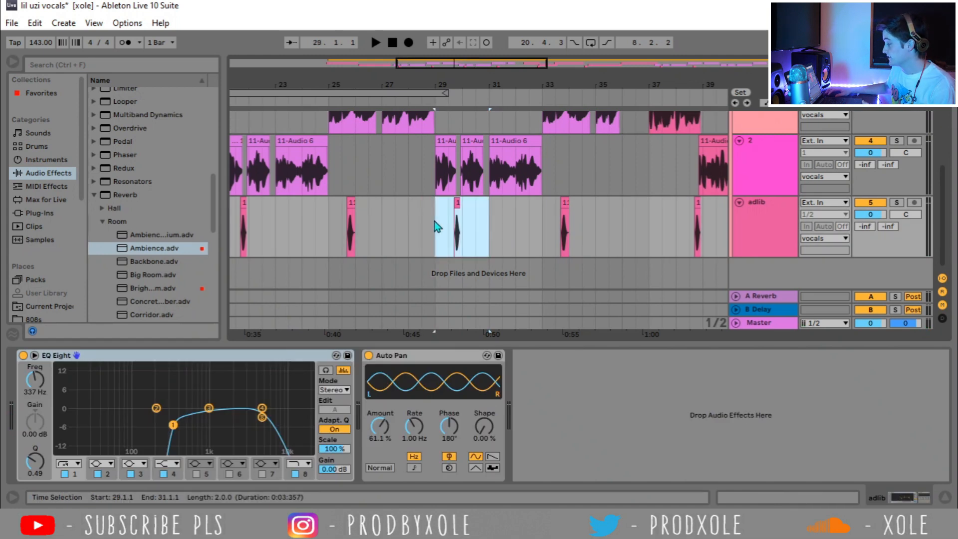
{"action": "left_click", "coordinate": [770, 219]}
{"action": "left_click", "coordinate": [458, 198]}
{"action": "left_click", "coordinate": [457, 198]}
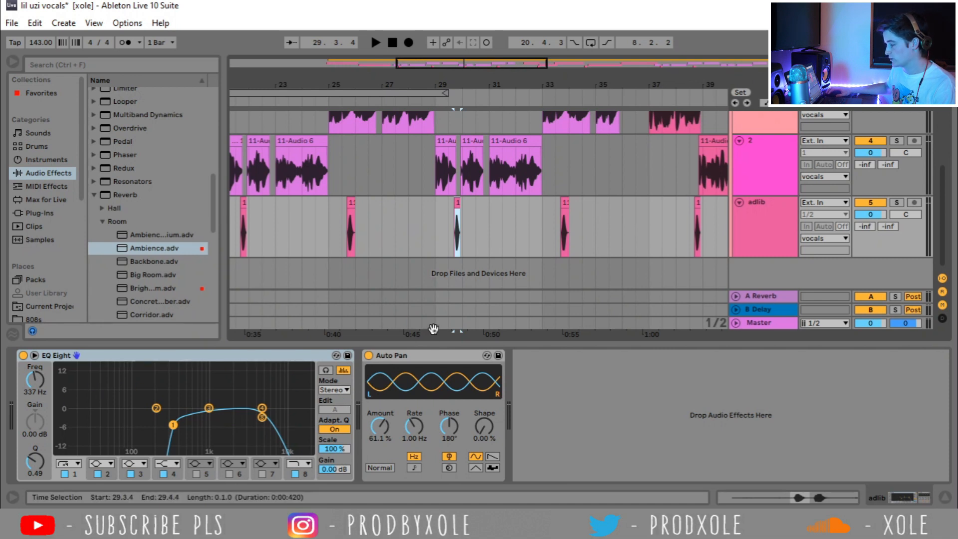
{"action": "left_click", "coordinate": [432, 358]}
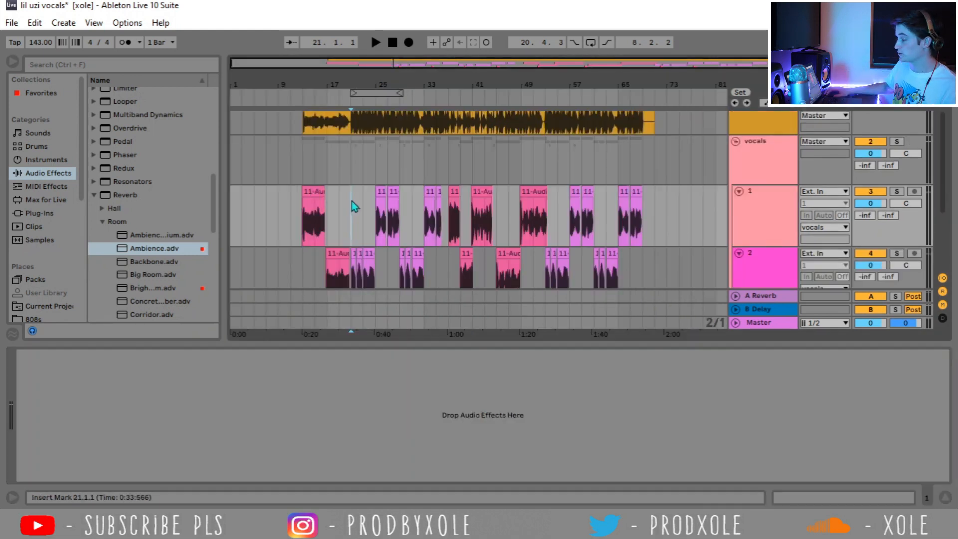
- Hide the device view and play the beat with all vocals from bar 12, following the playback along the arrangement
{"action": "left_click", "coordinate": [944, 499]}
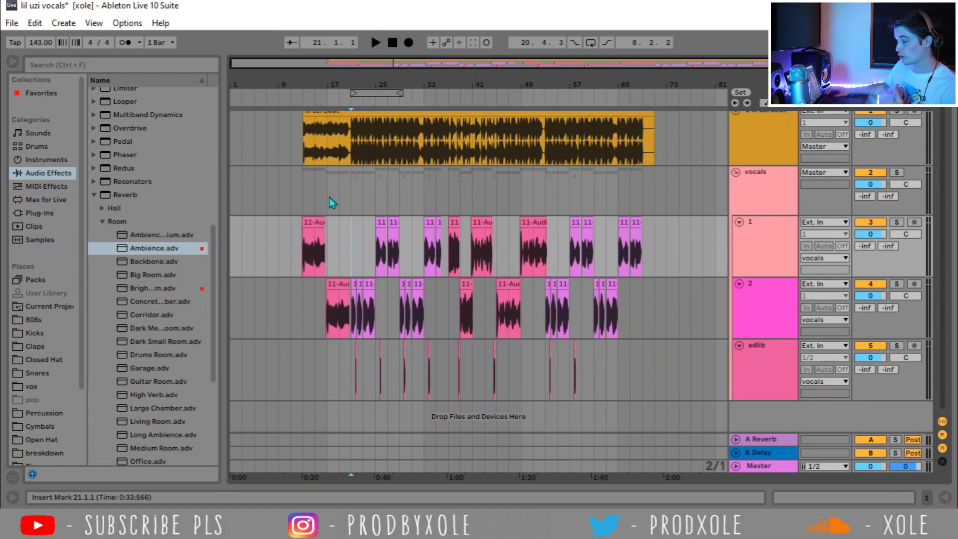
{"action": "left_click", "coordinate": [303, 190]}
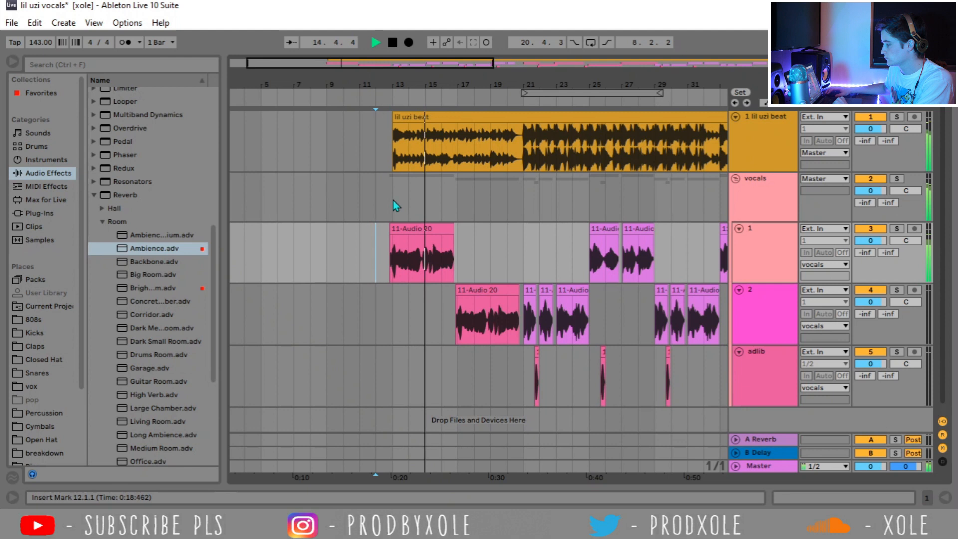
{"action": "left_click_drag", "start_coordinate": [537, 85], "coordinate": [463, 86]}
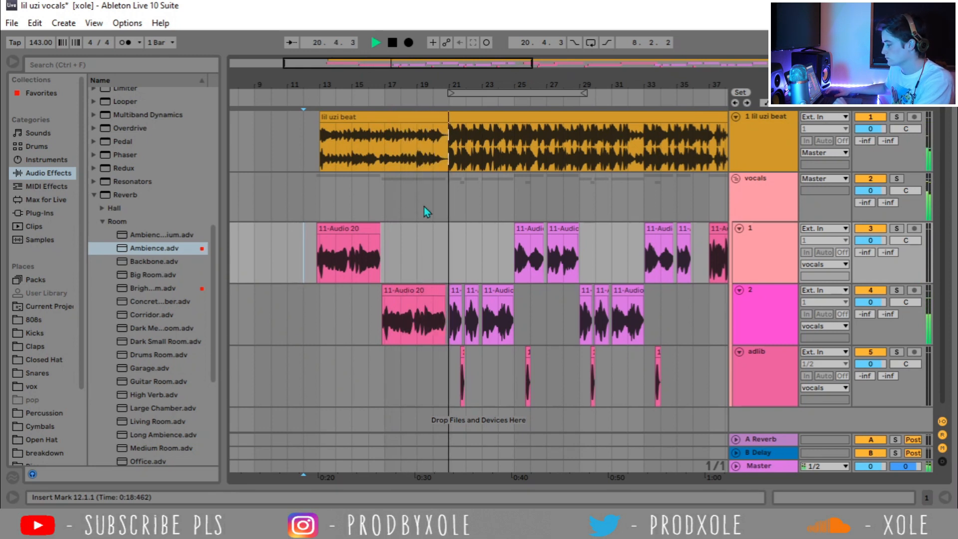
{"action": "left_click_drag", "start_coordinate": [467, 86], "coordinate": [369, 87]}
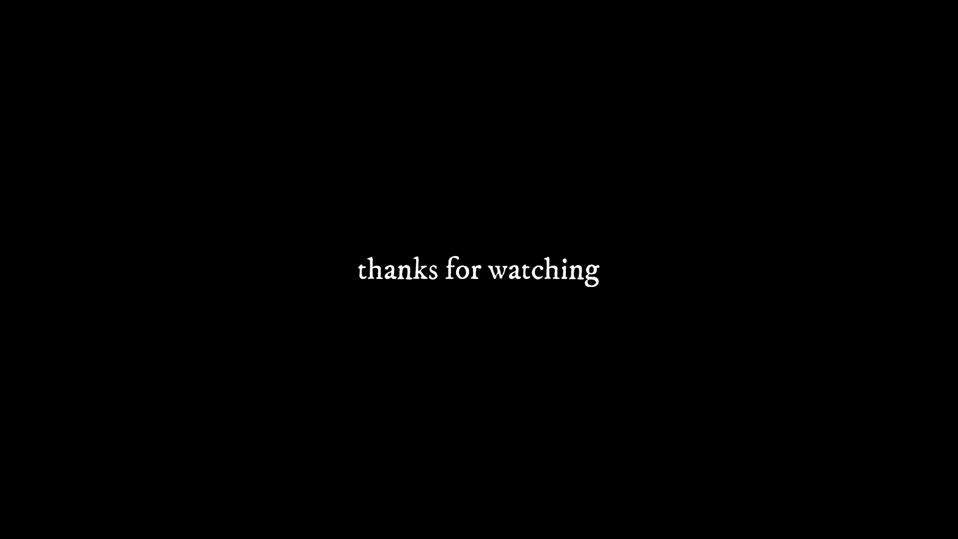